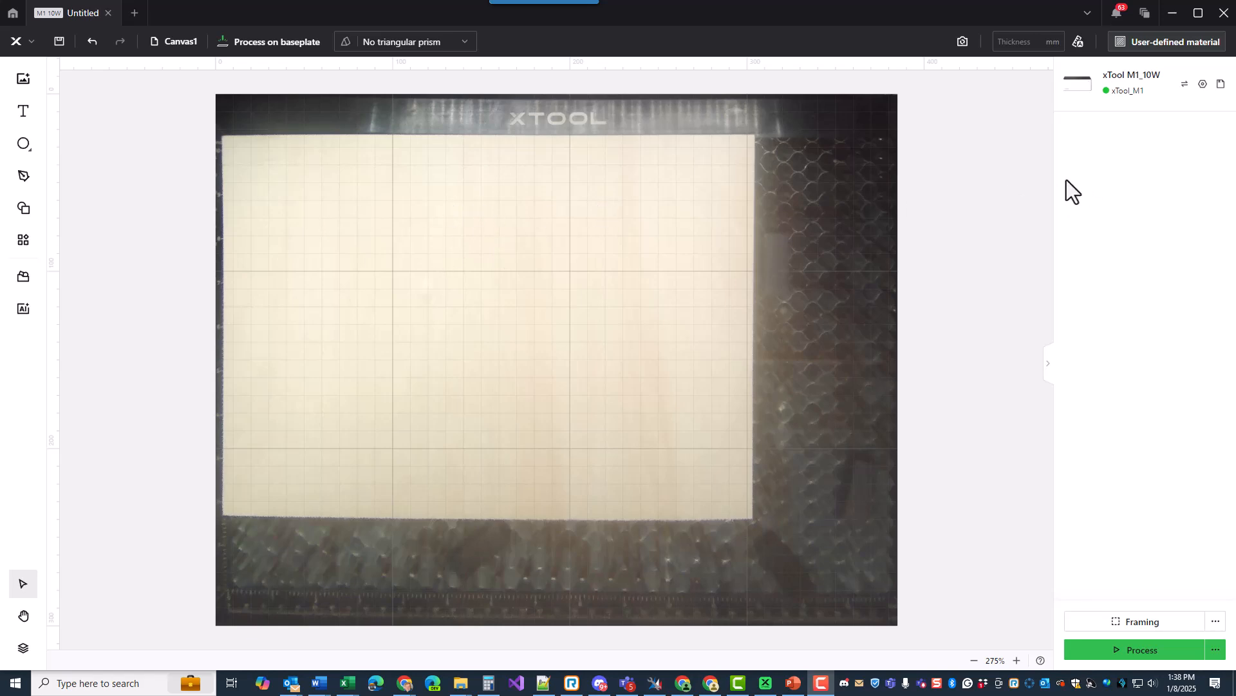
Step: Set the processing material to 3mm Basswood Plywood
left_click(1158, 51)
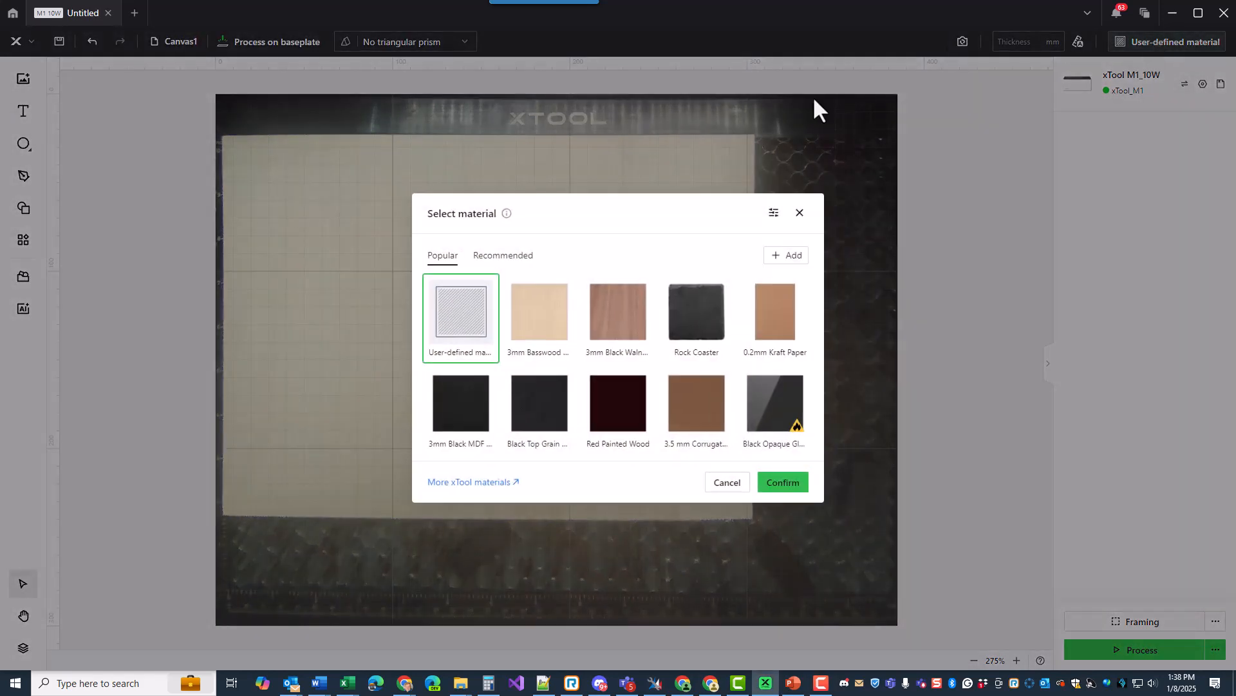
left_click(547, 325)
left_click(788, 490)
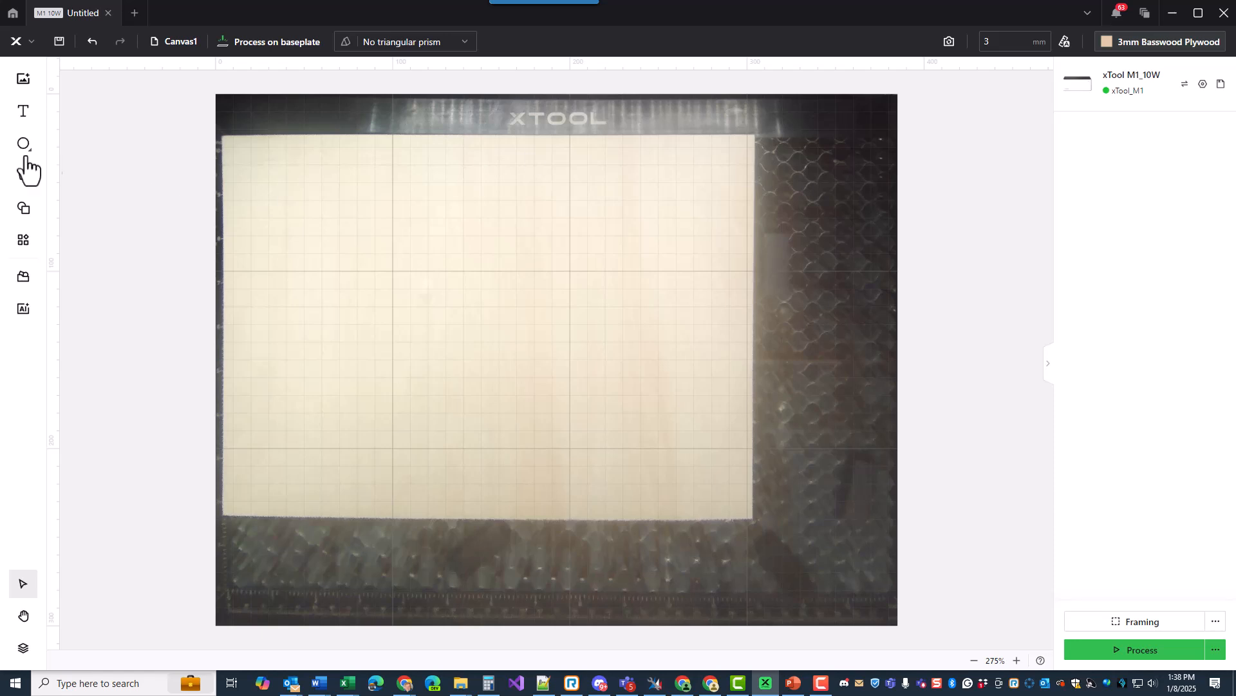
Step: Draw a circle about 7.3 mm in diameter near the plywood sheet's upper-left corner
left_click(22, 145)
left_click(68, 183)
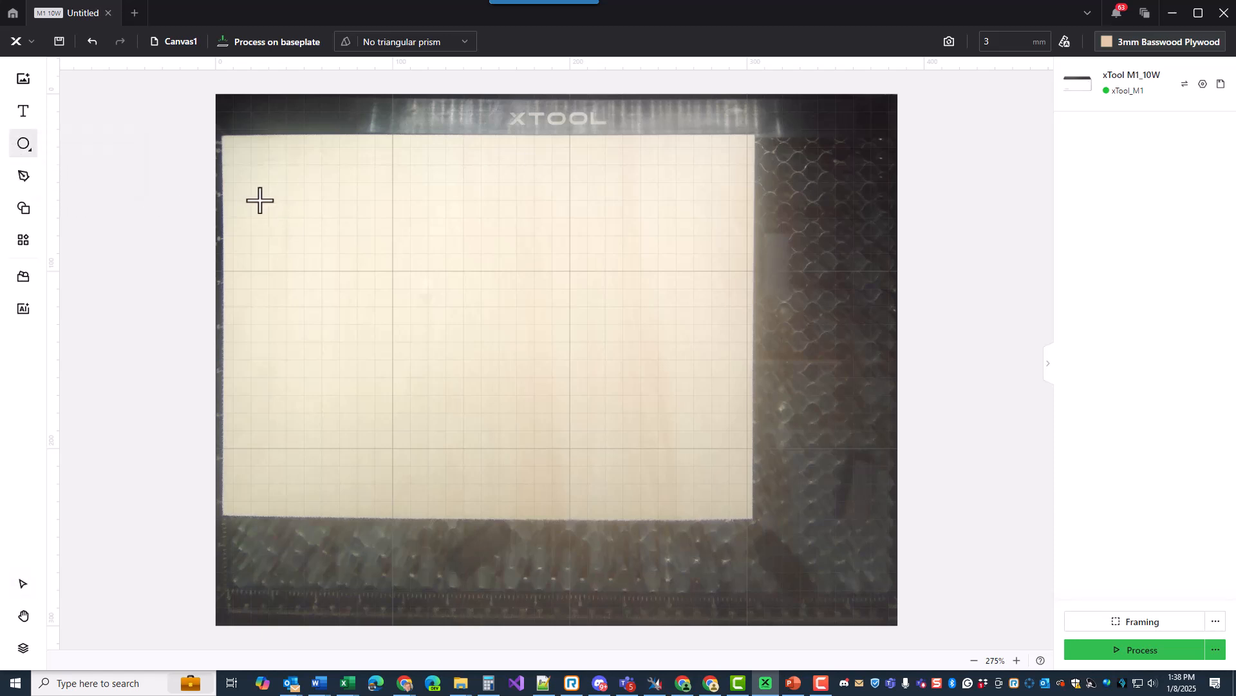
left_click_drag(256, 181, 268, 202)
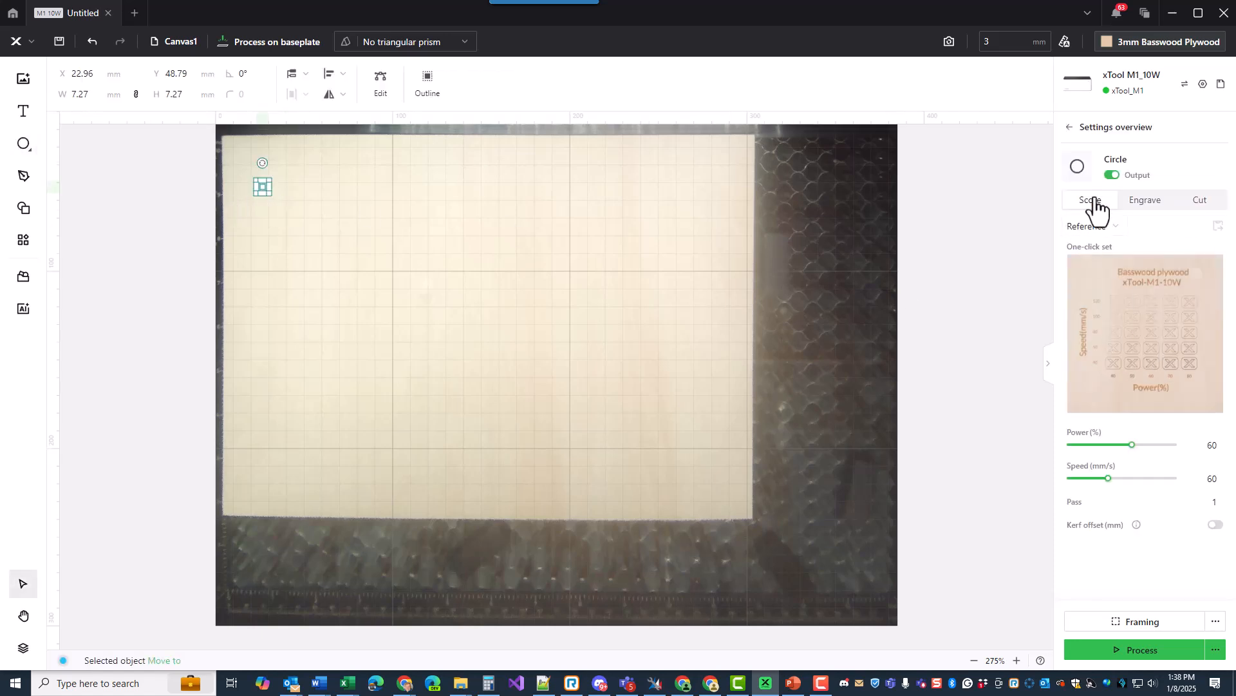
Step: Try score settings of 80% and 60% power at 40 mm/s on the circle, and restore the Reference preset
left_click(1165, 293)
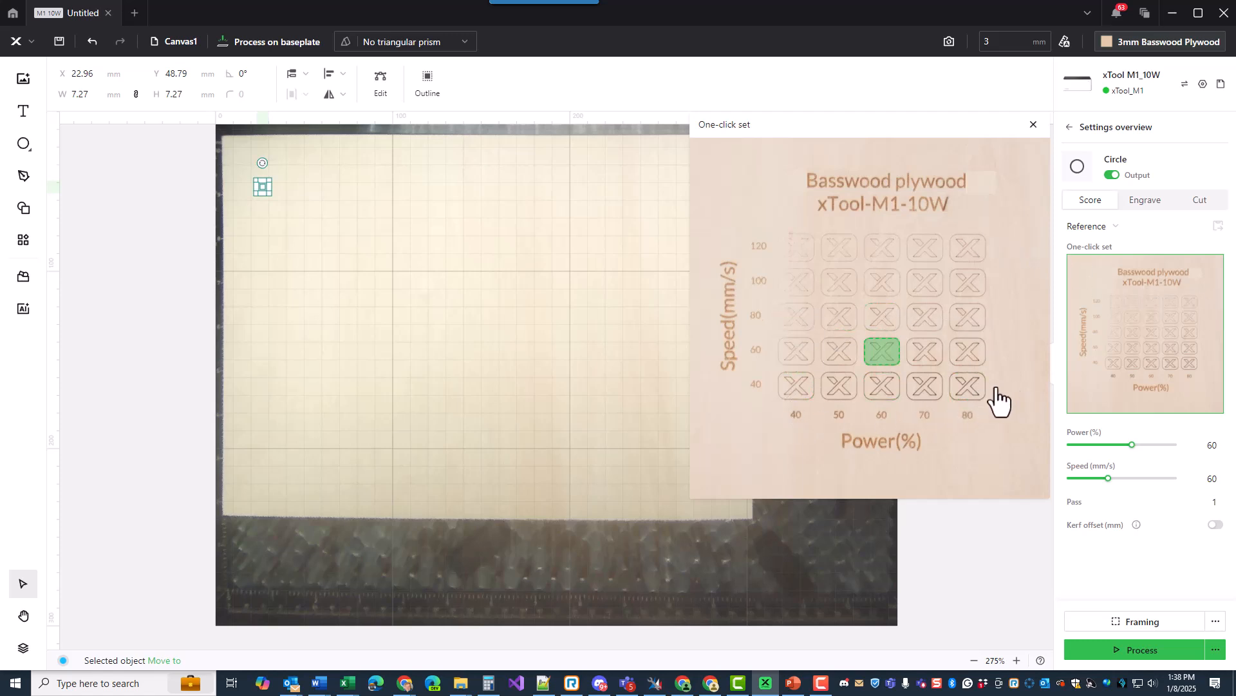
mouse_move(975, 389)
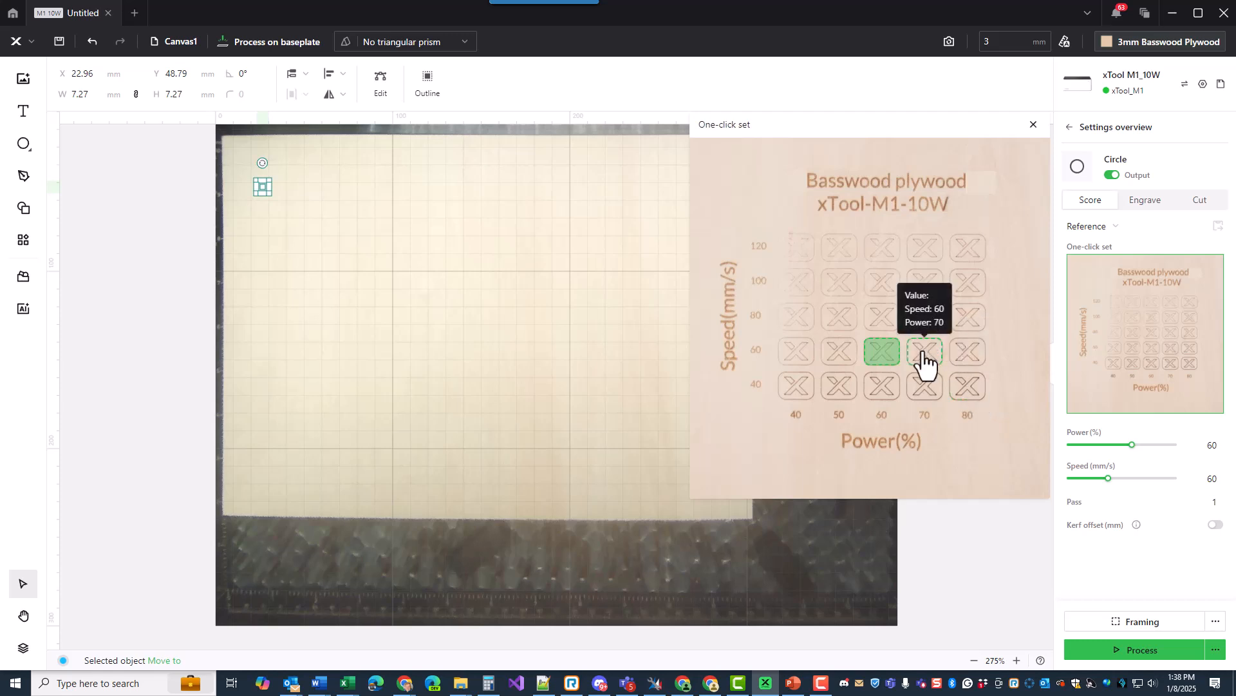
mouse_move(1135, 445)
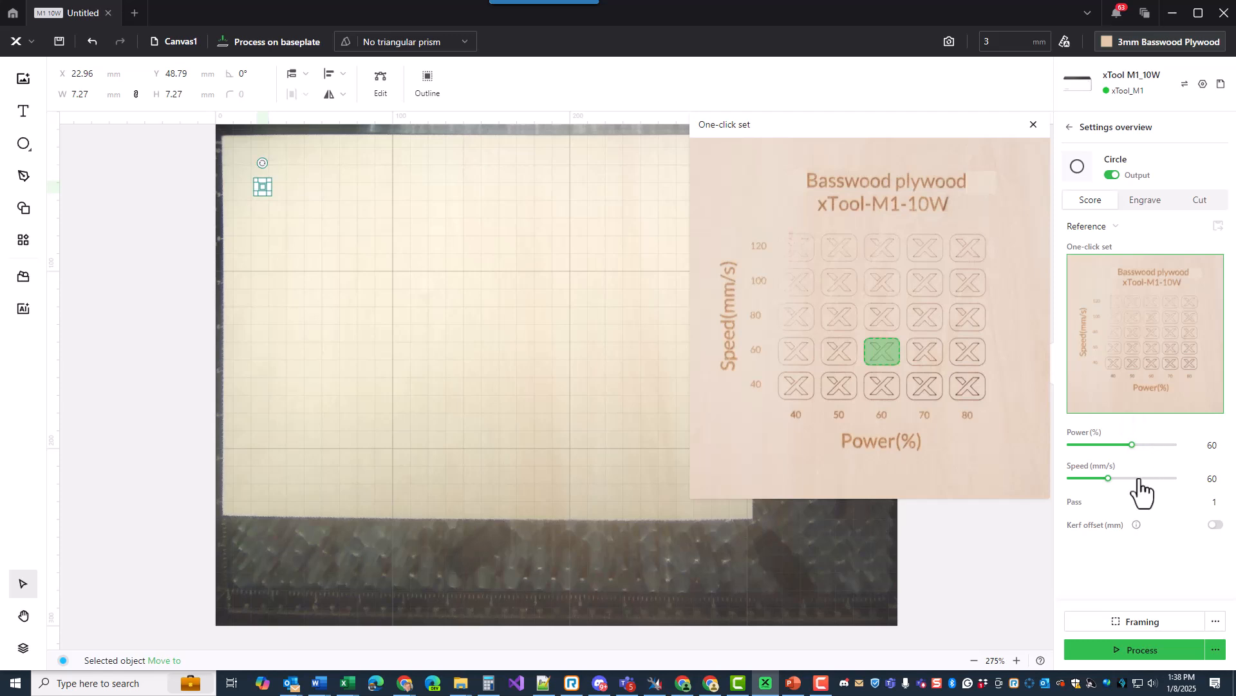
mouse_move(874, 364)
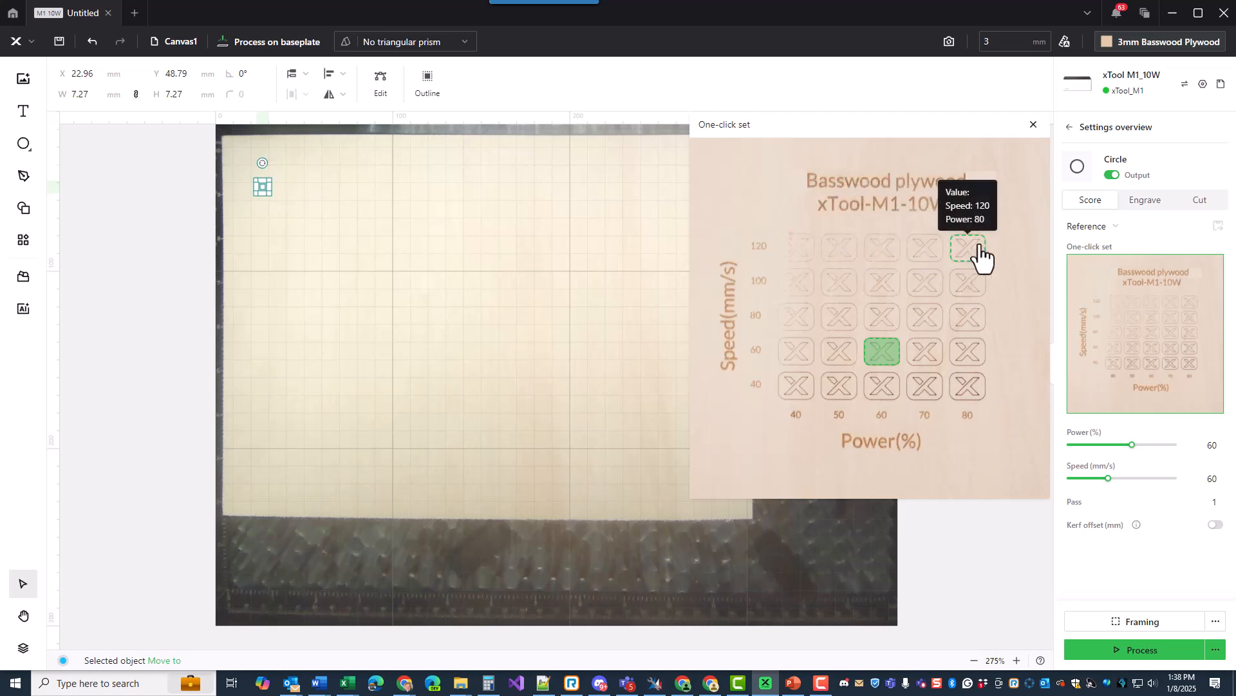
left_click(981, 390)
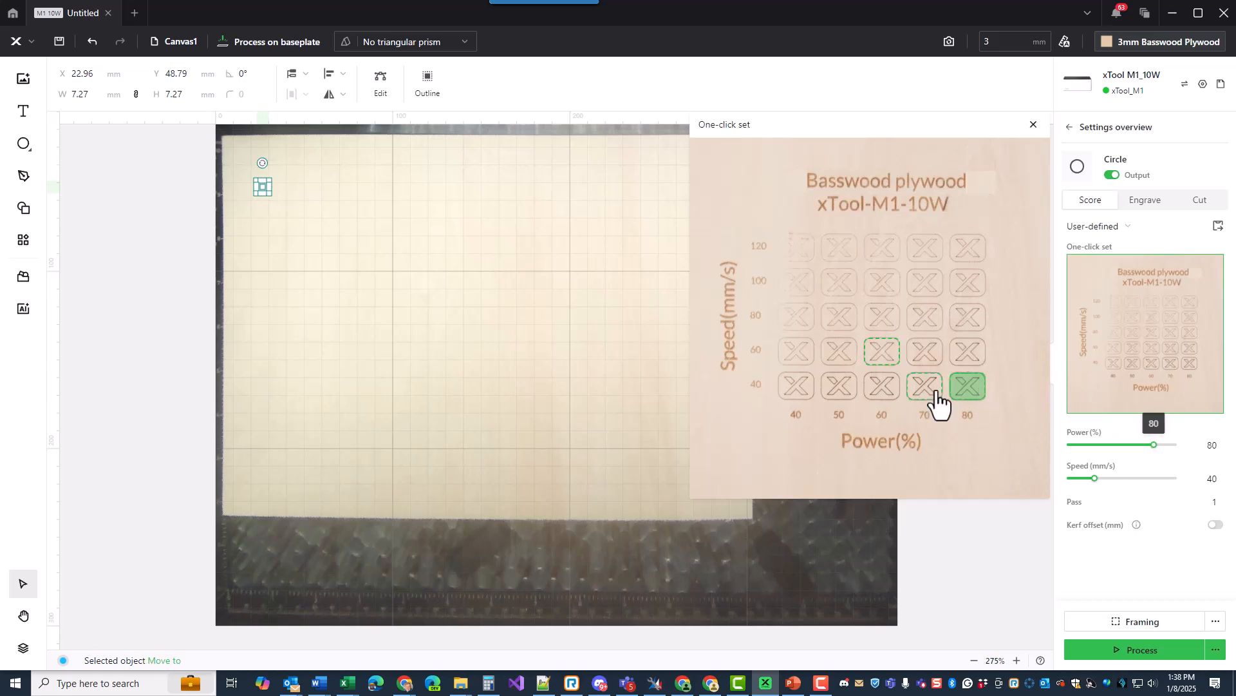
left_click(884, 390)
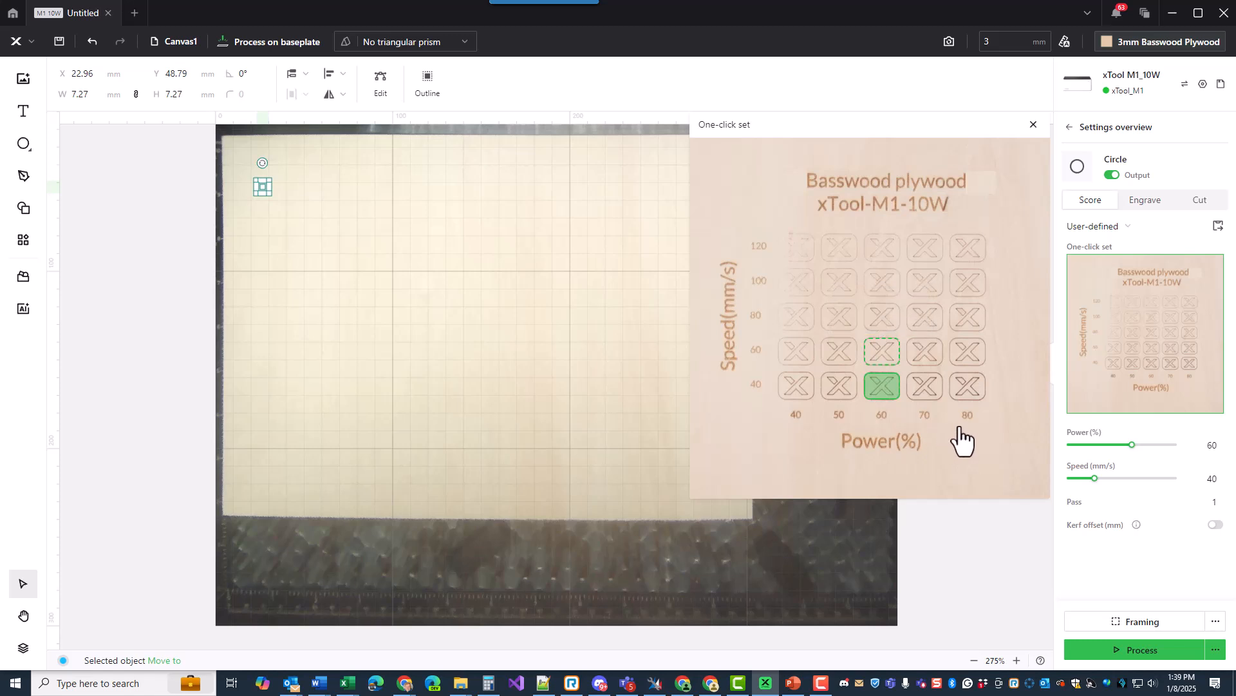
left_click(1116, 229)
left_click(1099, 277)
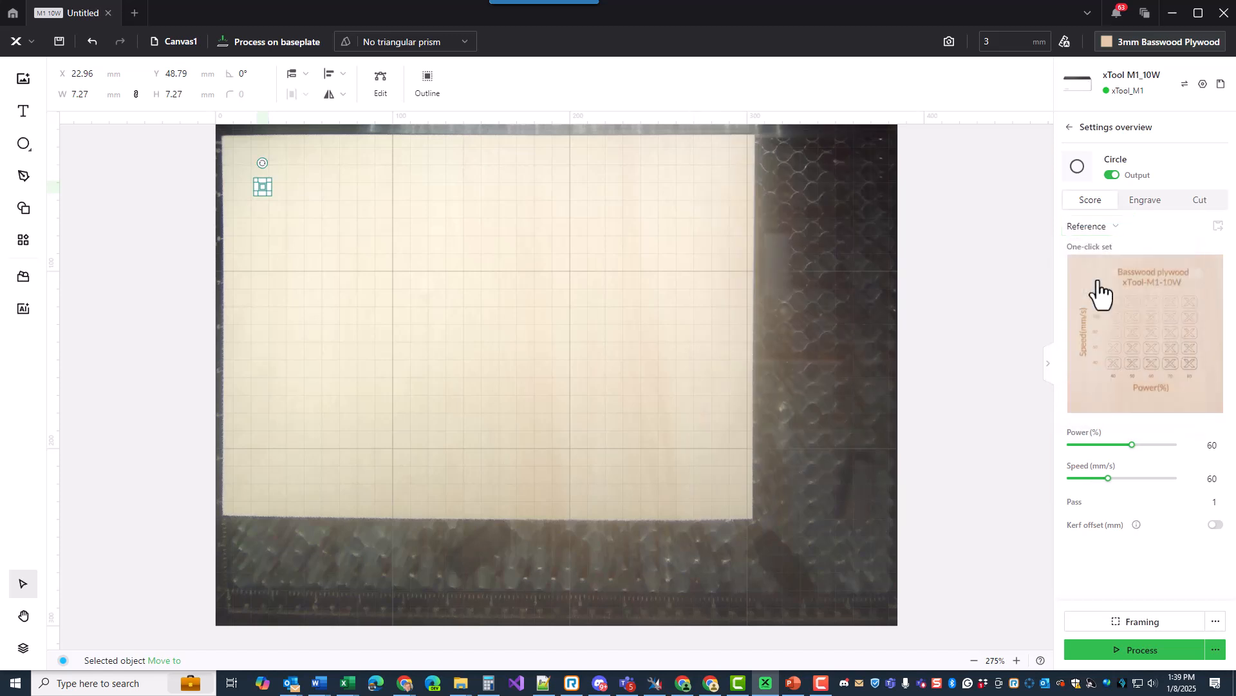
Step: Set the circle's score to 80% power at 40 mm/s and save the setting as High Power Score
left_click(1127, 361)
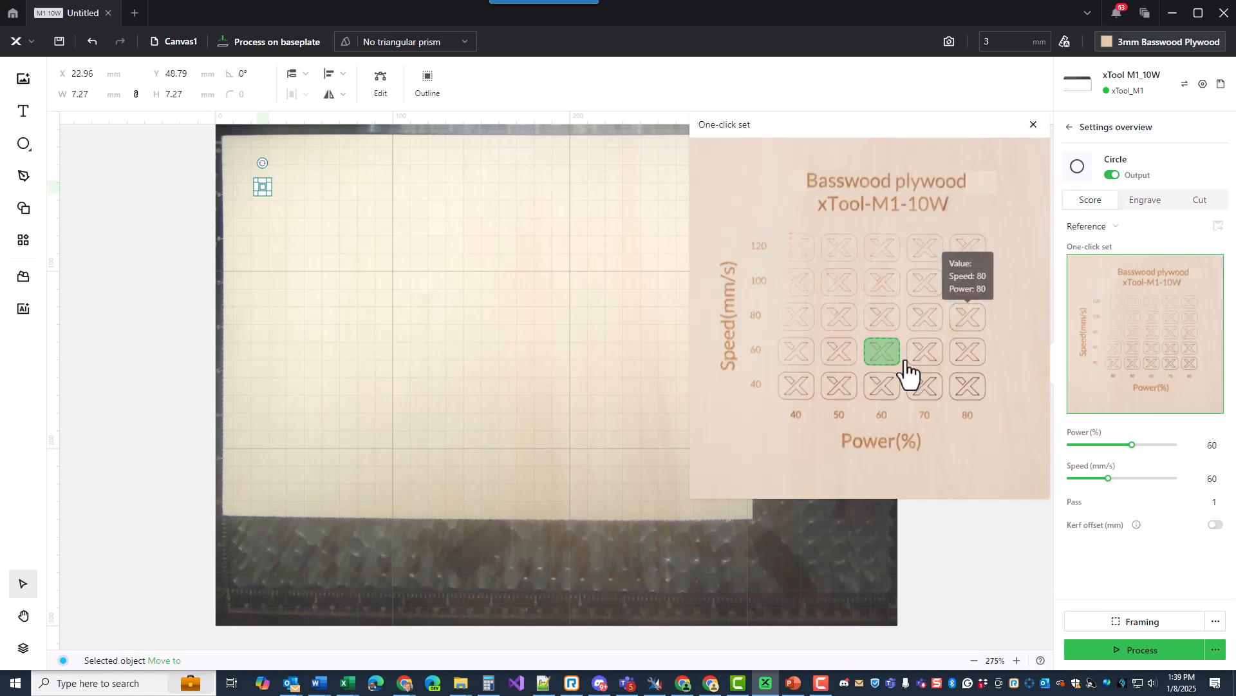
left_click(929, 389)
left_click(970, 387)
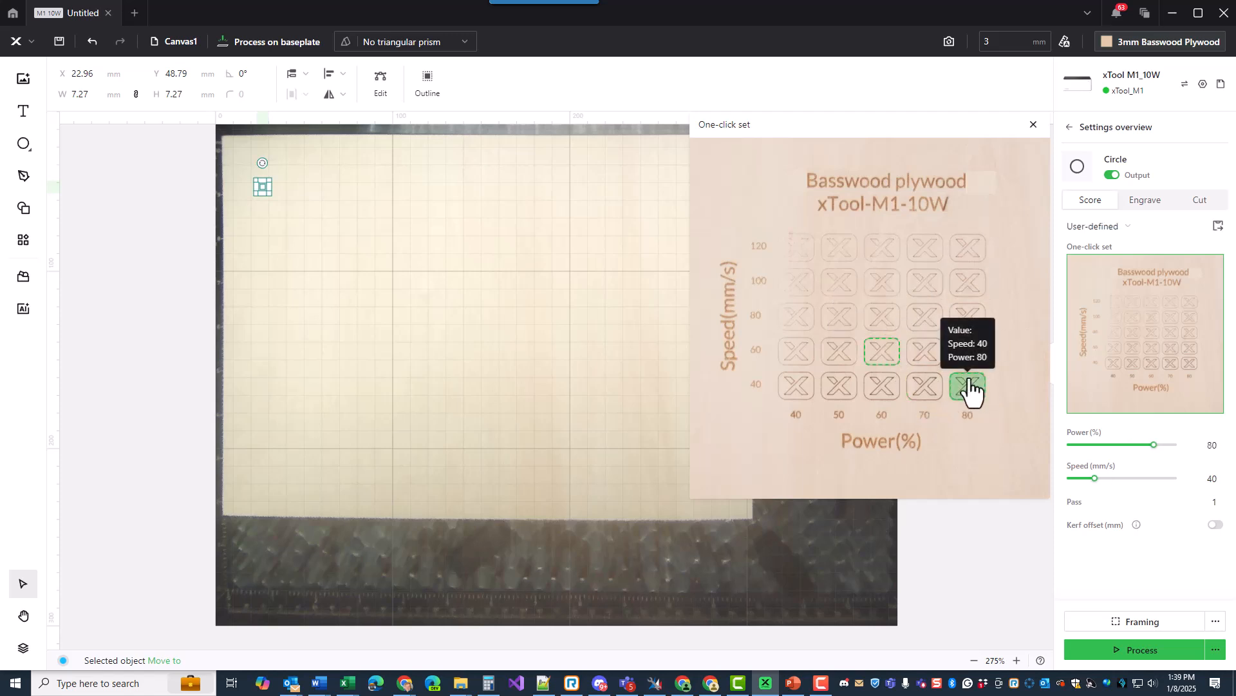
left_click(1219, 227)
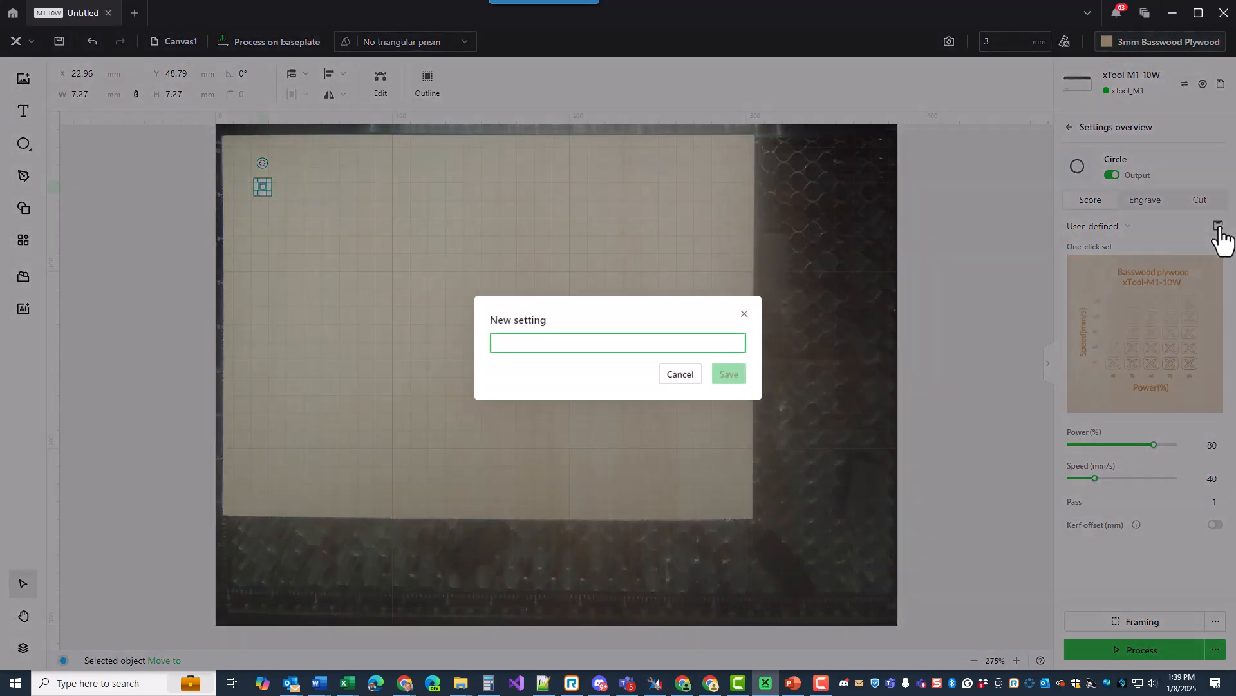
type("High Power Score")
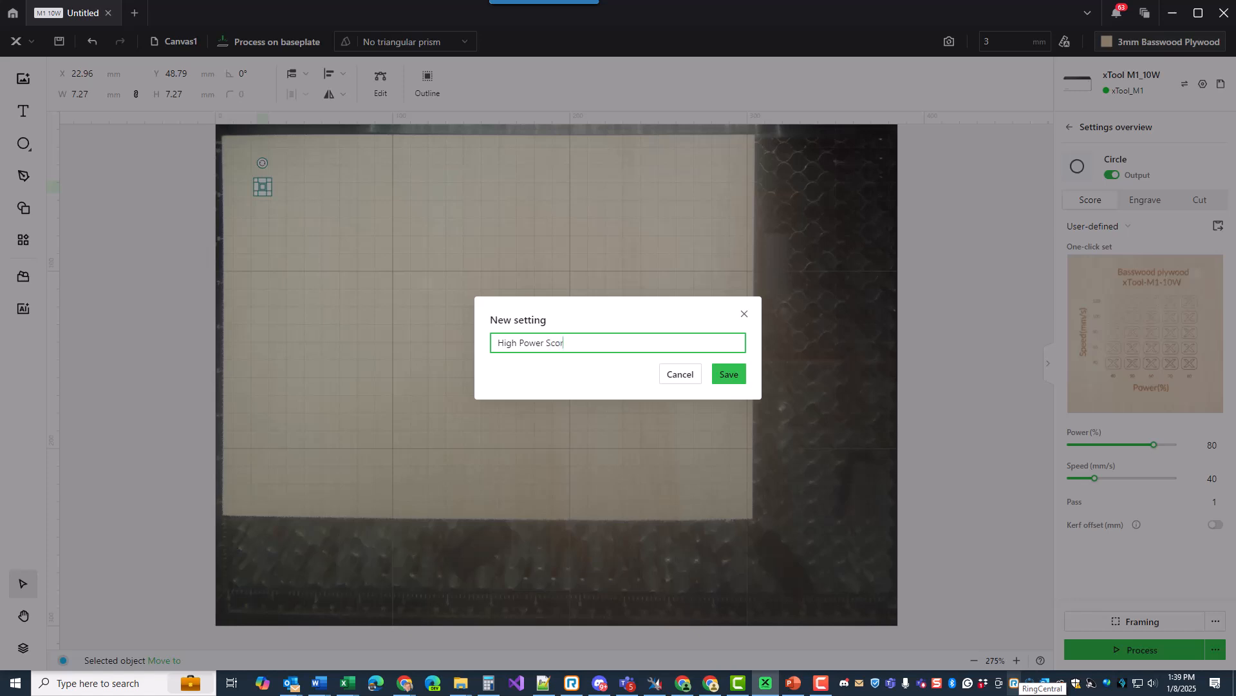
left_click(728, 374)
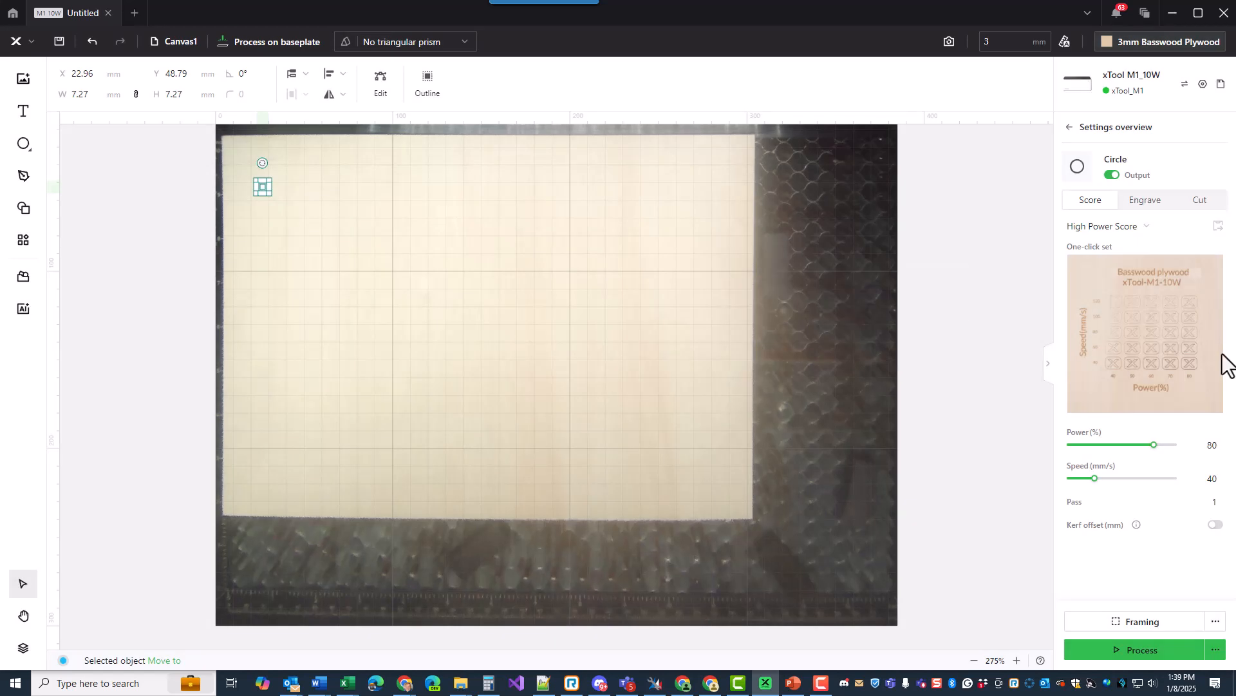
left_click(1172, 367)
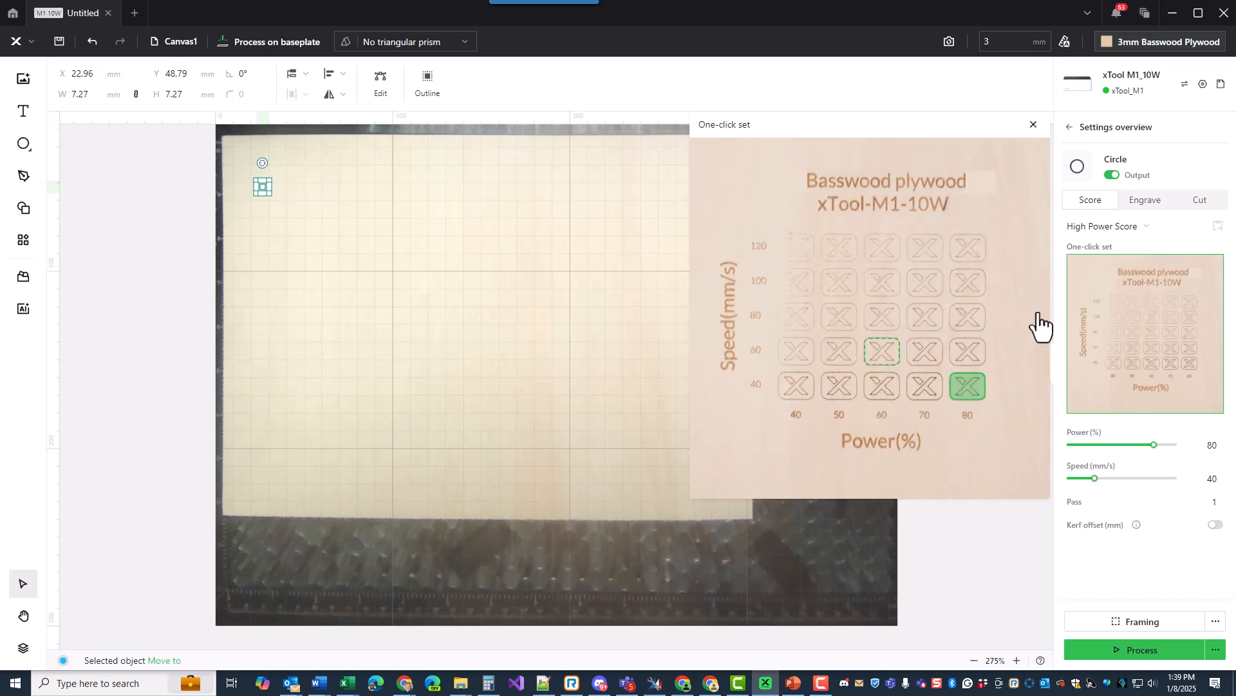
left_click(1034, 123)
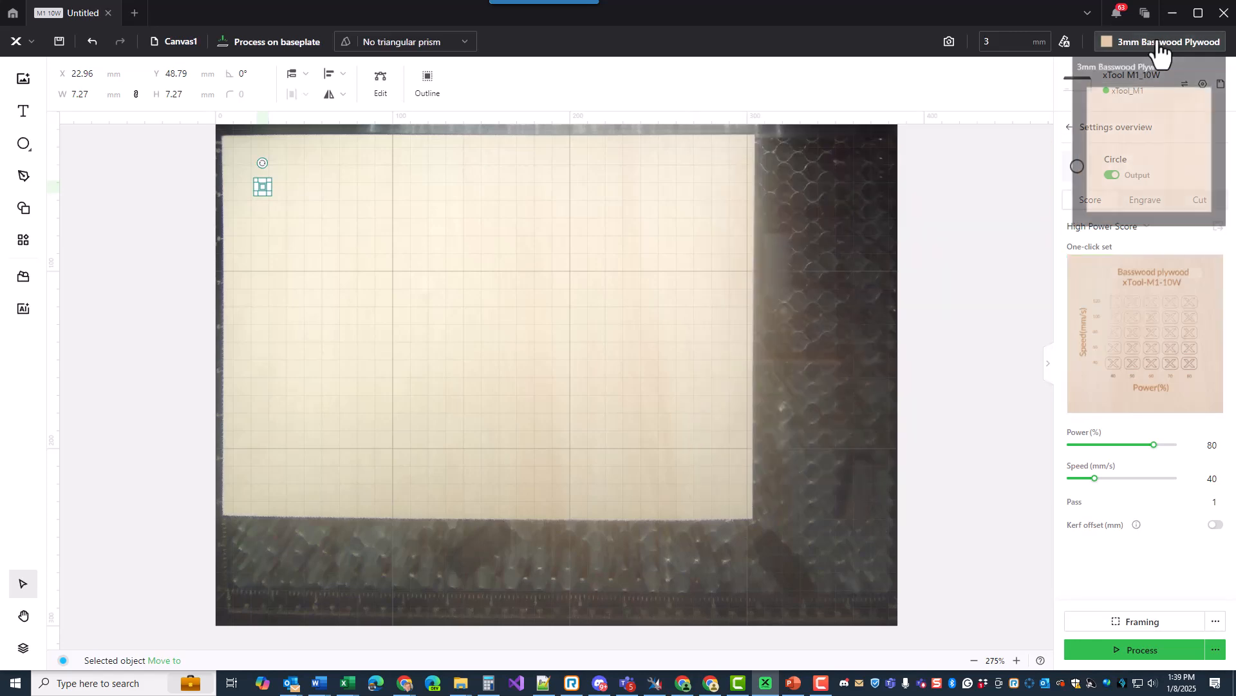
Step: Switch the processing material to User-defined material
left_click(1162, 43)
left_click(470, 320)
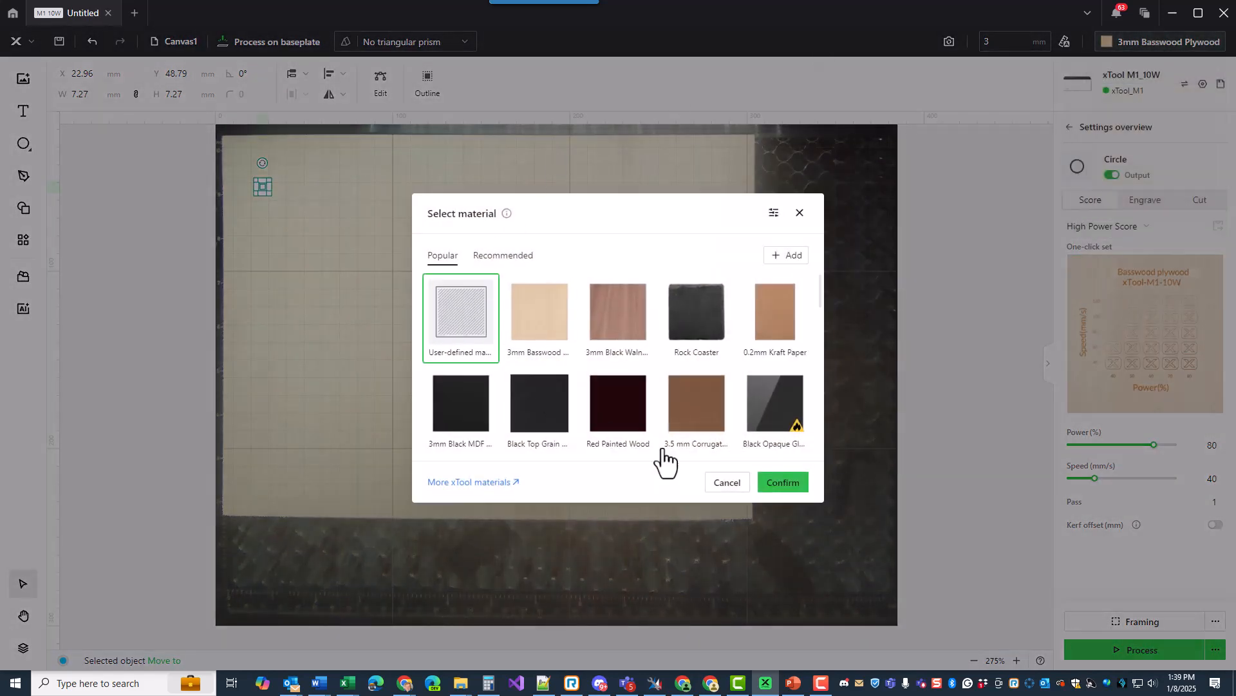
left_click(787, 484)
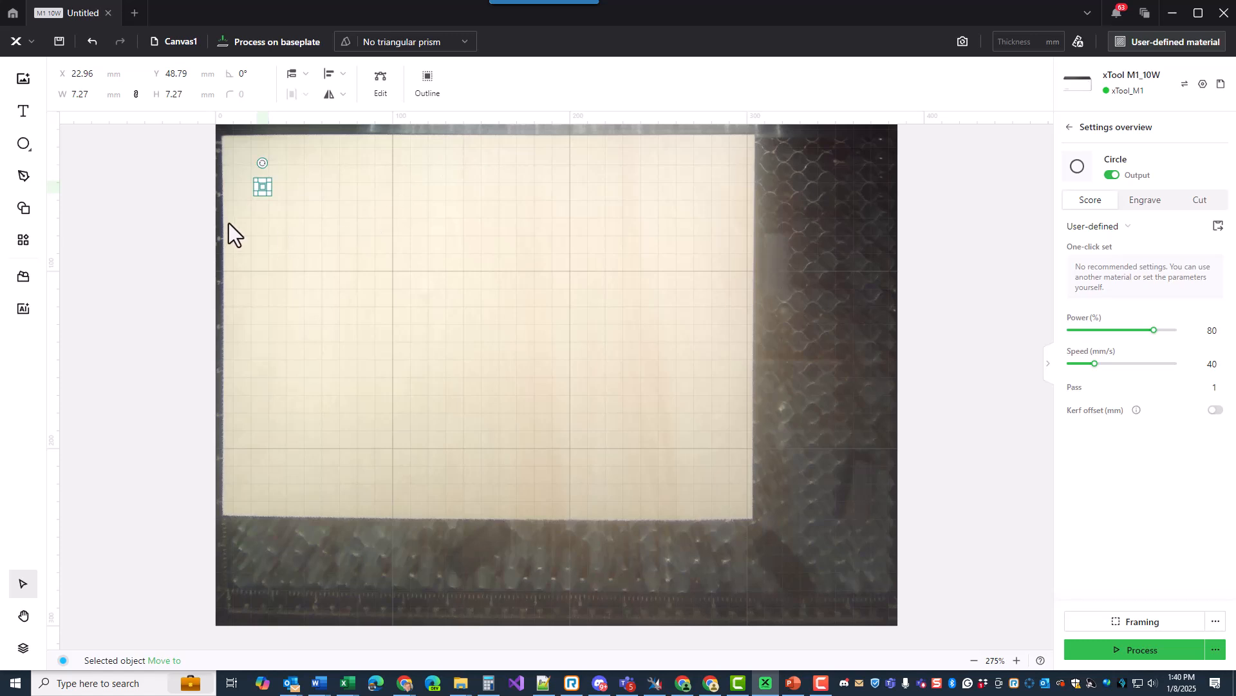
Step: Set the circle to Engrave and create a material test array from it with 8 columns and 8 rows
left_click(1132, 205)
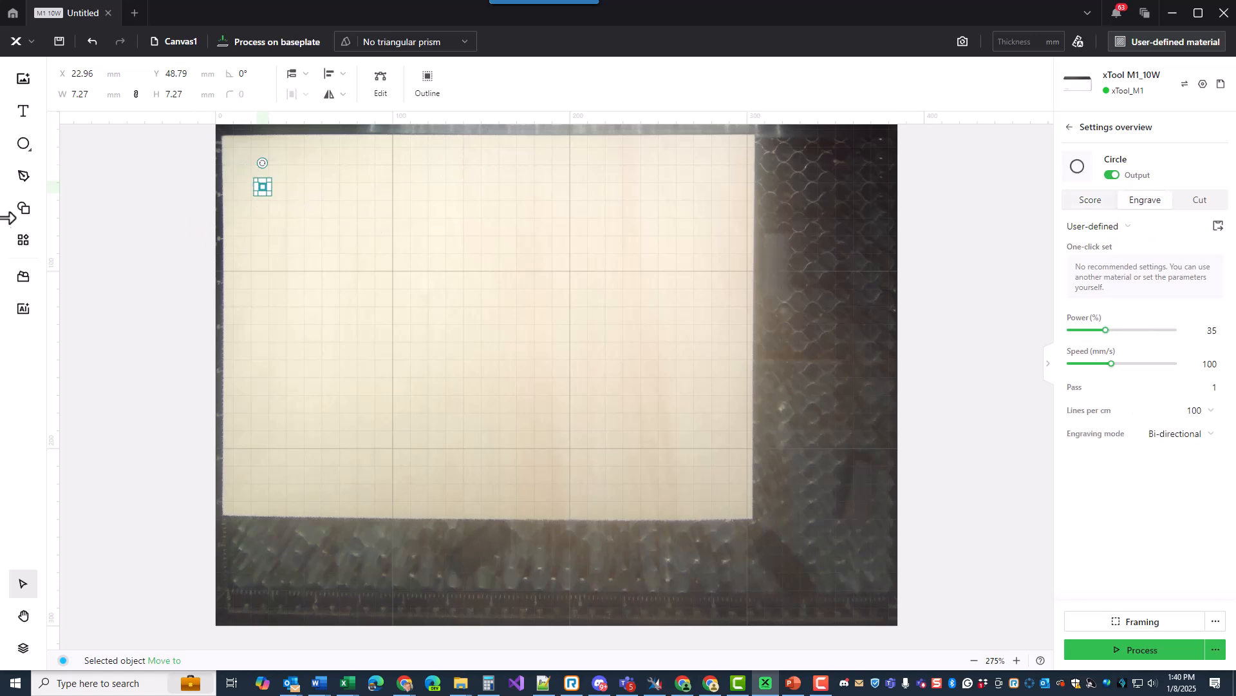
left_click(25, 251)
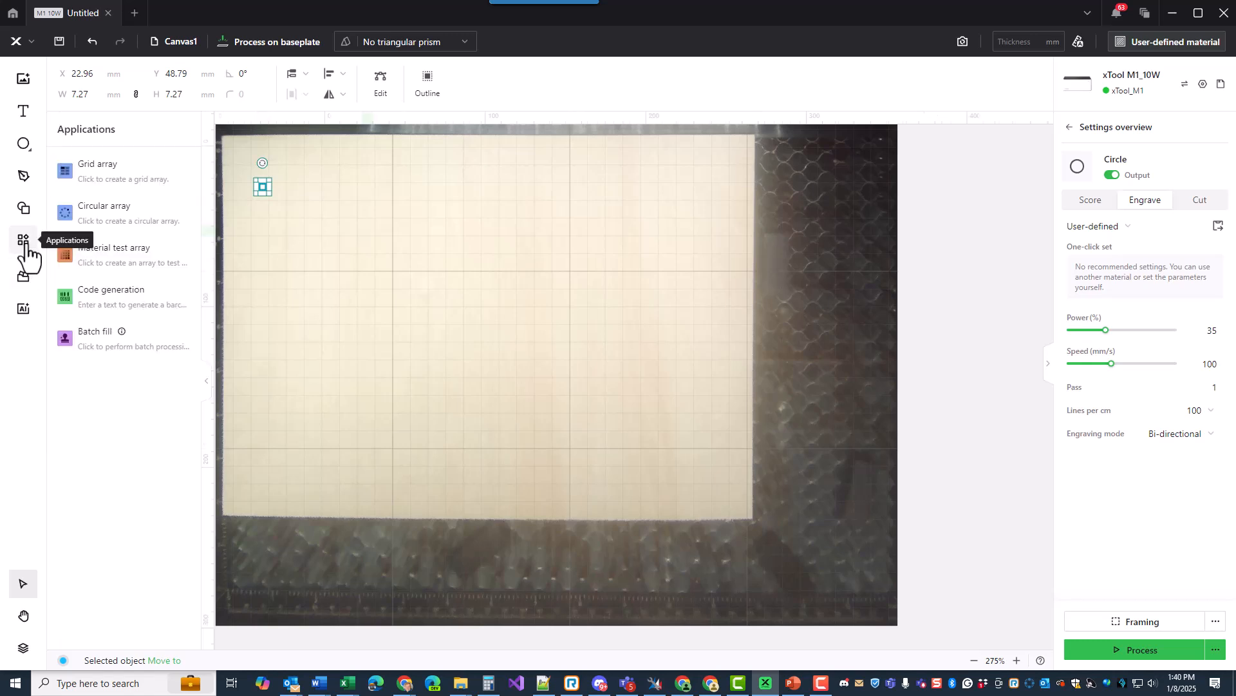
left_click(128, 258)
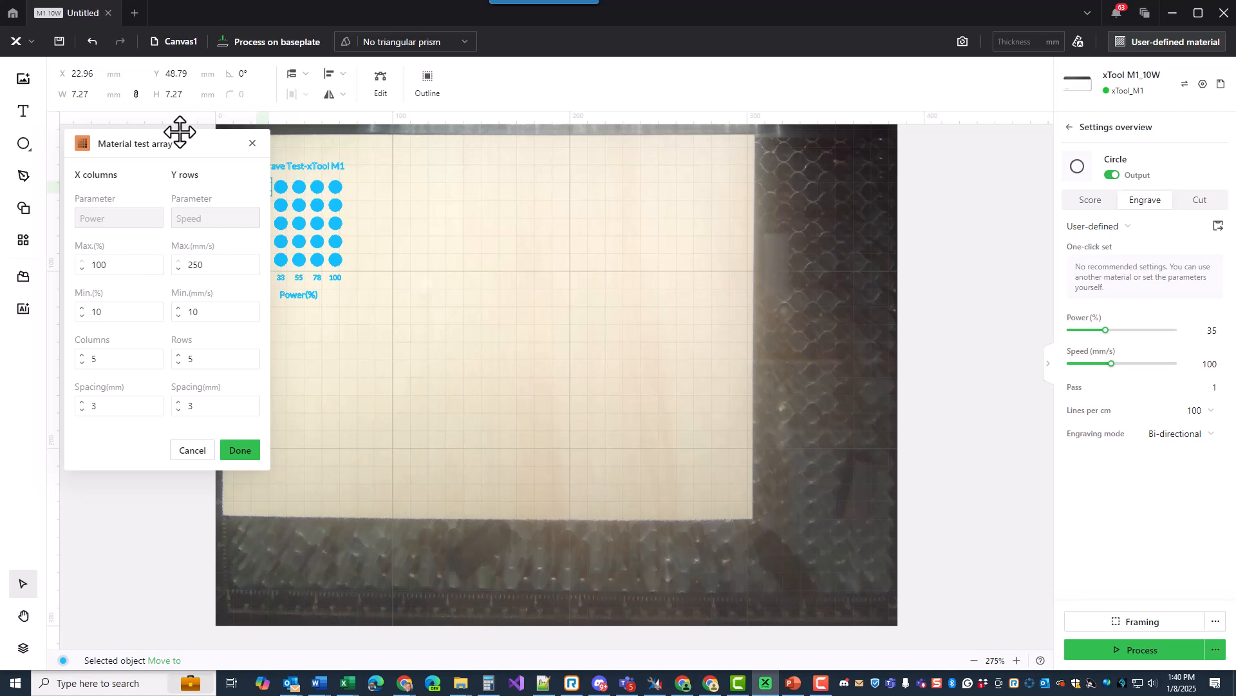
left_click_drag(168, 140, 591, 146)
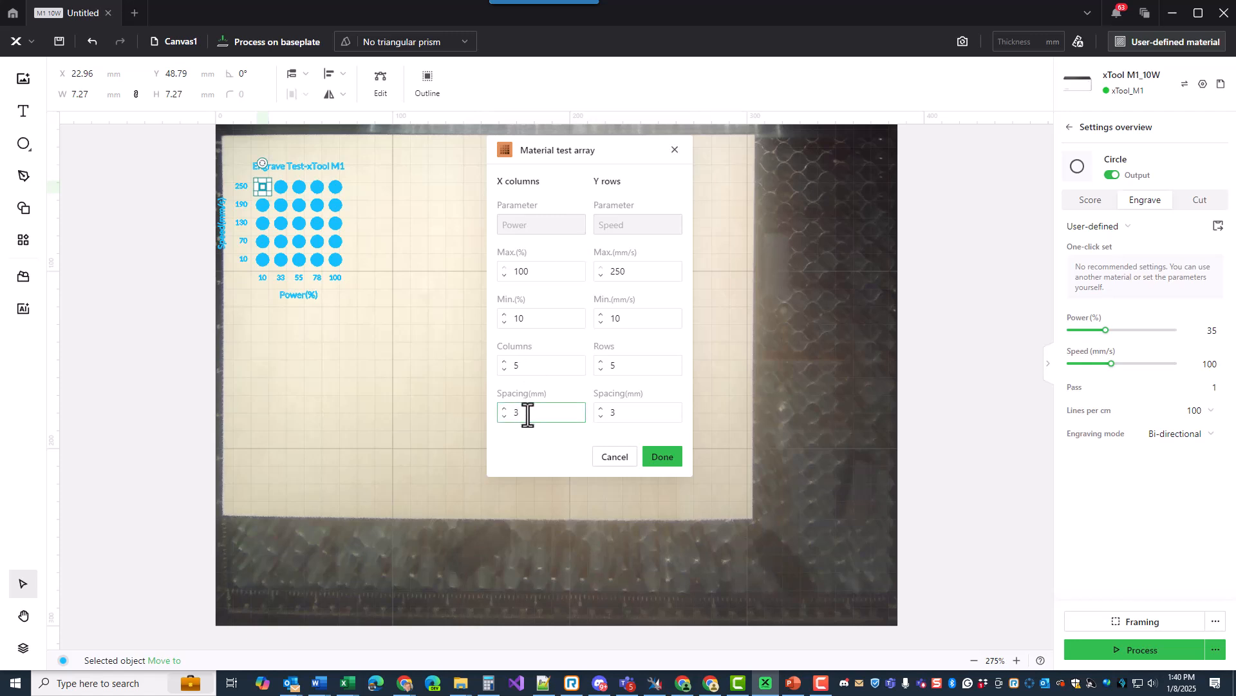
left_click(557, 368)
left_click(504, 362)
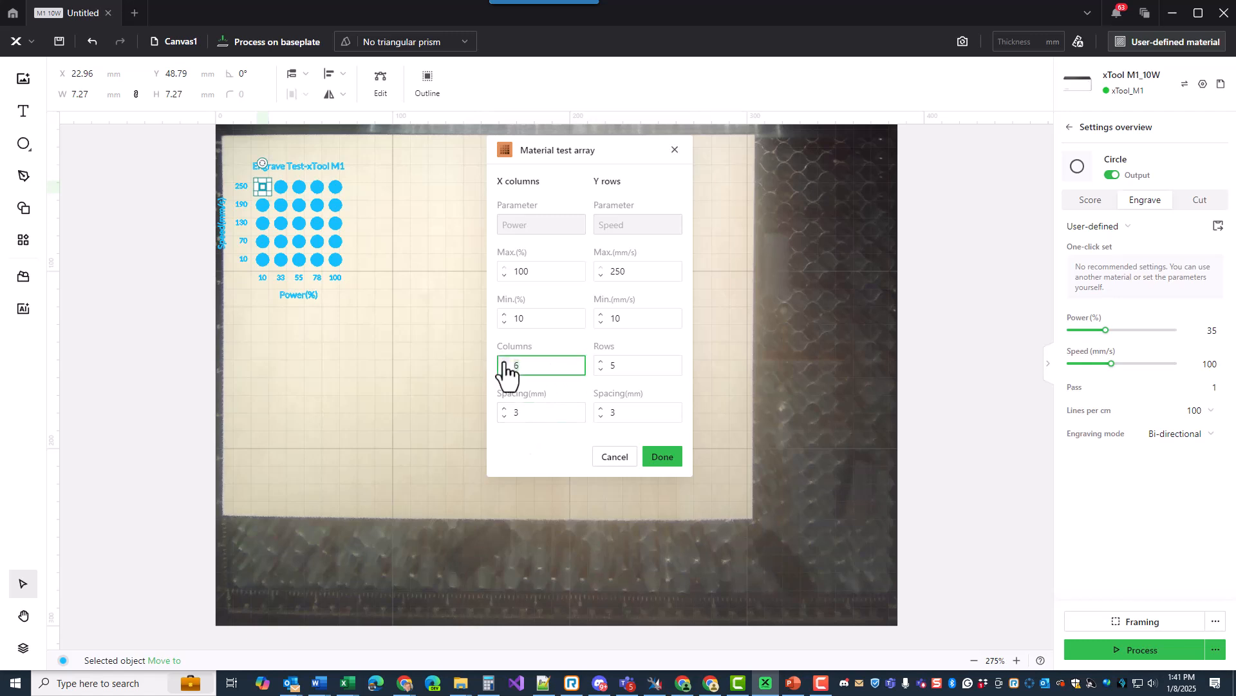
left_click(504, 362)
left_click(505, 362)
left_click(601, 362)
left_click(601, 361)
left_click(601, 361)
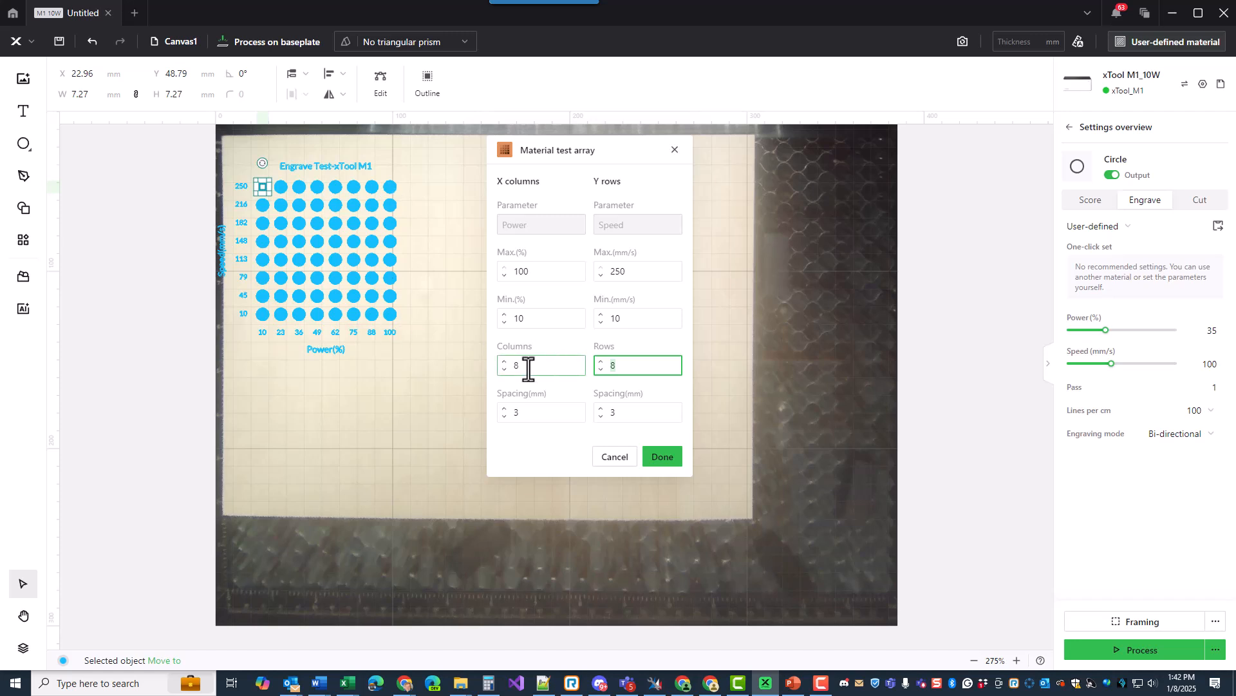
left_click(662, 457)
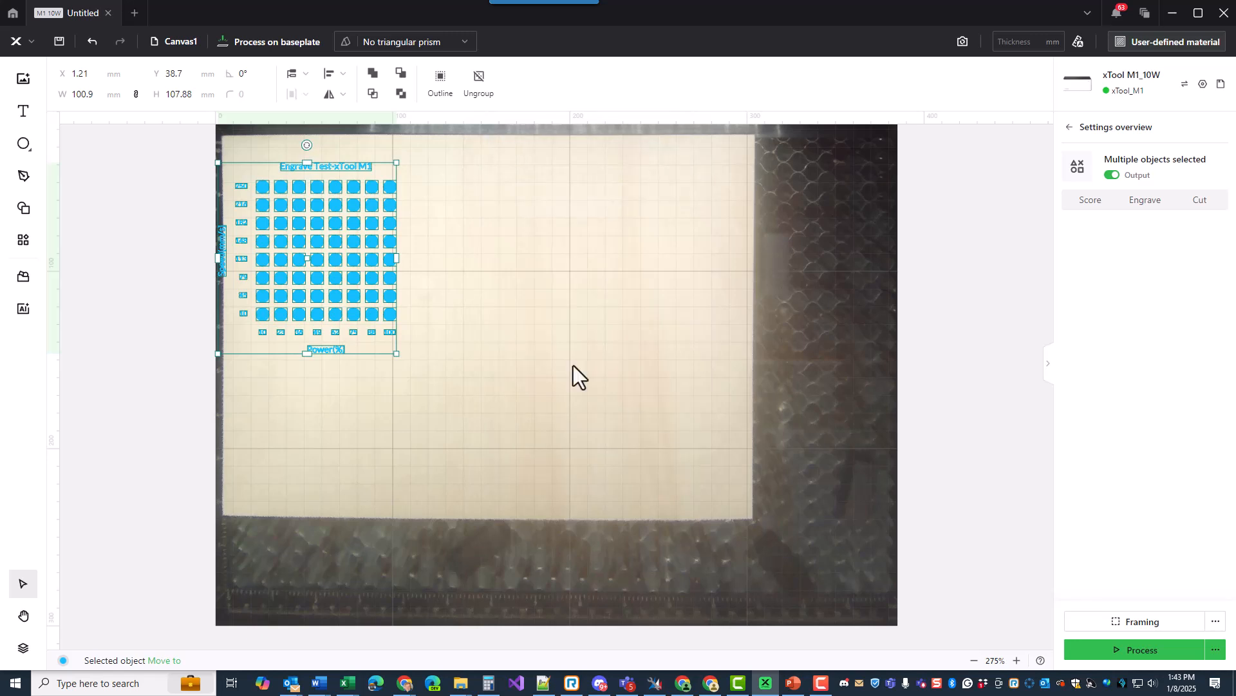
Step: Move the engrave test array to the plywood sheet's upper-right corner, at about X 198 mm and Y 28 mm, and deselect it
left_click_drag(330, 275, 665, 253)
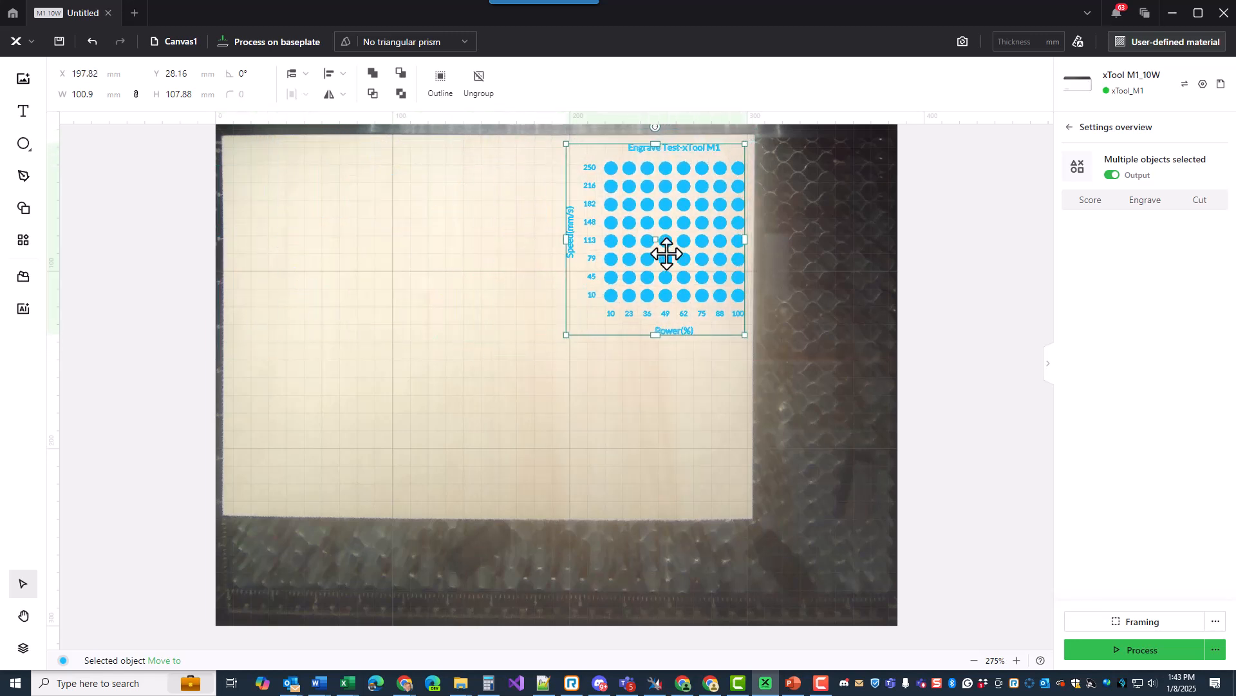
left_click(646, 388)
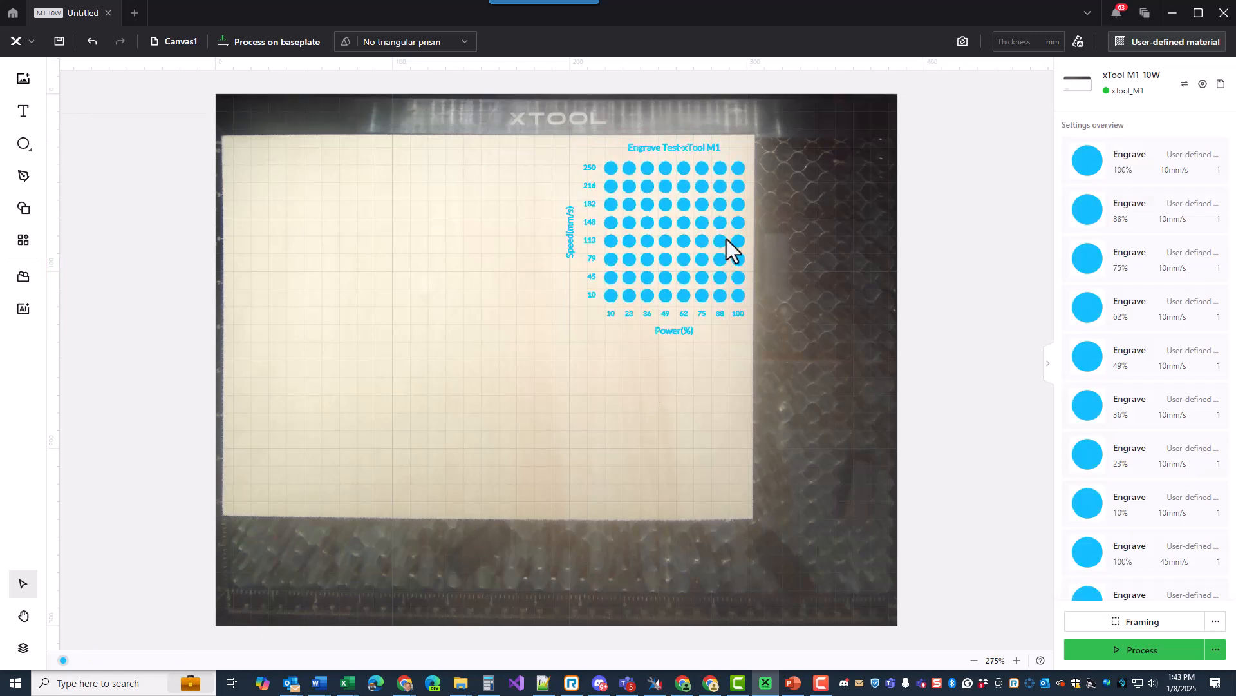
Step: Add a star about 11.8 by 11.2 mm near the plywood sheet's upper-left corner
left_click(26, 214)
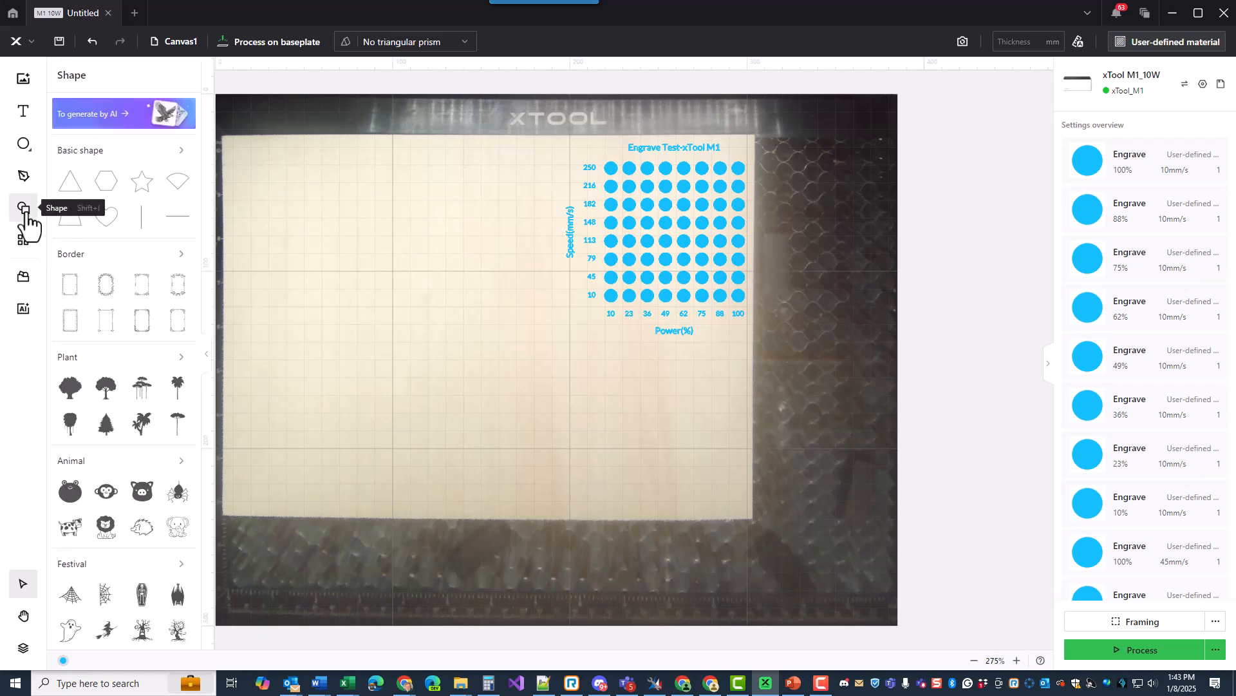
left_click(150, 184)
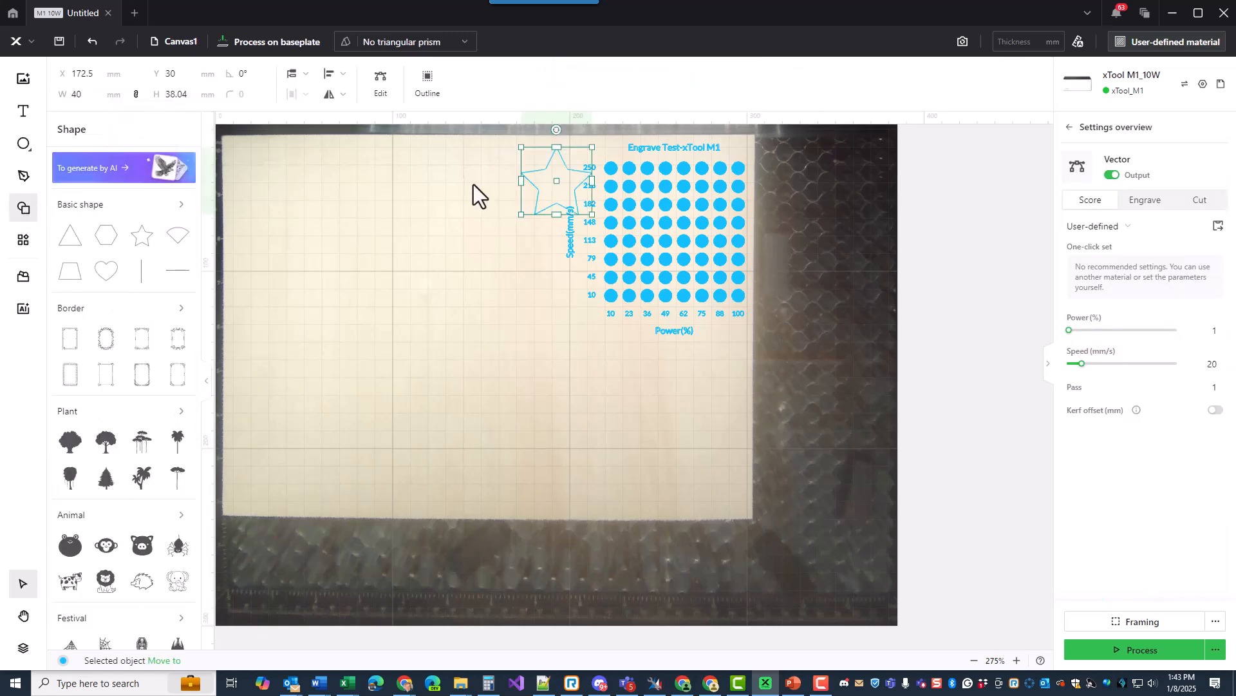
left_click_drag(574, 182, 255, 219)
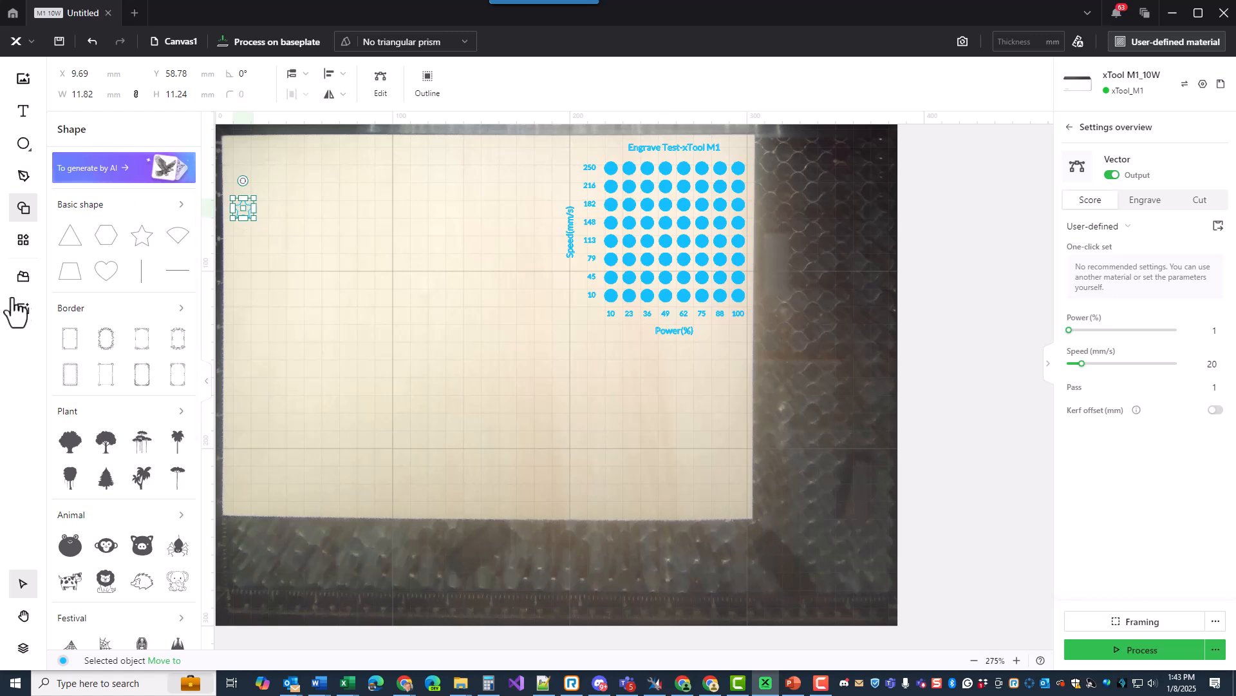
Step: Create a score material test array from the star with 5 columns and 5 rows
left_click(22, 244)
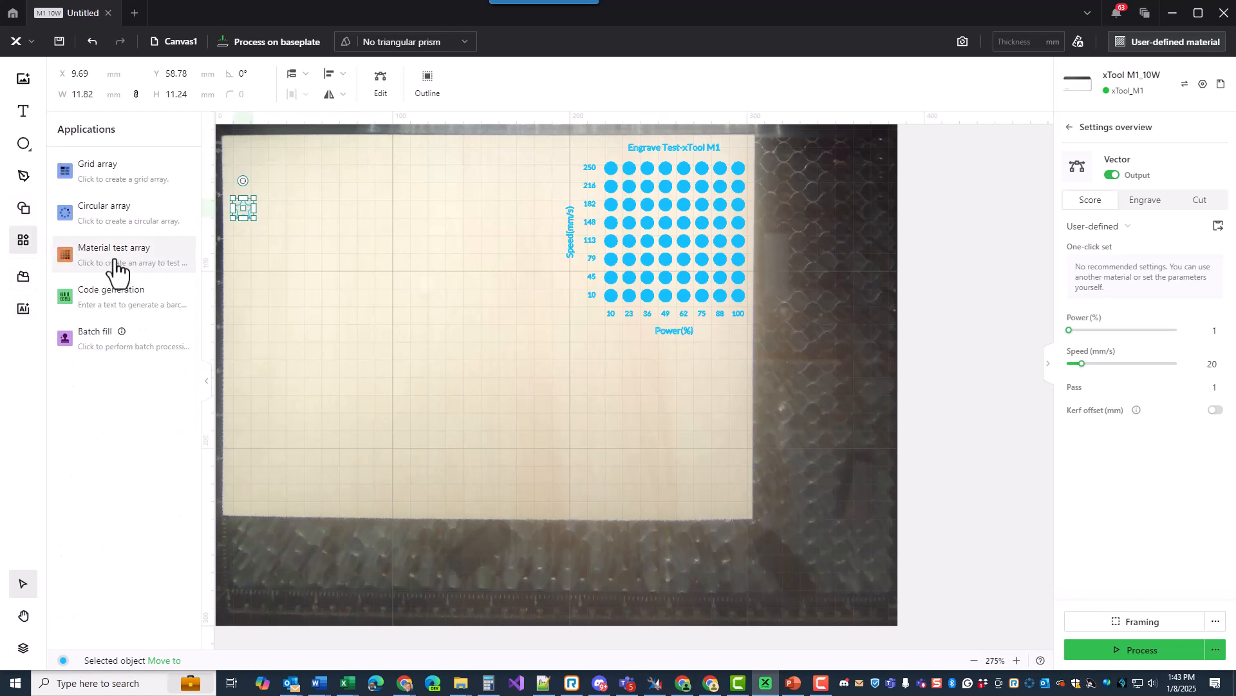
left_click(113, 258)
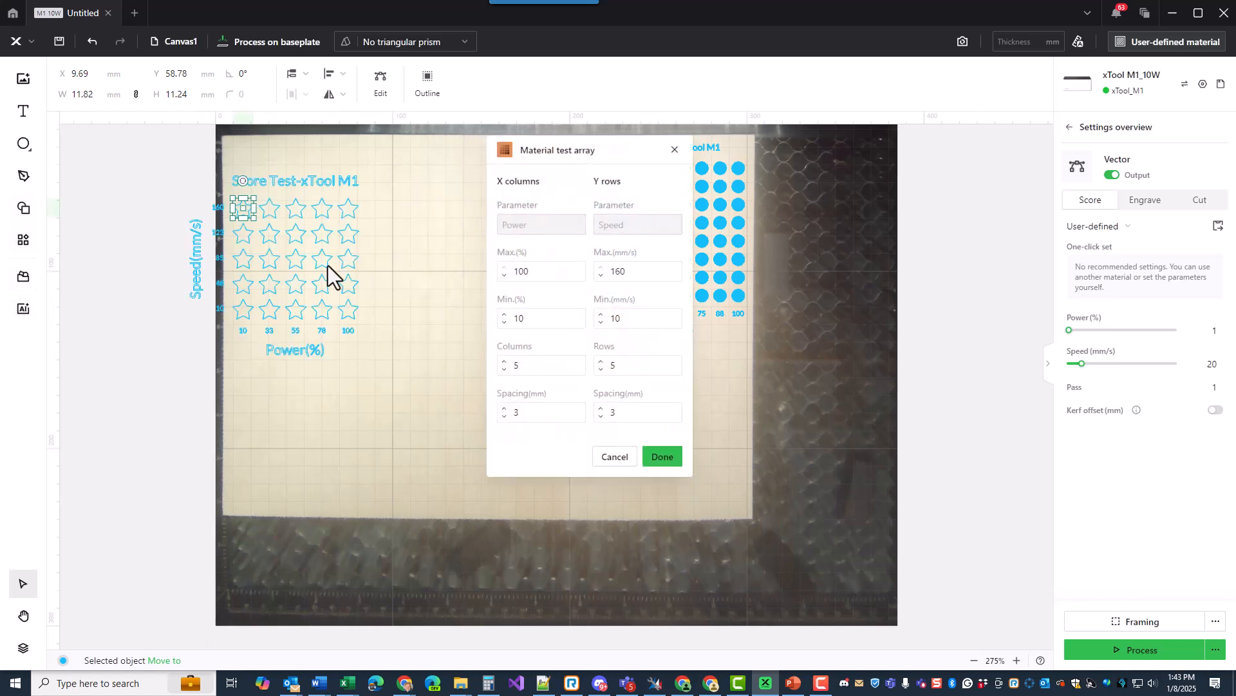
left_click(658, 458)
mouse_move(488, 682)
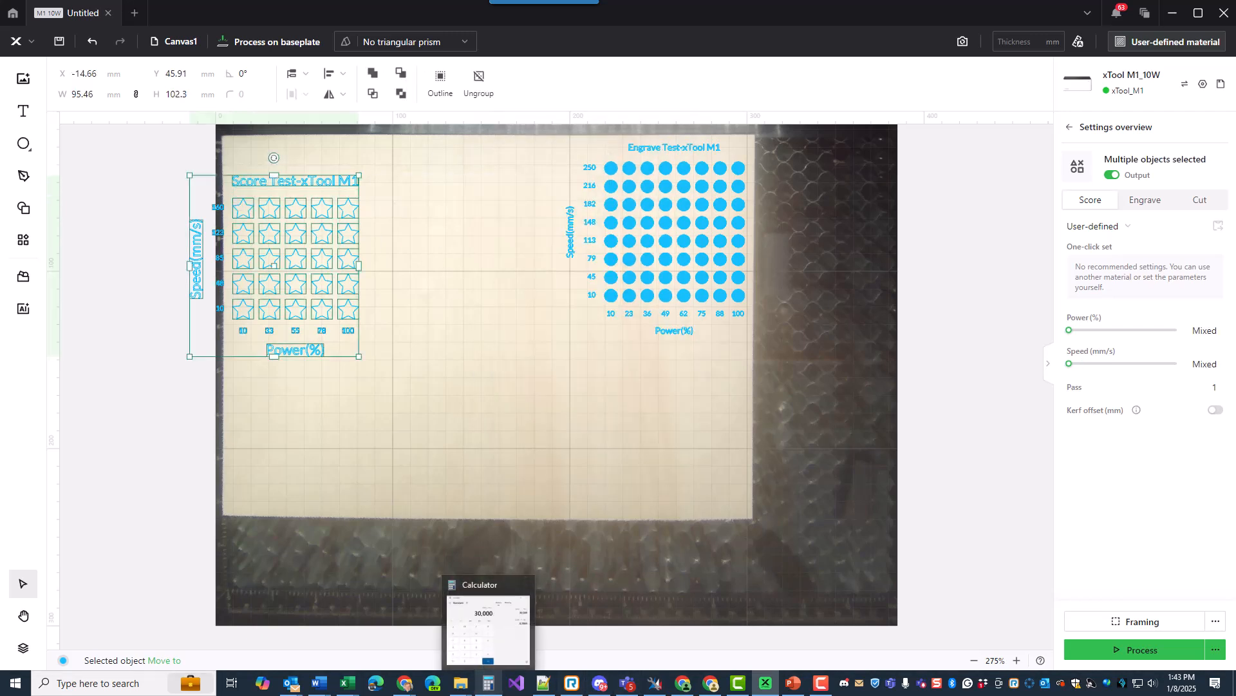
Step: Move the score test array fully onto the plywood sheet, at about X 39 mm and Y 43 mm, and deselect it
left_click_drag(298, 234, 394, 230)
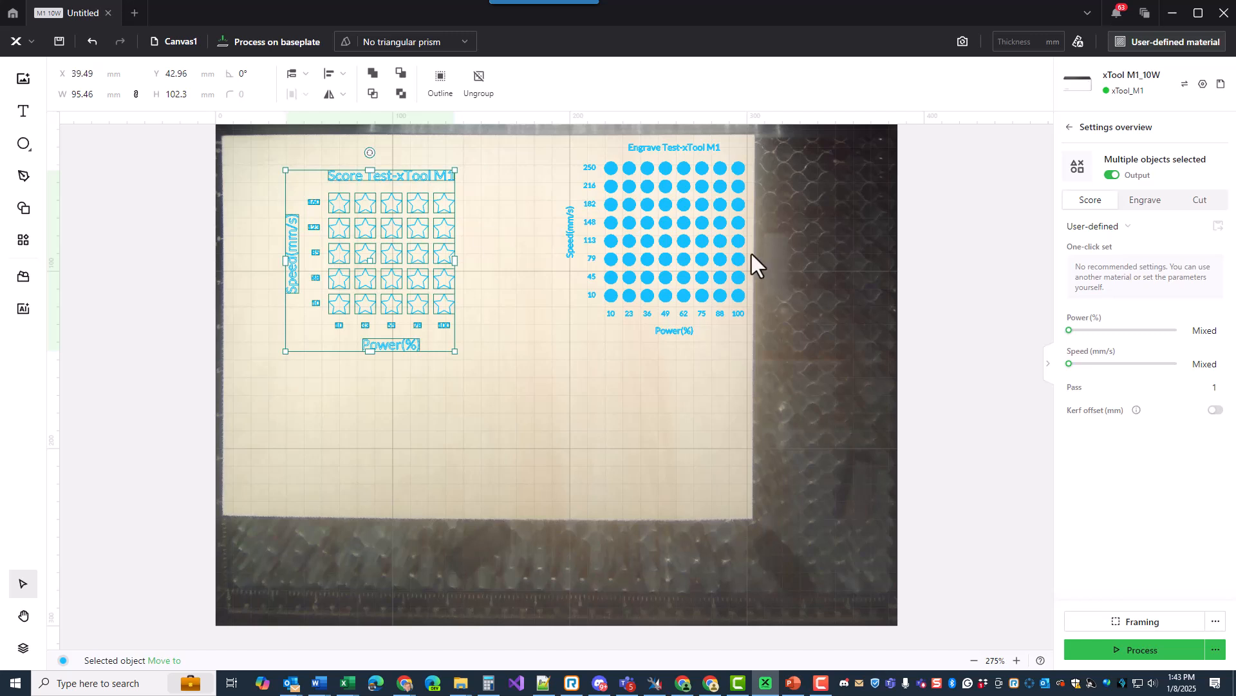
left_click(712, 268)
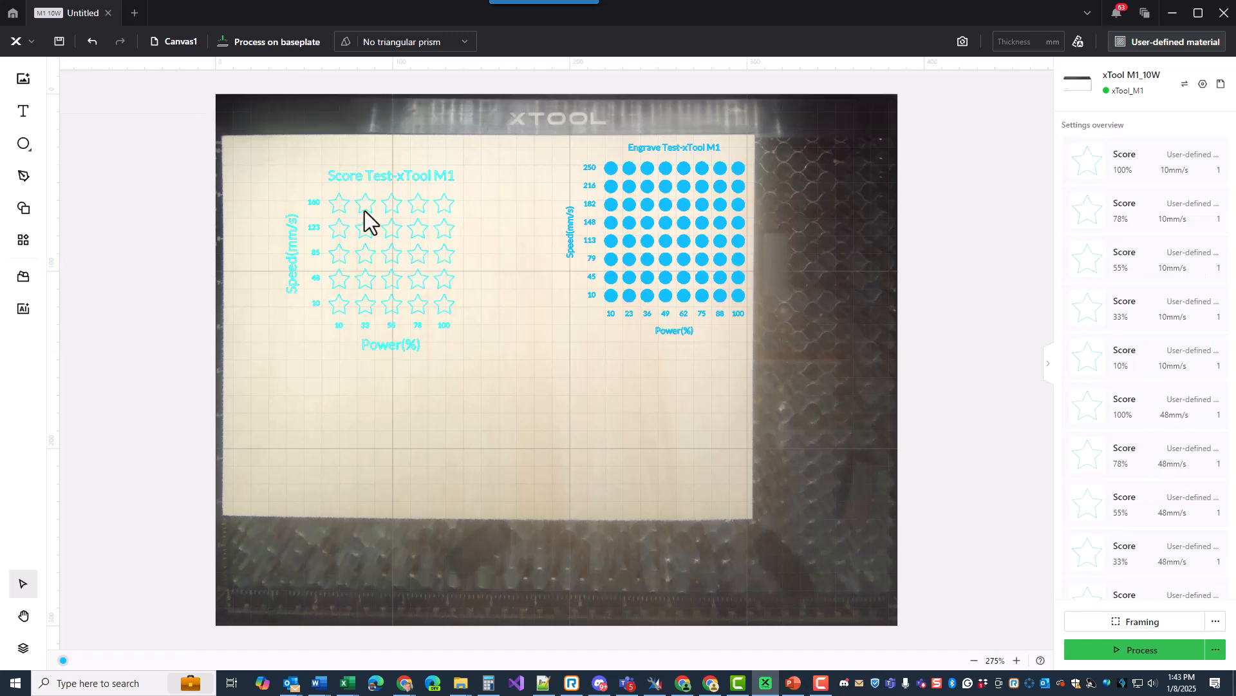
Step: Draw a rectangle about 23 by 17 mm between the two arrays and set the material to 3mm Basswood Plywood
left_click(23, 146)
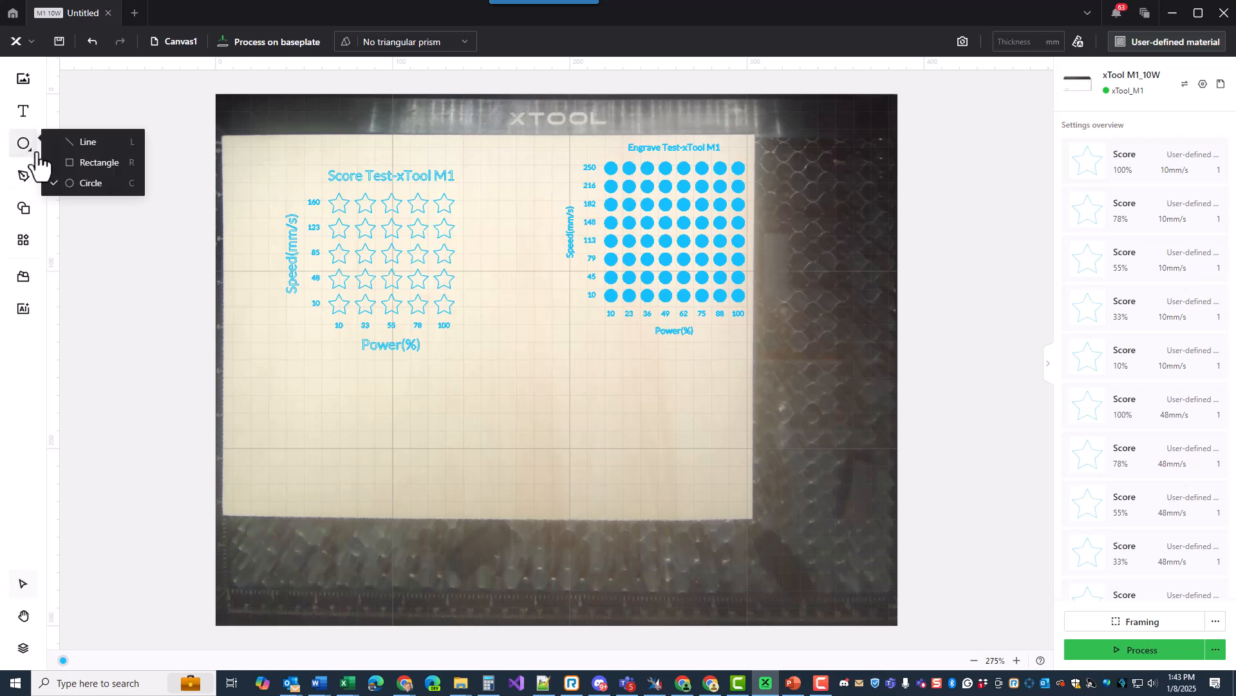
left_click(72, 163)
left_click_drag(488, 322, 530, 353)
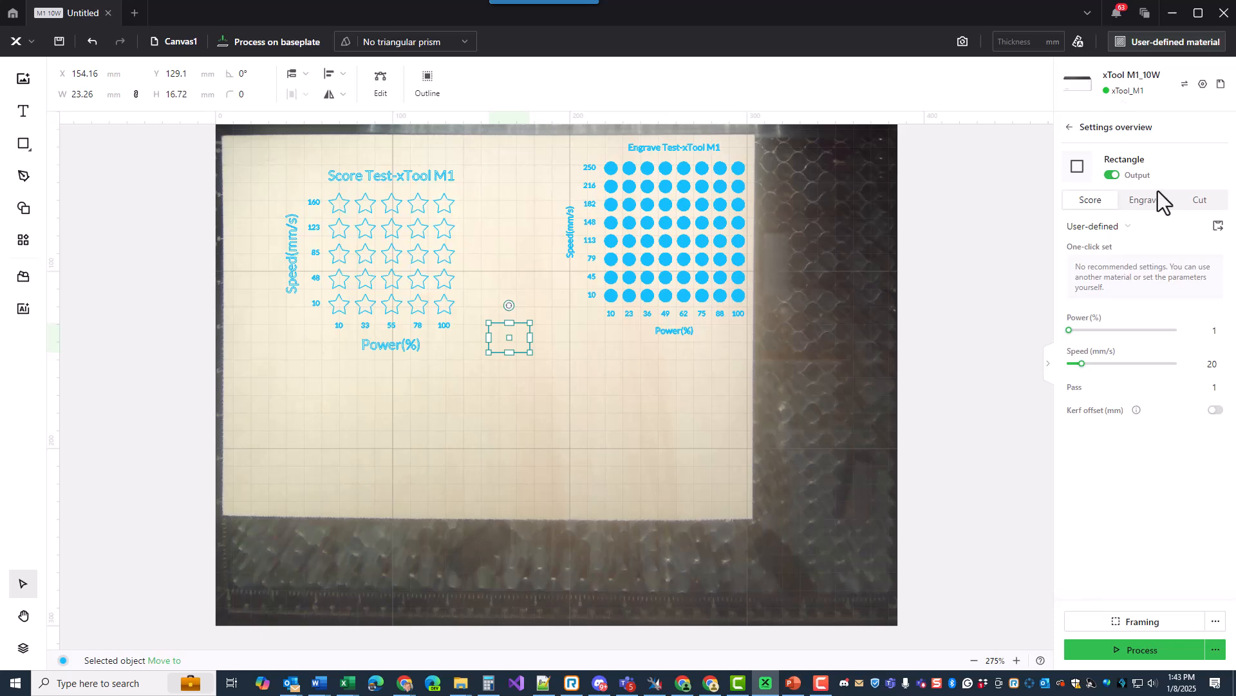
left_click(1176, 44)
left_click(533, 326)
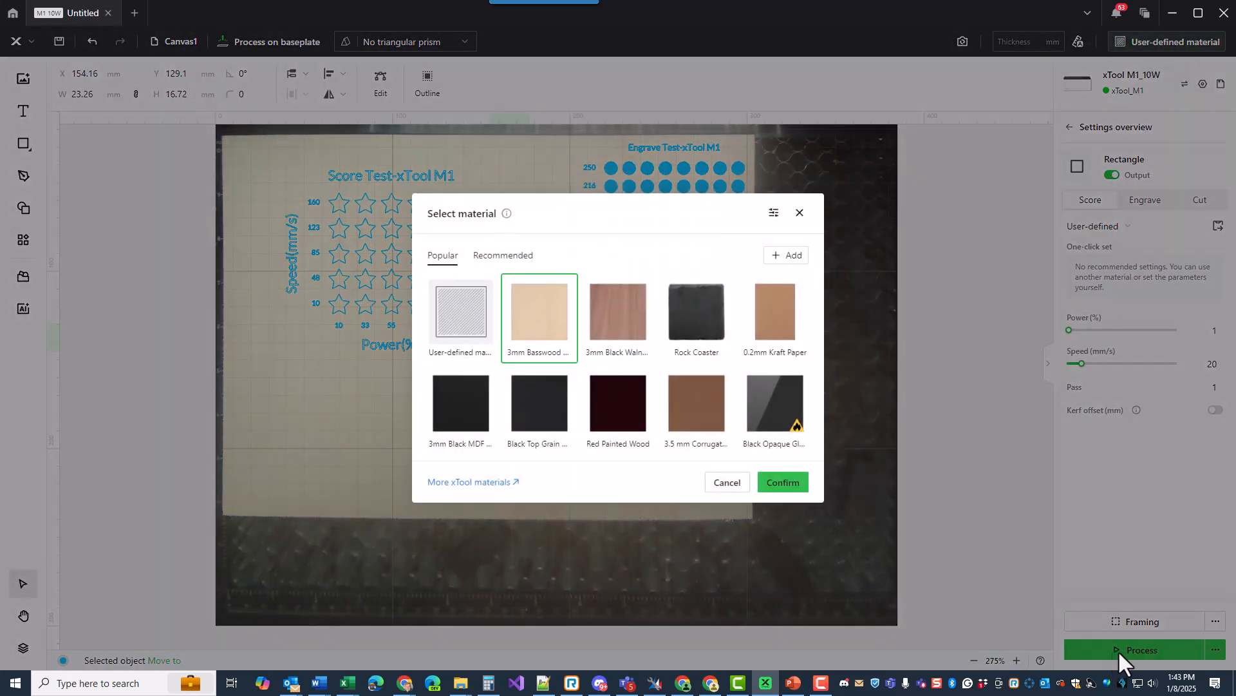
left_click(783, 483)
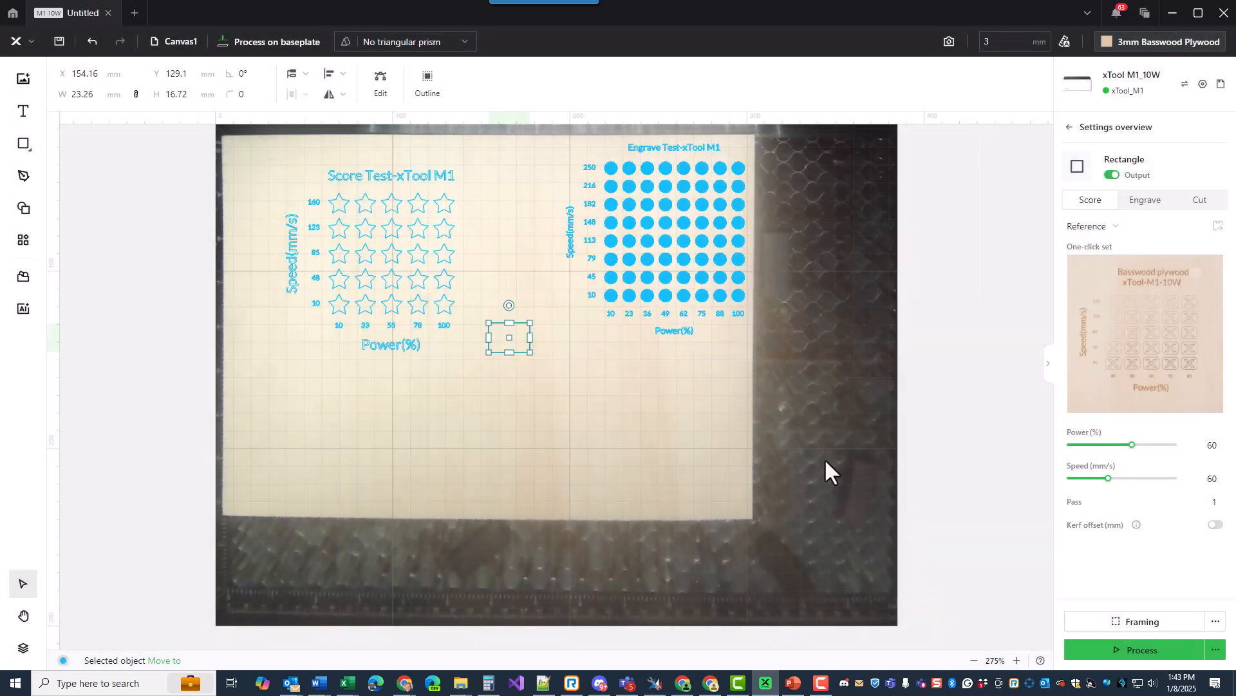
Step: Examine the score power and speed combinations in the basswood plywood One-click set chart
left_click(1140, 358)
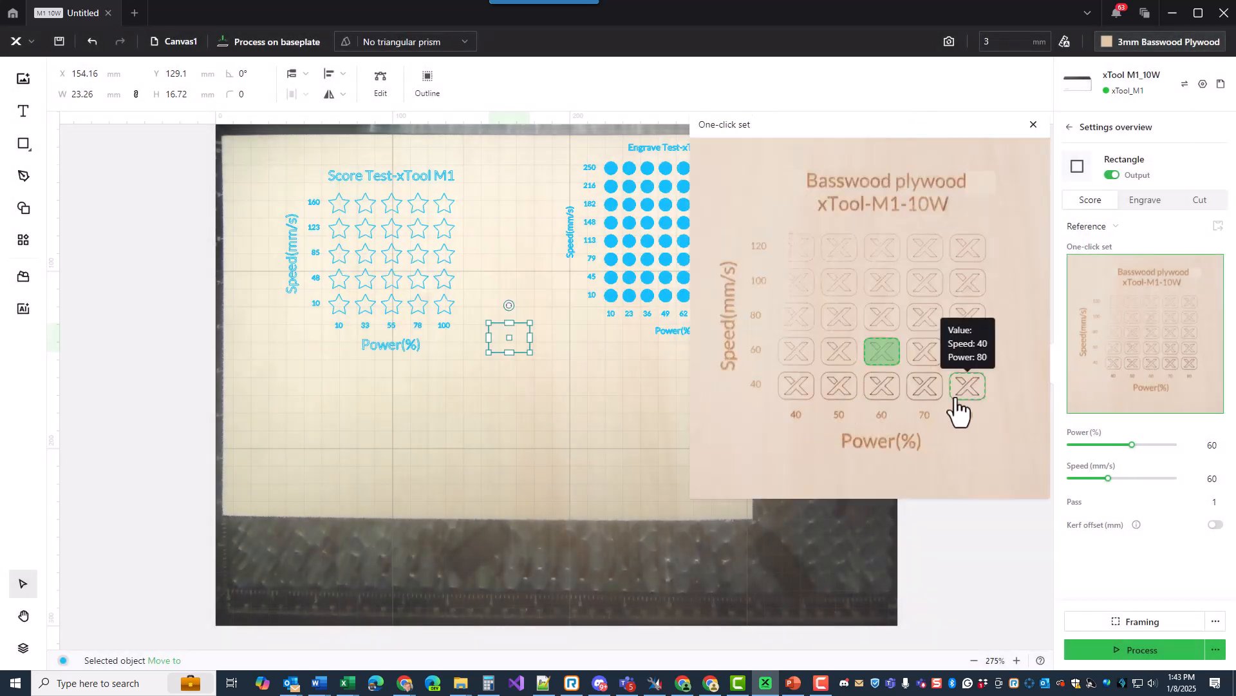
mouse_move(932, 386)
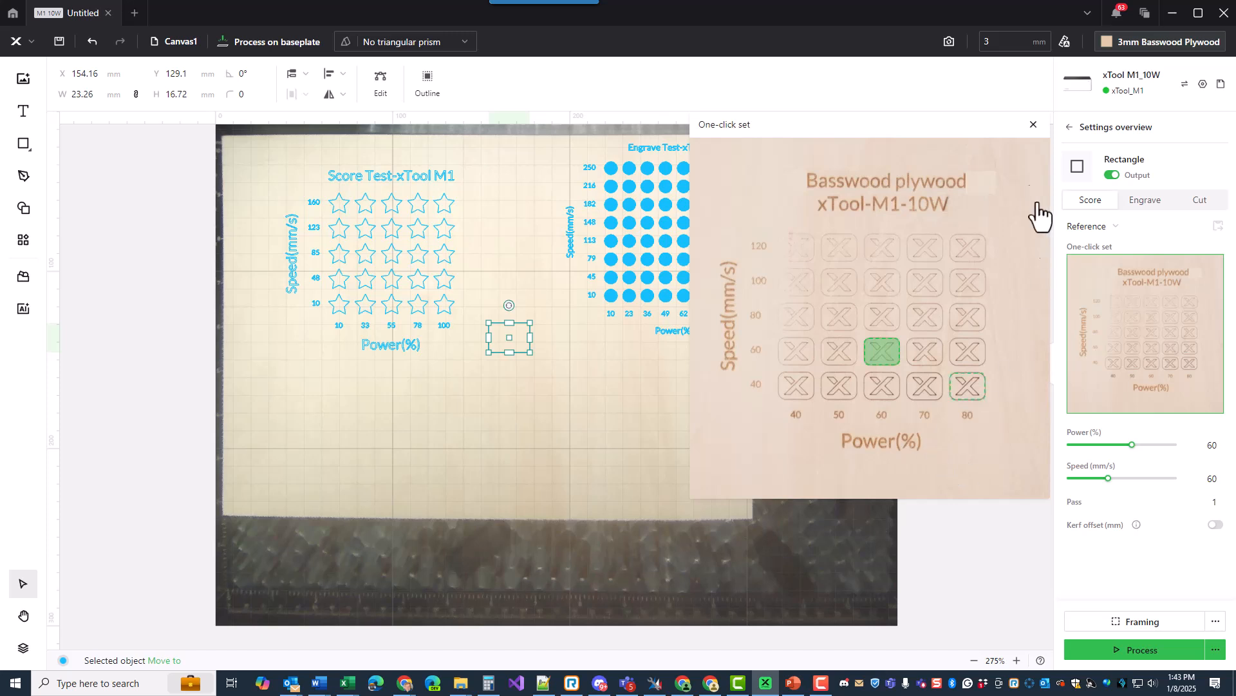
left_click(1032, 125)
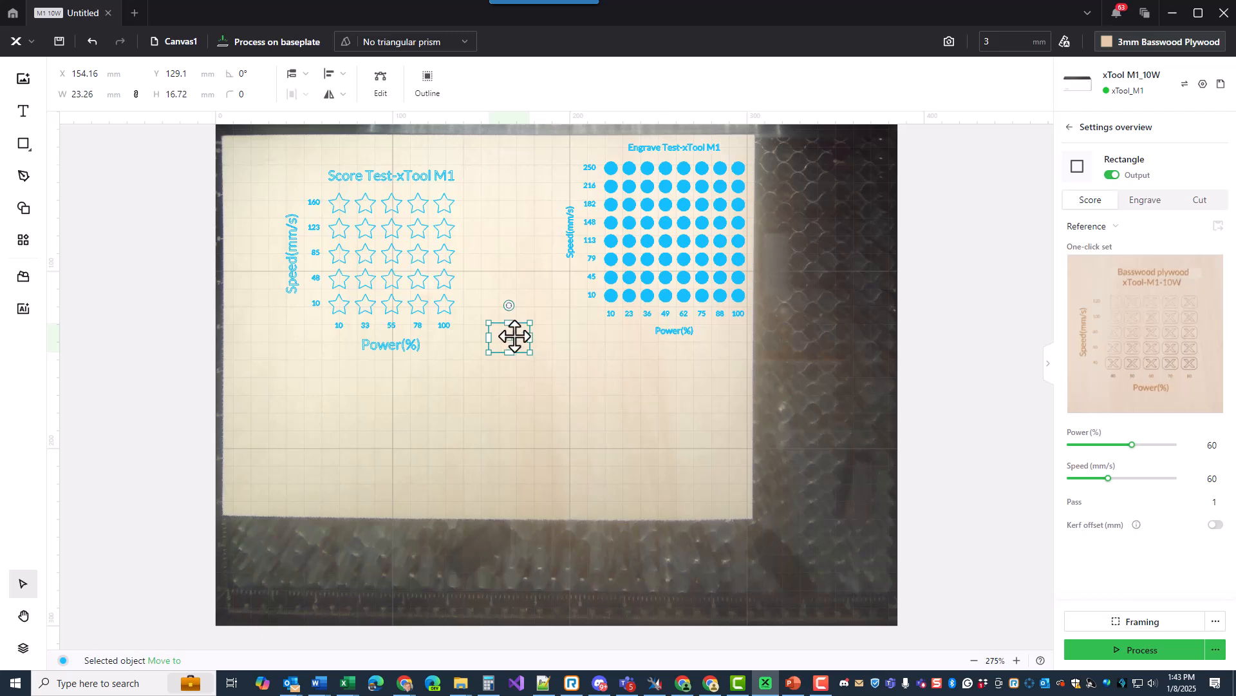
Step: Switch the rectangle to Engrave and examine the engraving combinations in its One-click set chart
left_click(1156, 212)
left_click(1177, 365)
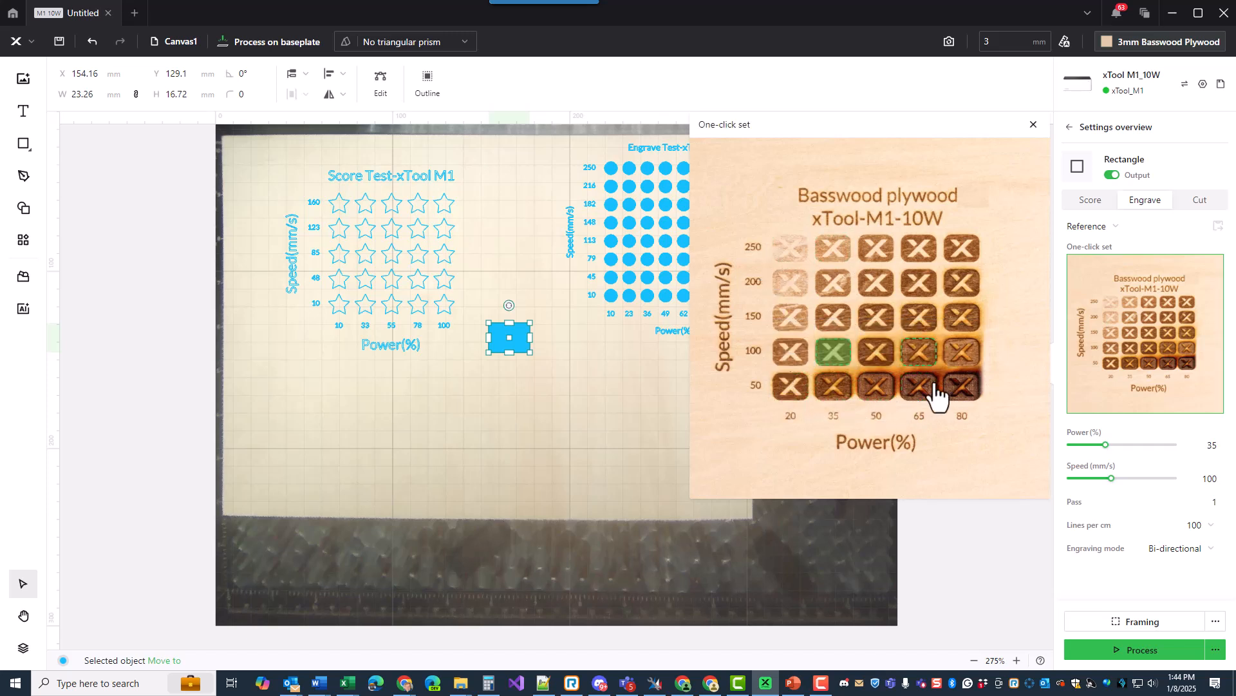
mouse_move(974, 405)
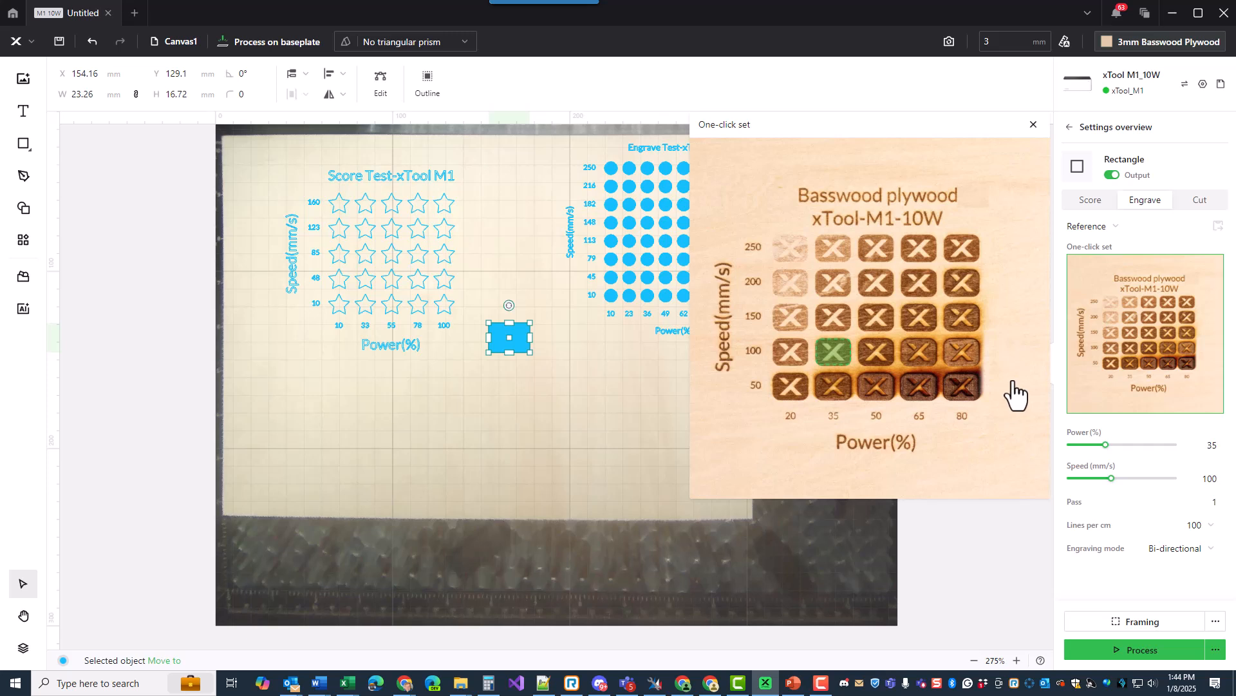
left_click(1034, 126)
Step: Delete the engrave test array and the score test array from the canvas
left_click(407, 219)
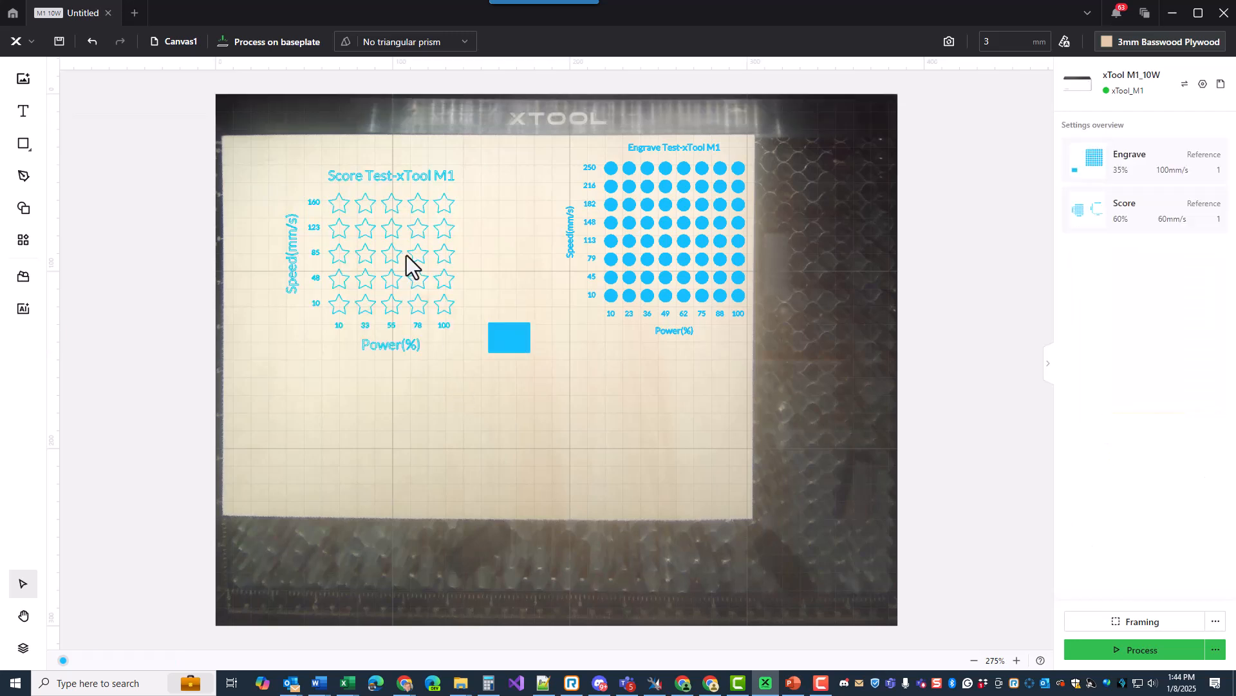
left_click(627, 226)
key("Delete")
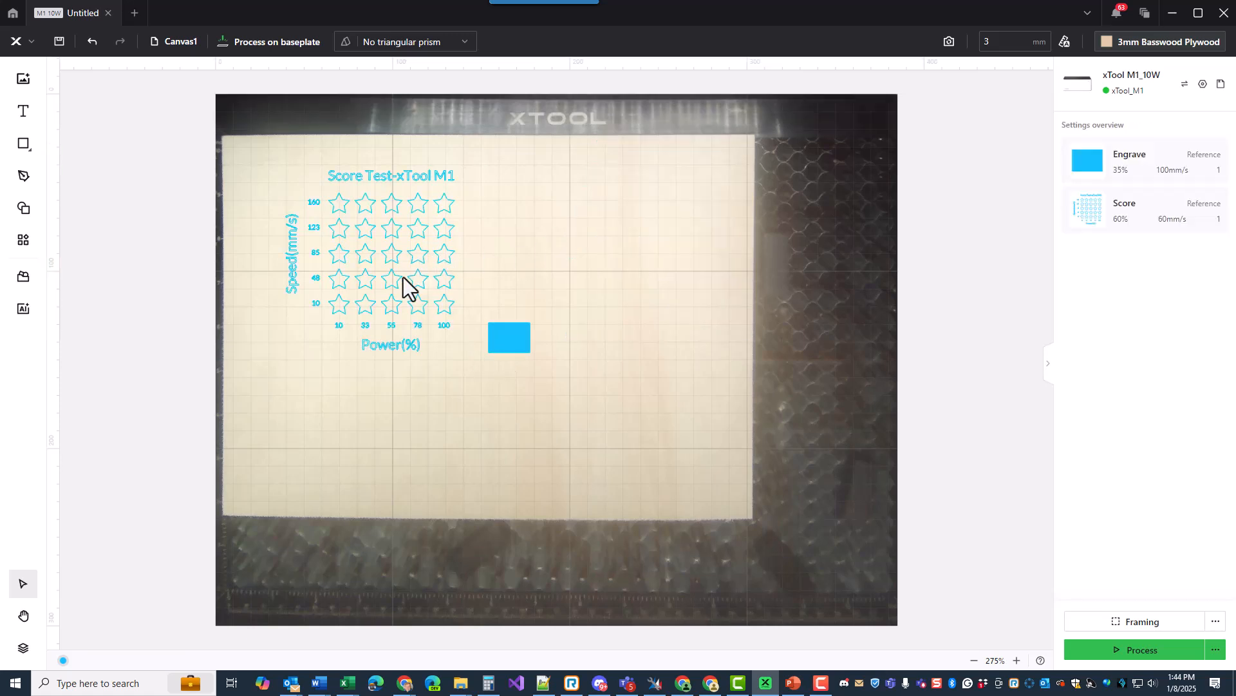
left_click(392, 258)
key("Delete")
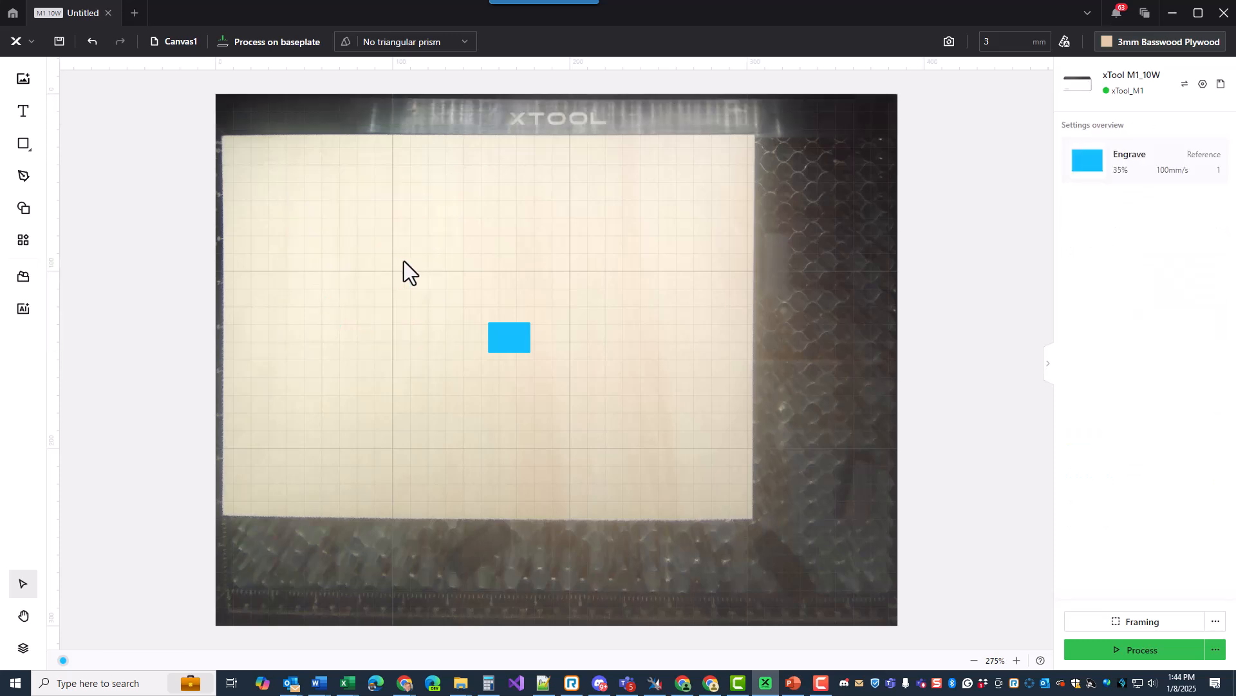
Step: Draw a circle about 8.4 mm across near the plywood sheet's upper-left corner and set it to Engrave
mouse_move(28, 154)
left_click(75, 194)
left_click_drag(255, 187, 270, 194)
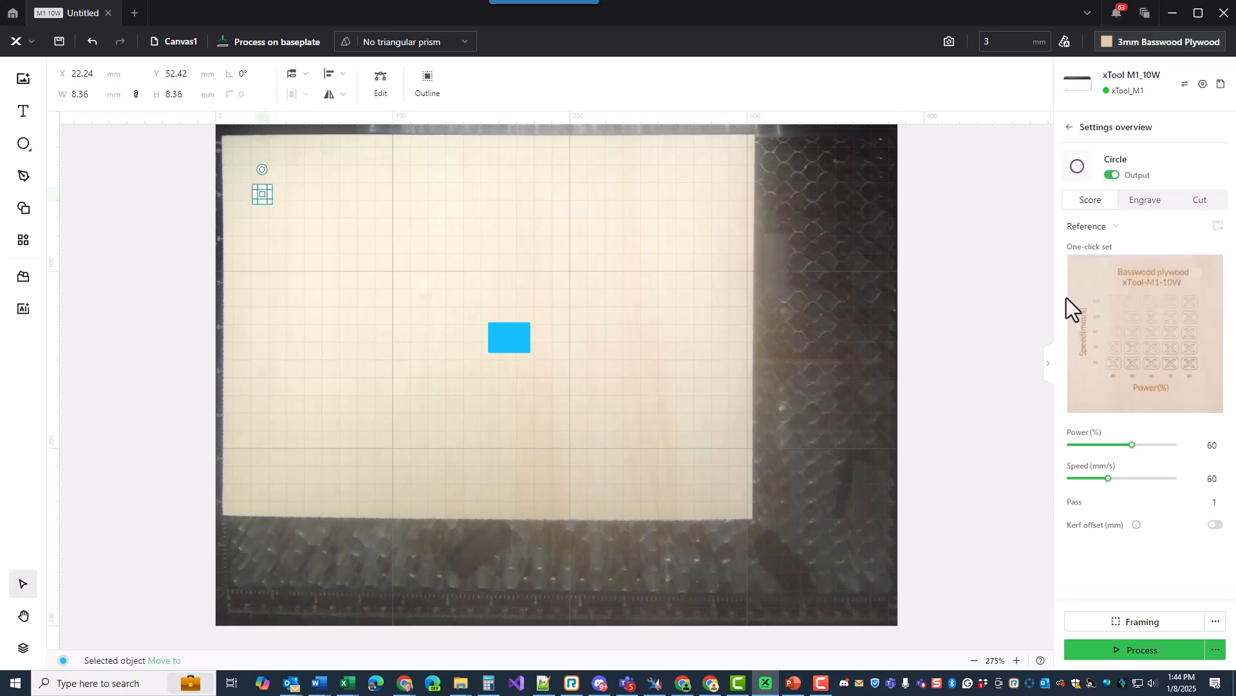
left_click(1134, 203)
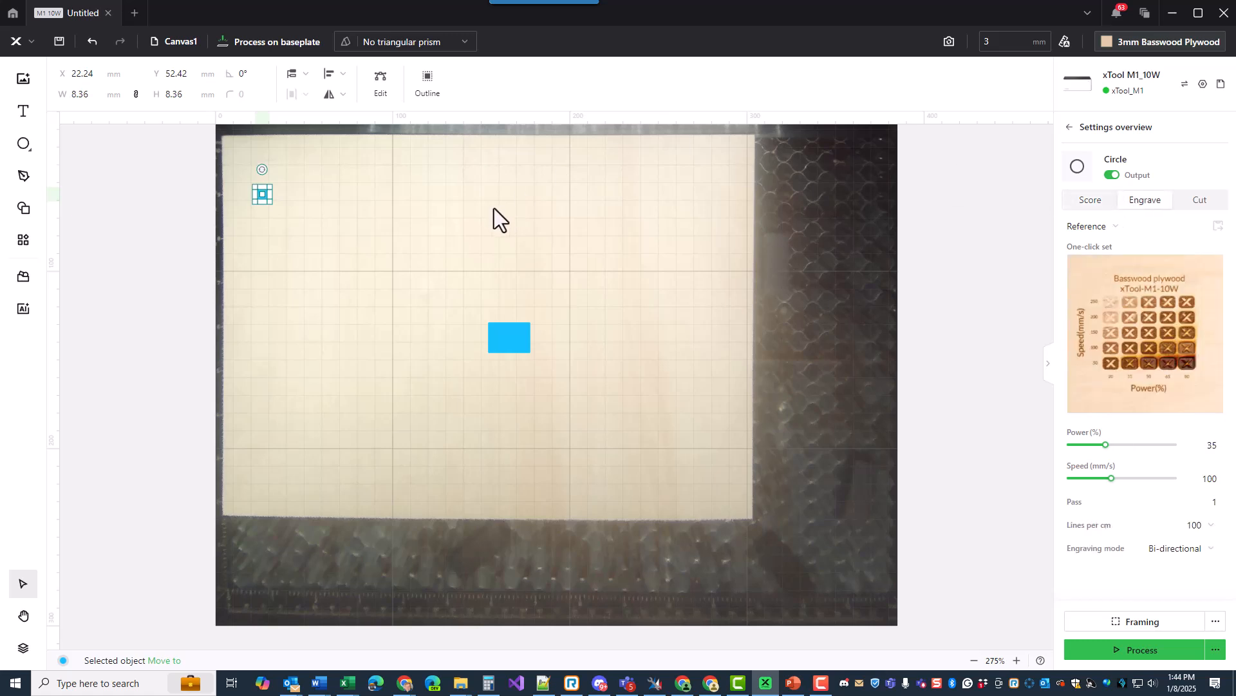
Step: Create a material test array from the circle with maximum power 80%, 8 columns and 8 rows
left_click(23, 242)
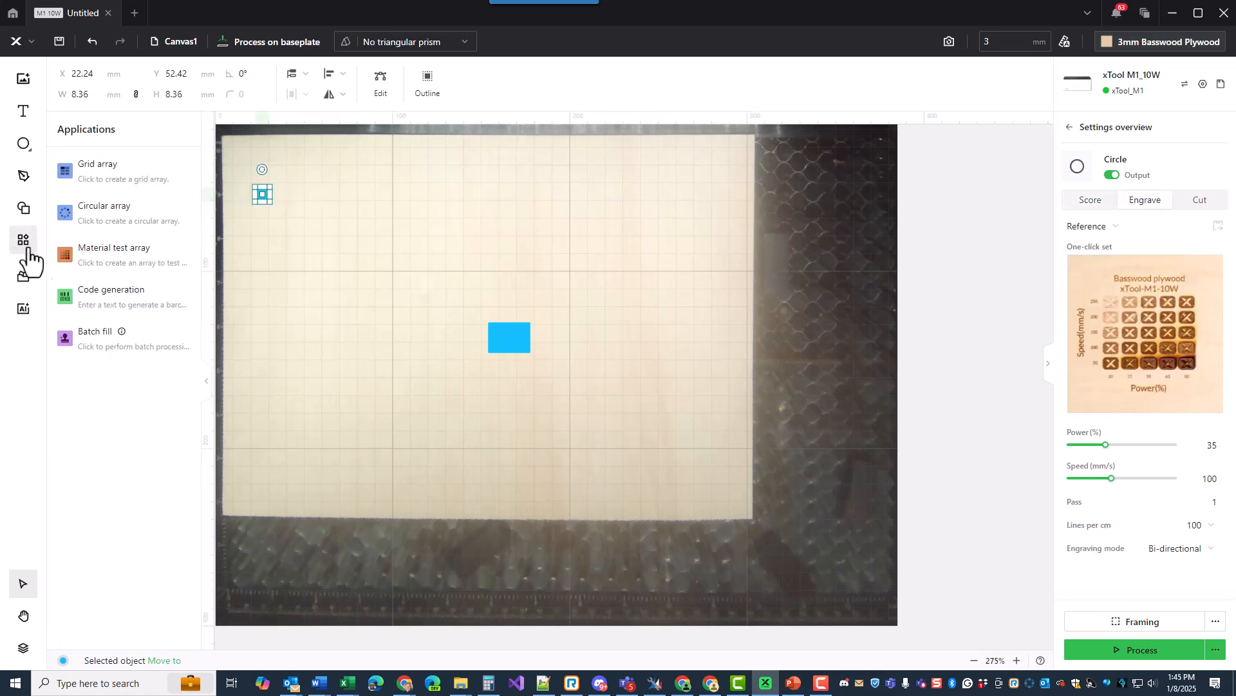
left_click(120, 257)
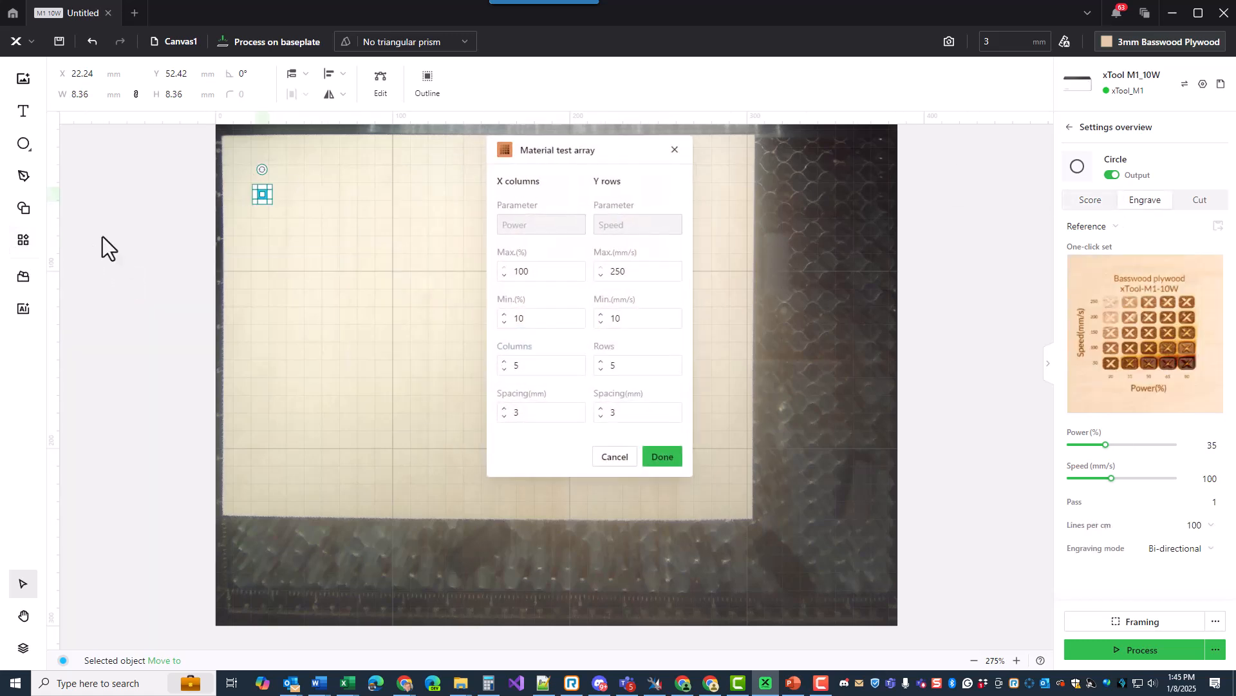
left_click(549, 274)
type("80")
key("Tab")
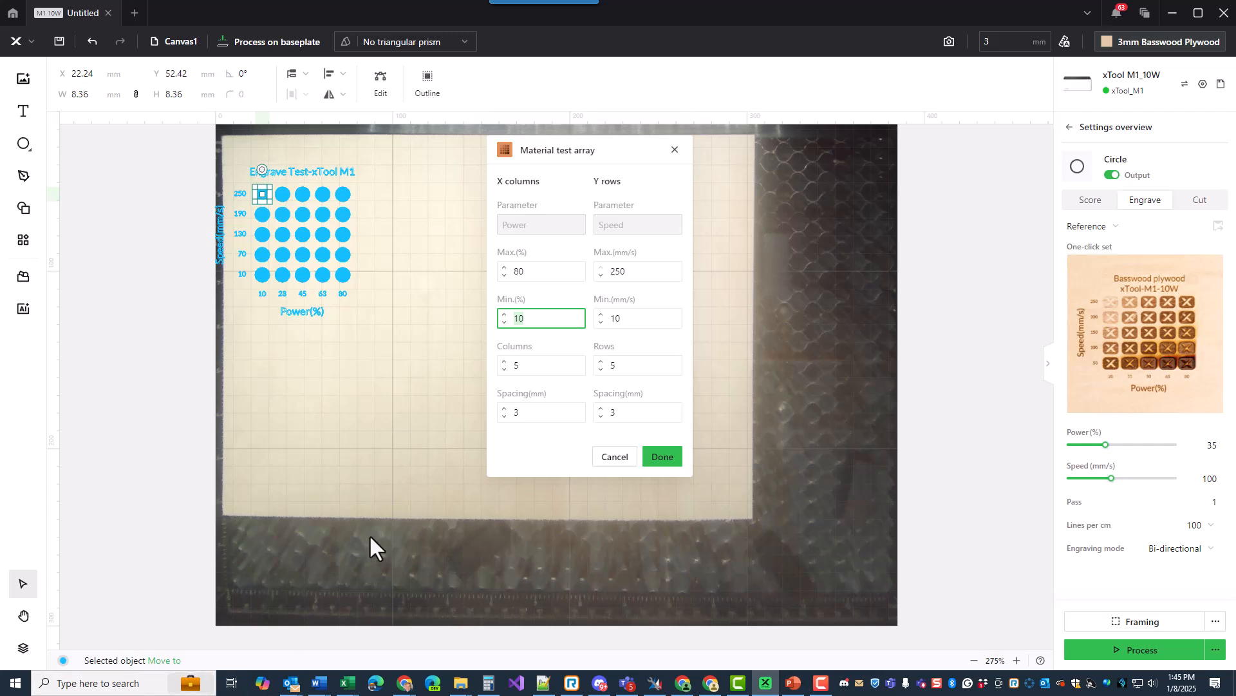
left_click(505, 361)
left_click(504, 362)
left_click(504, 361)
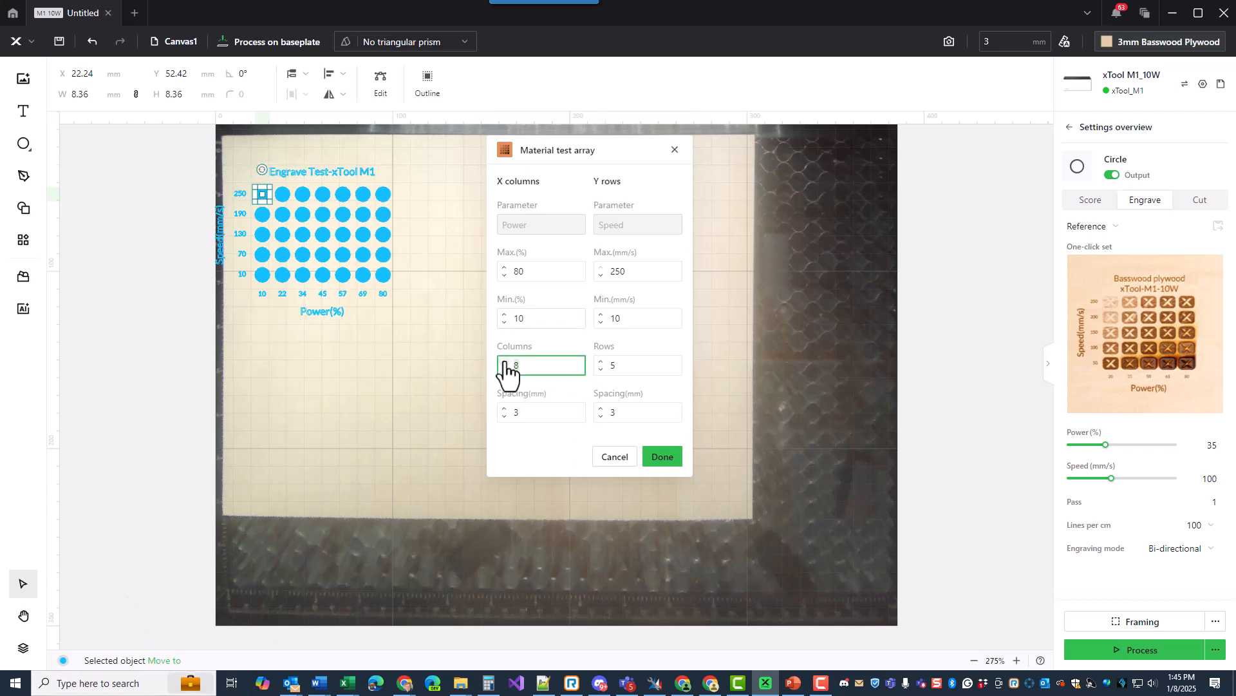
left_click(601, 361)
left_click(601, 361)
left_click(601, 362)
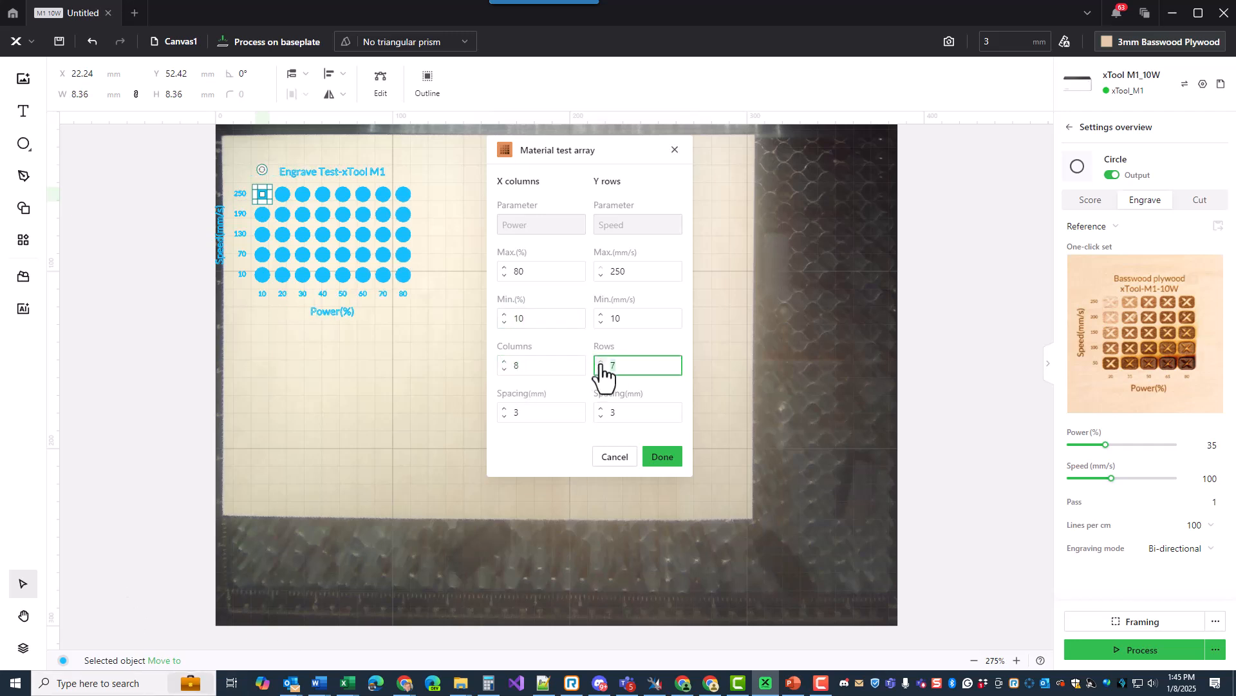
left_click(663, 458)
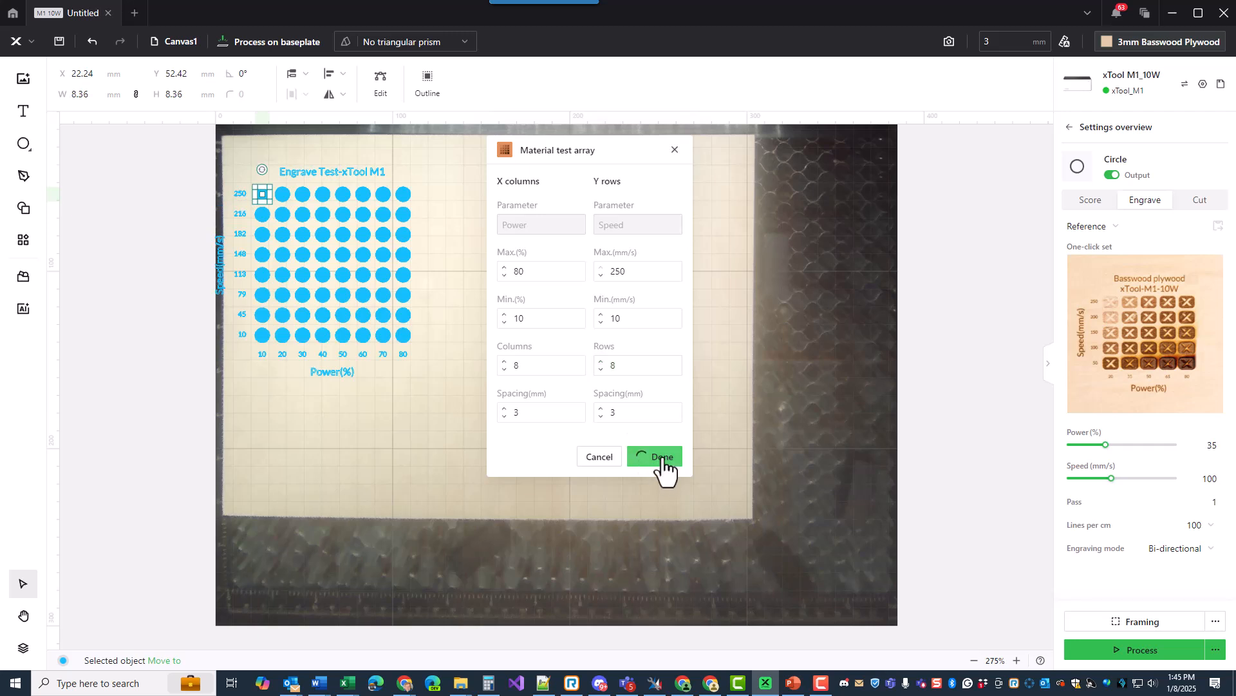
Step: Move the engrave test array to about X 176 mm and Y 36 mm and delete the leftover rectangle
left_click_drag(337, 262, 644, 263)
left_click(493, 342)
key("Delete")
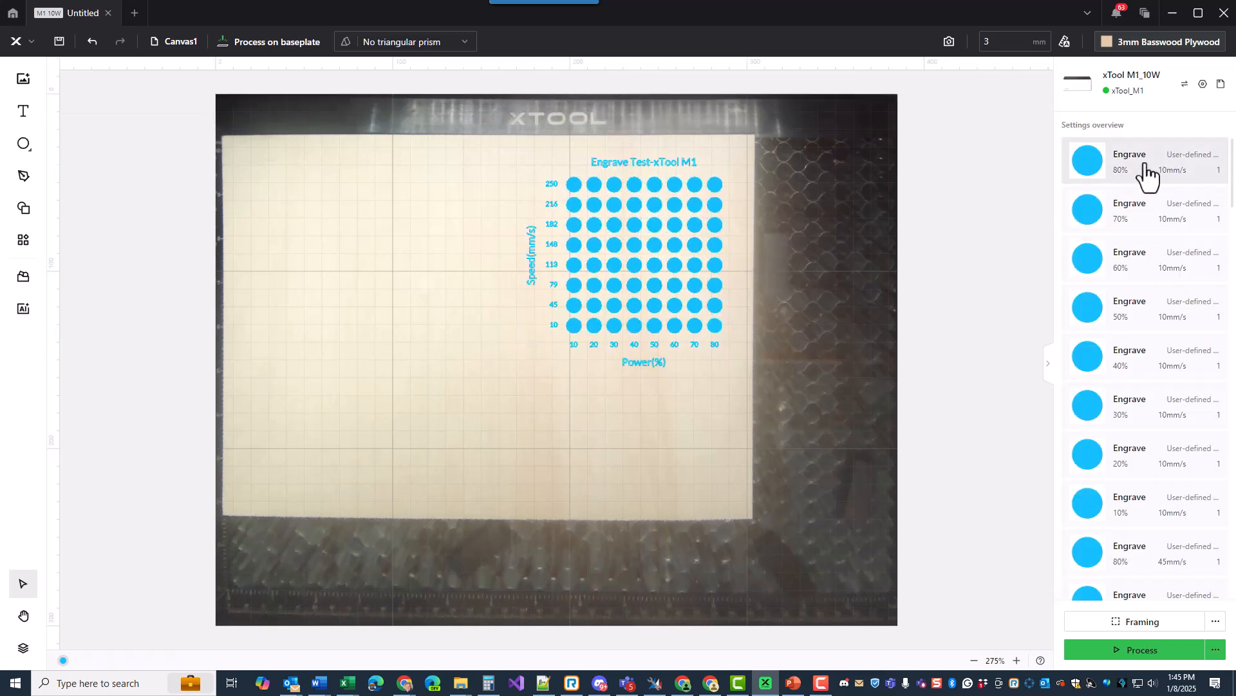
left_click(662, 164)
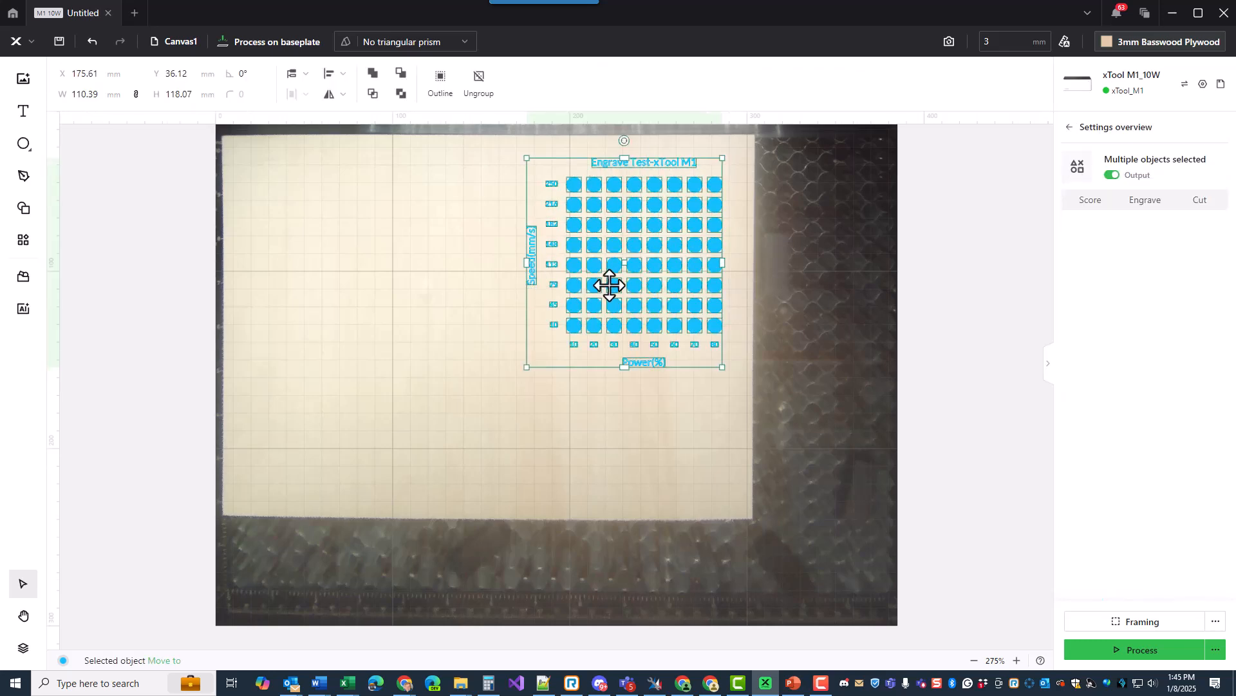
left_click(472, 288)
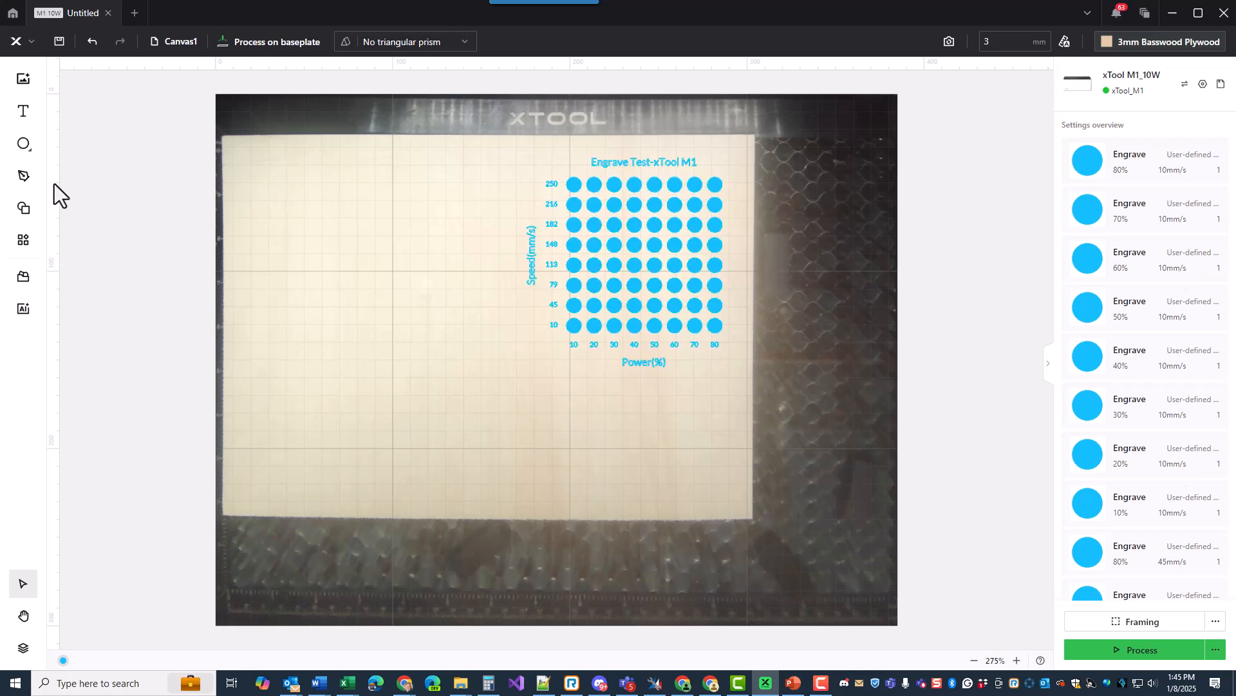
Step: Add a star about 13.3 by 12.7 mm near the plywood sheet's upper-left corner
left_click(24, 147)
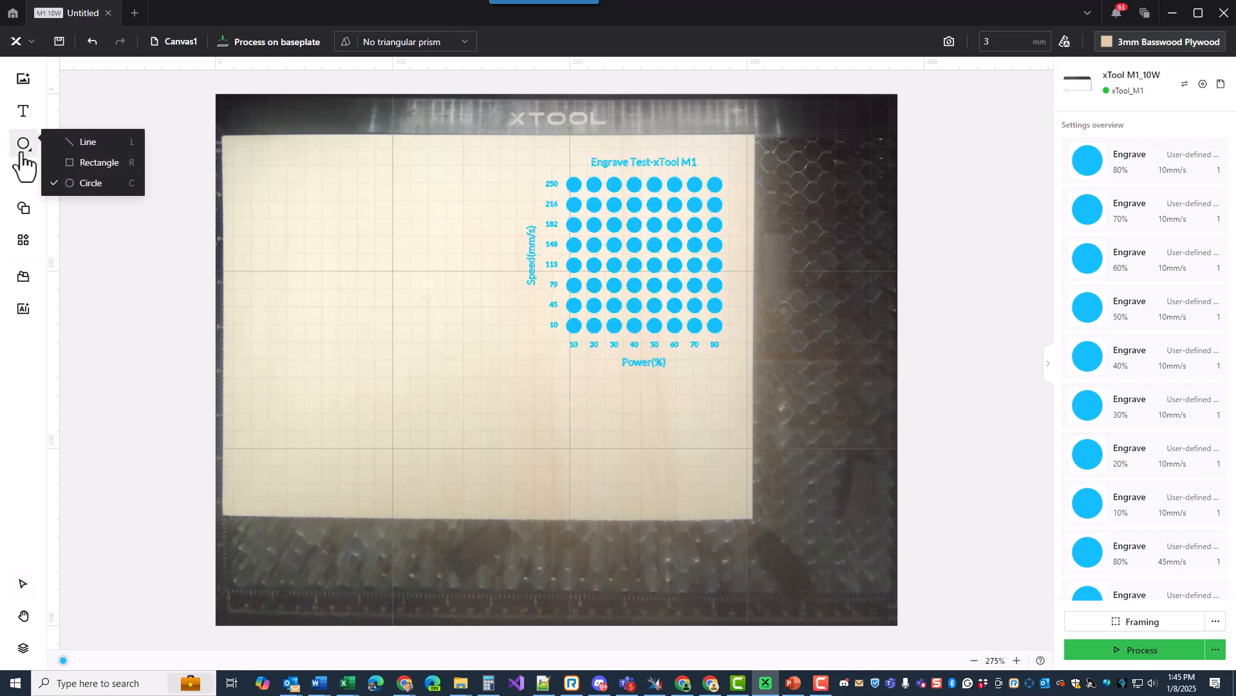
left_click(25, 209)
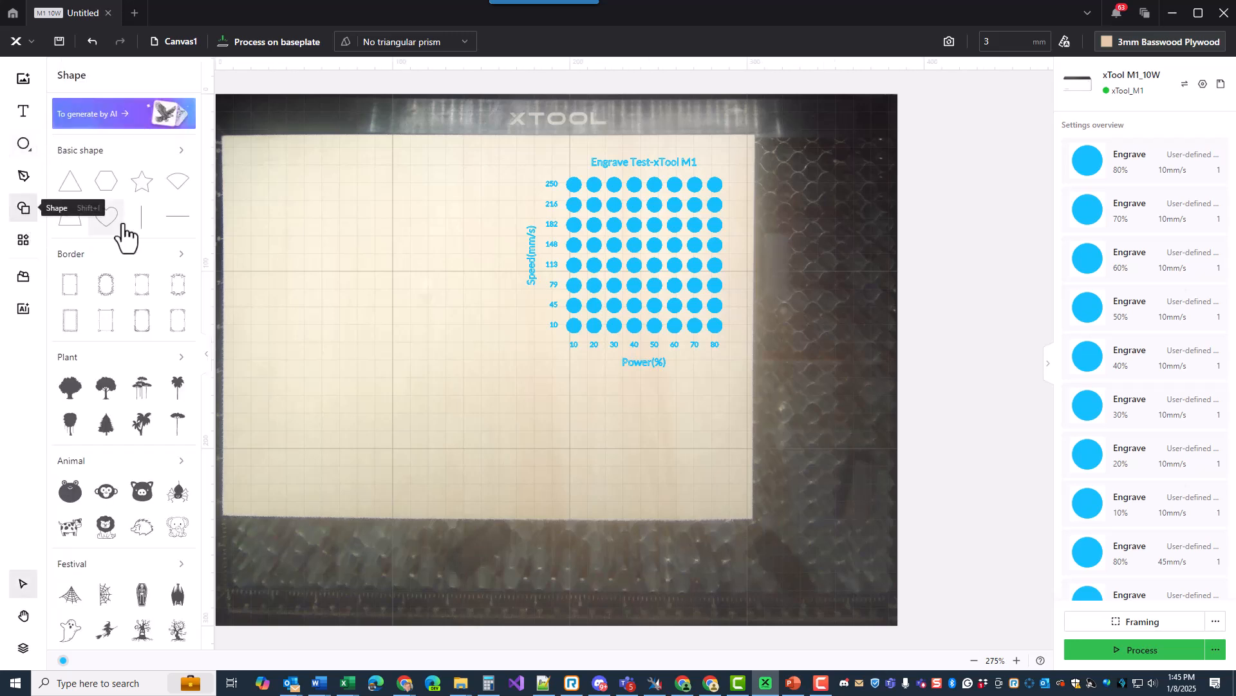
left_click(141, 183)
left_click_drag(559, 175, 305, 204)
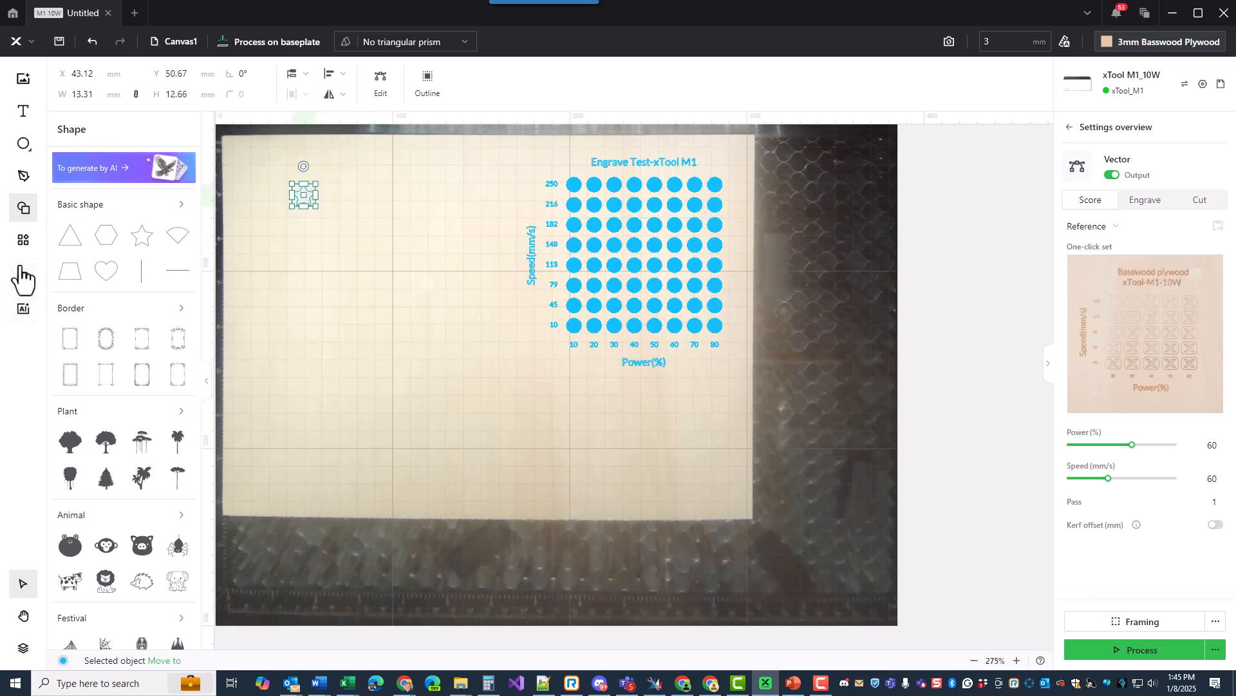
Step: Create a score material test array from the star with maximum power 80%, 5 columns and 5 rows
left_click(24, 242)
left_click(139, 256)
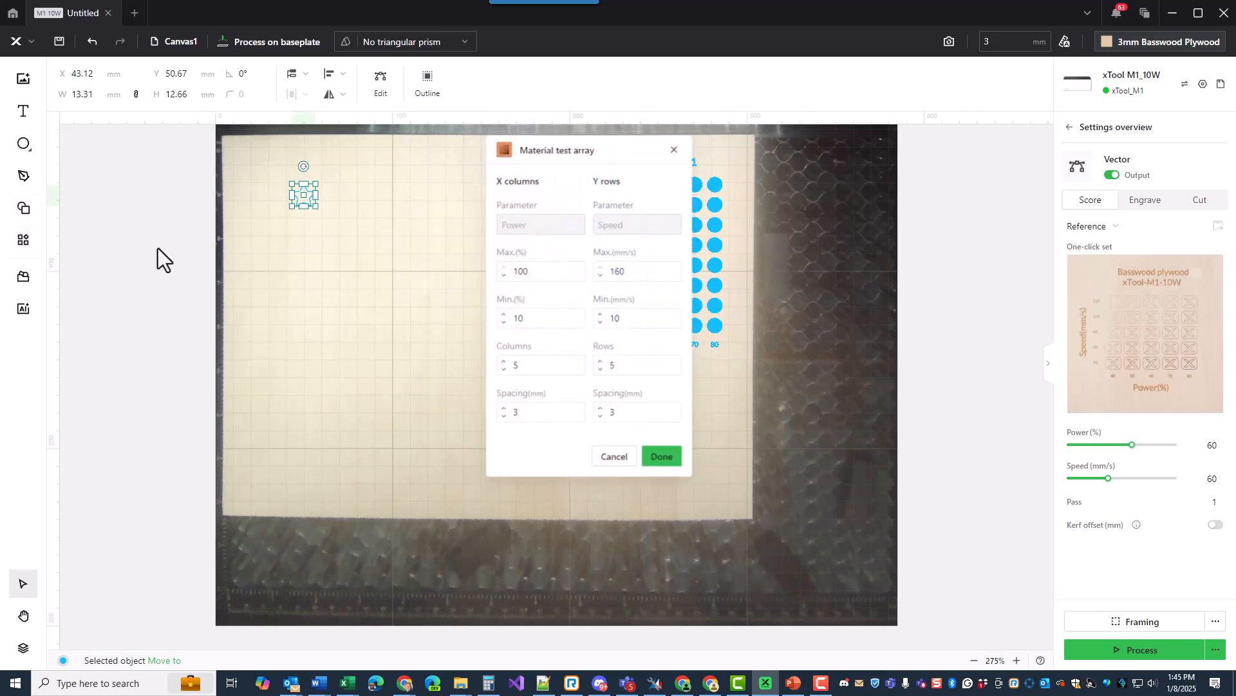
double_click(524, 271)
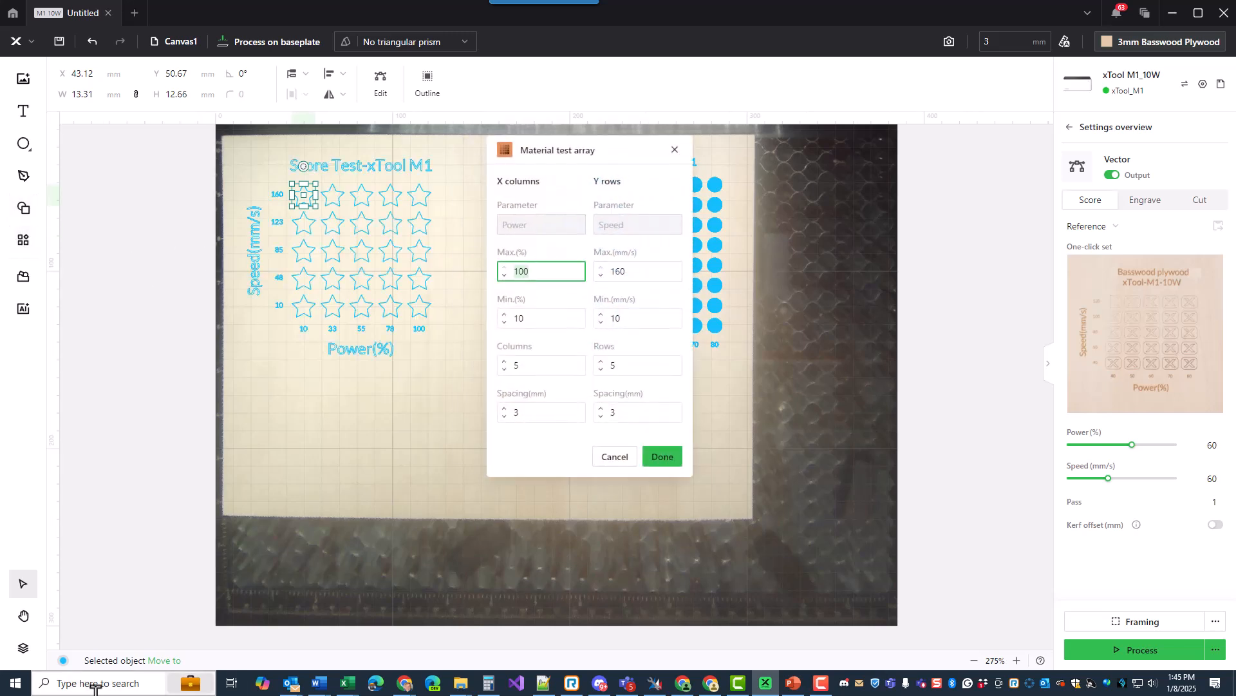
key("Tab")
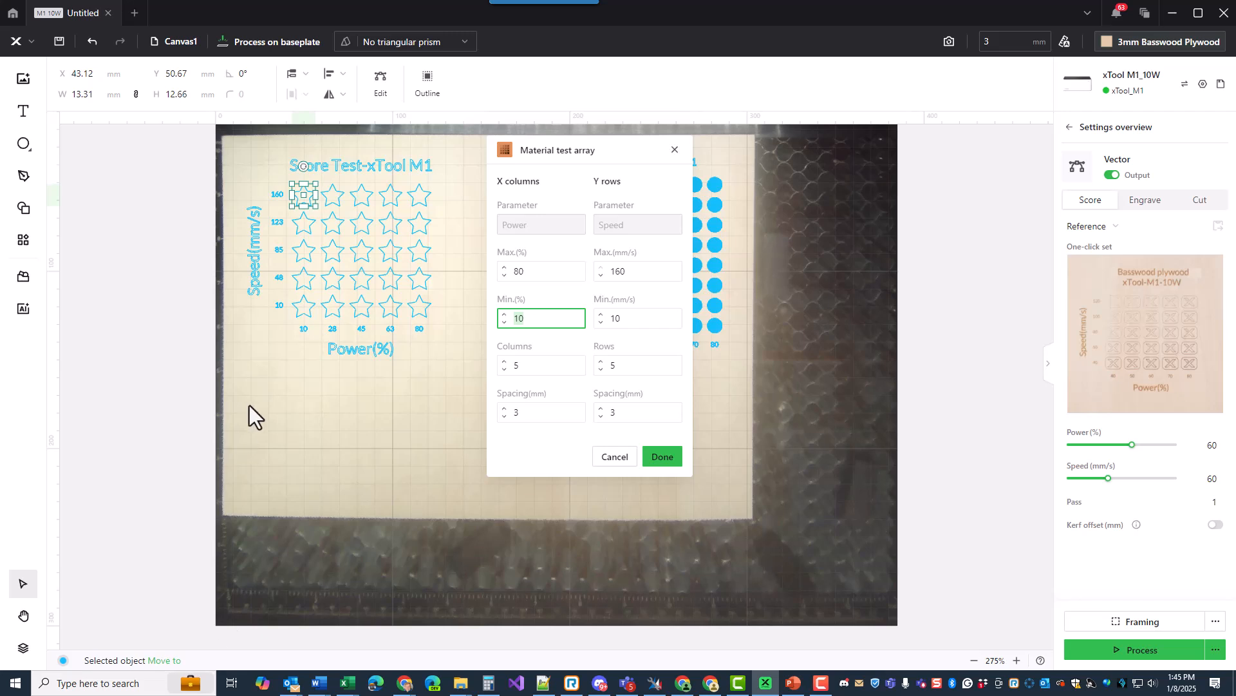
left_click(662, 460)
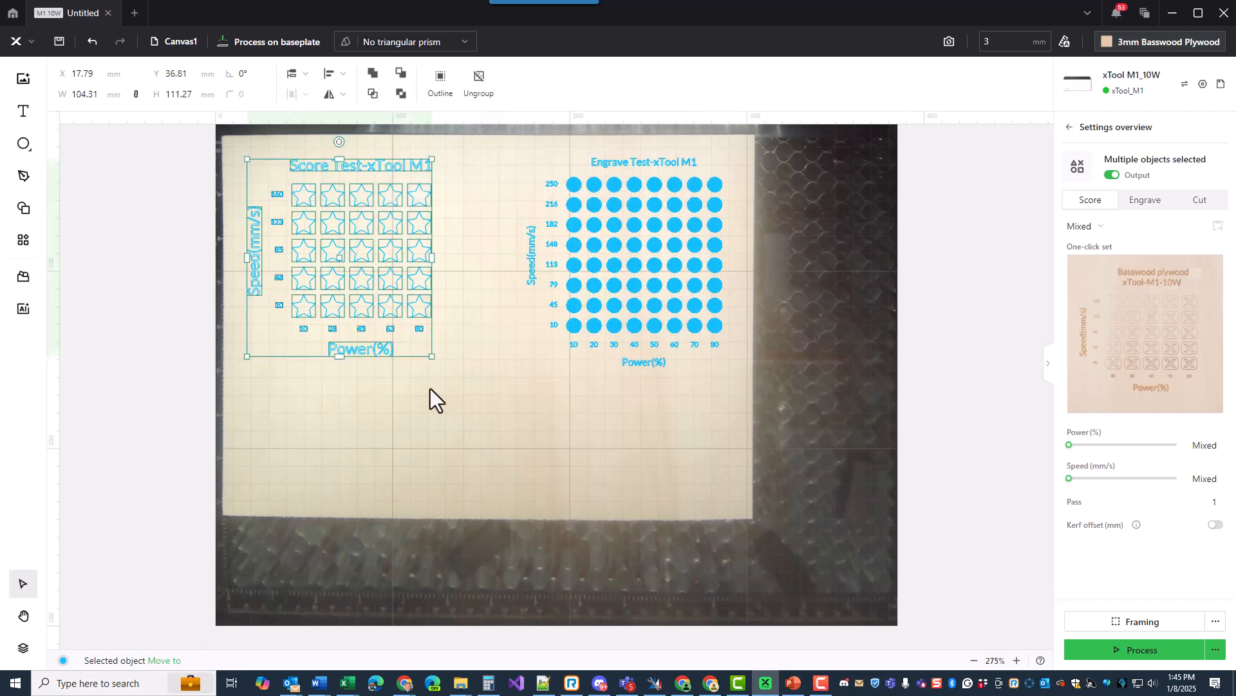
Step: Recolor the star test array red, set its processing type to Cut, and deselect it
right_click(403, 307)
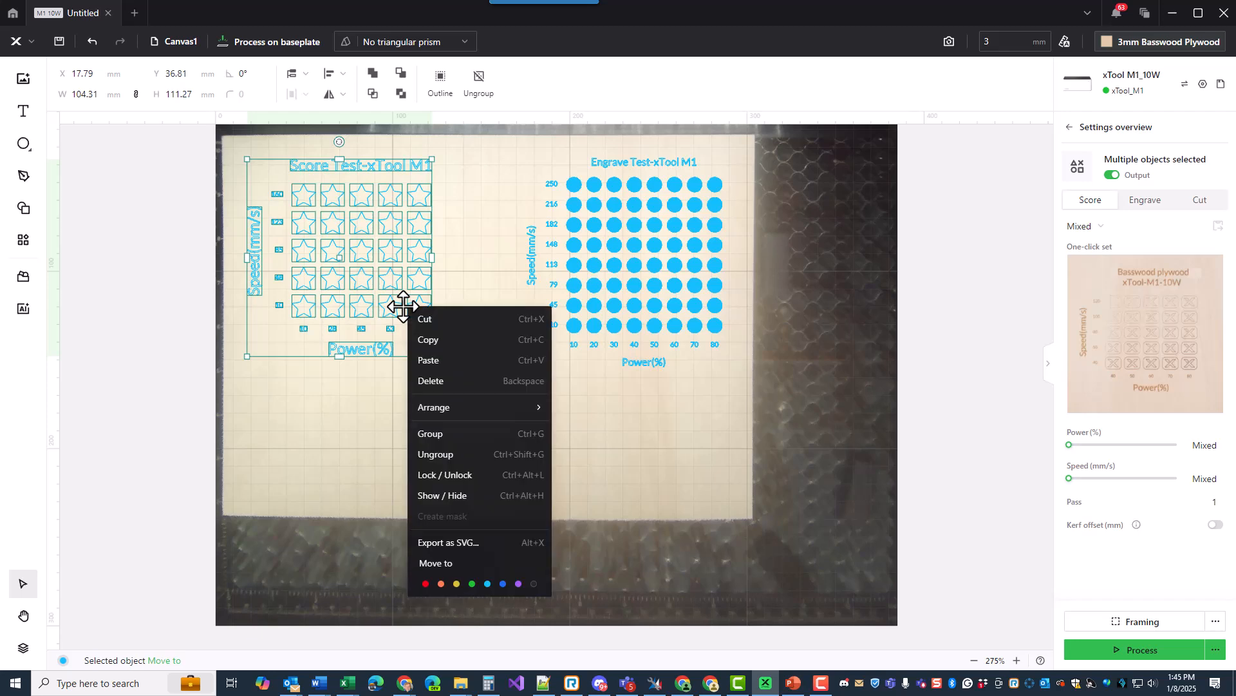
left_click(424, 585)
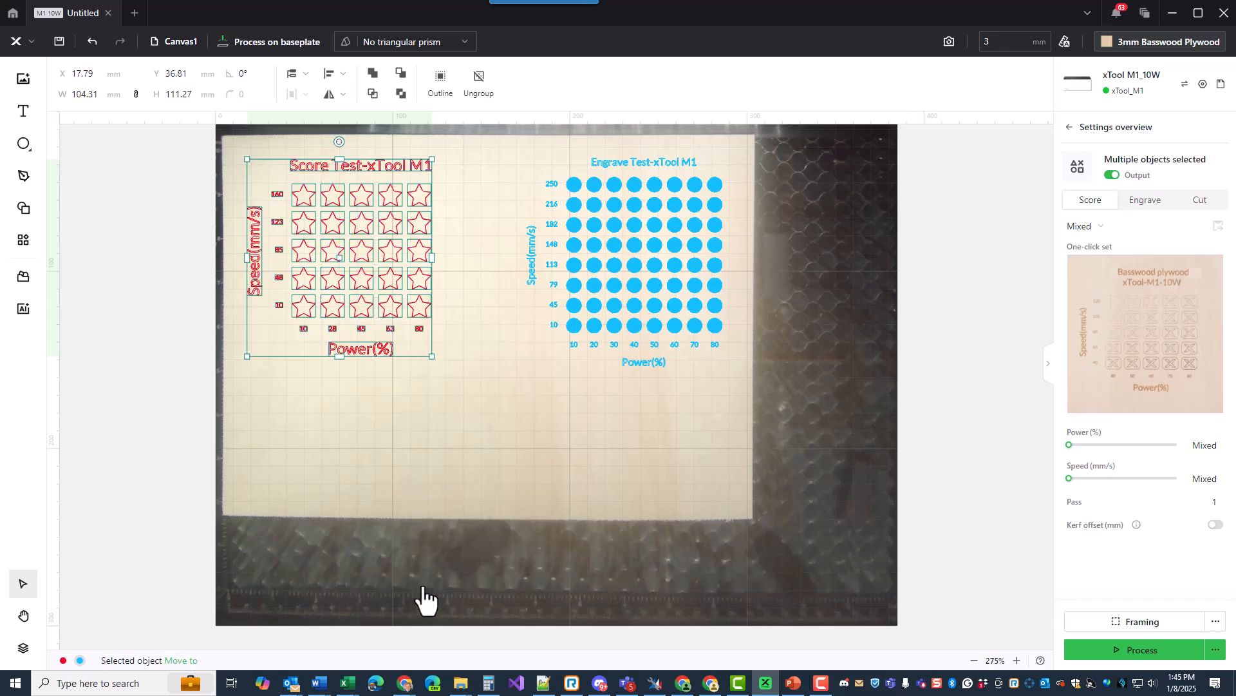
left_click(1202, 205)
left_click(365, 400)
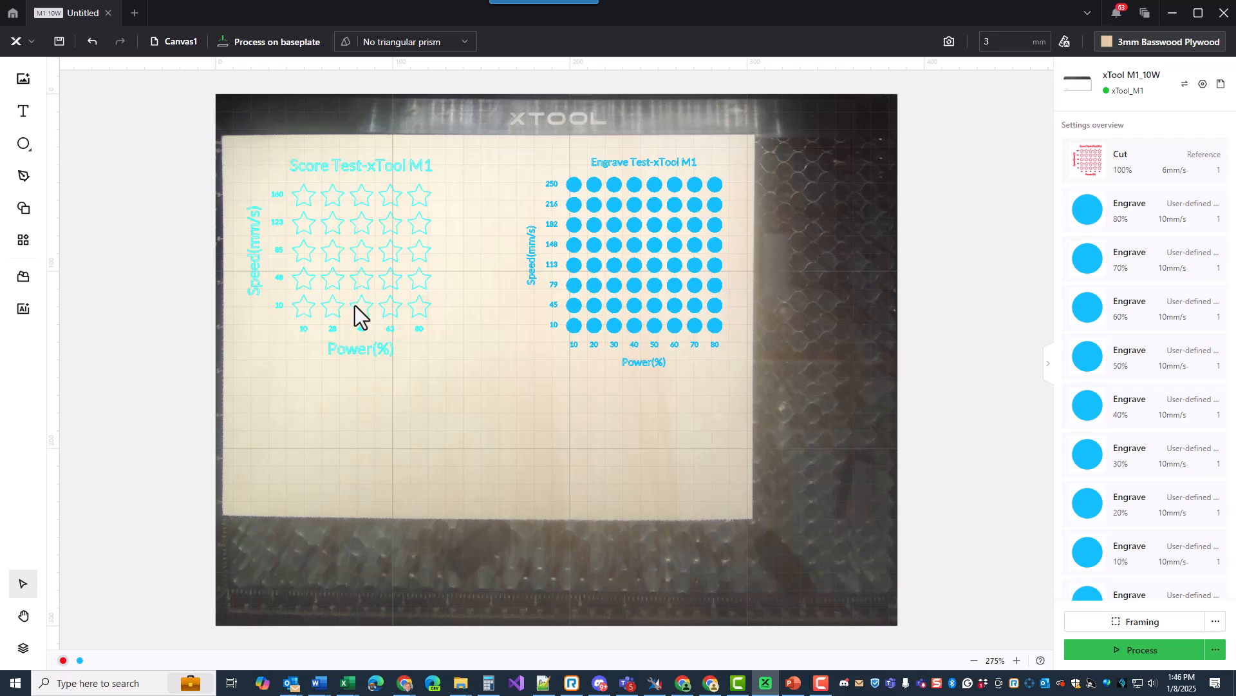
Step: Switch the star score test array's processing type back to Score and delete the whole array
left_click(360, 315)
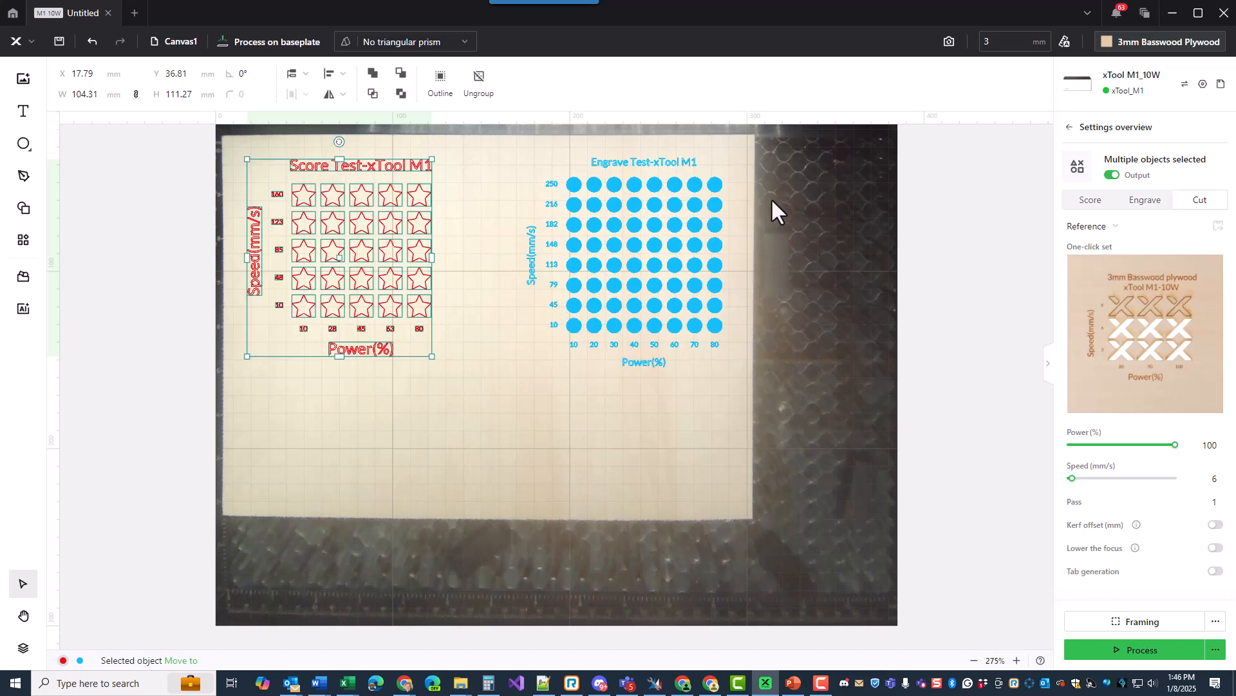
left_click(1088, 205)
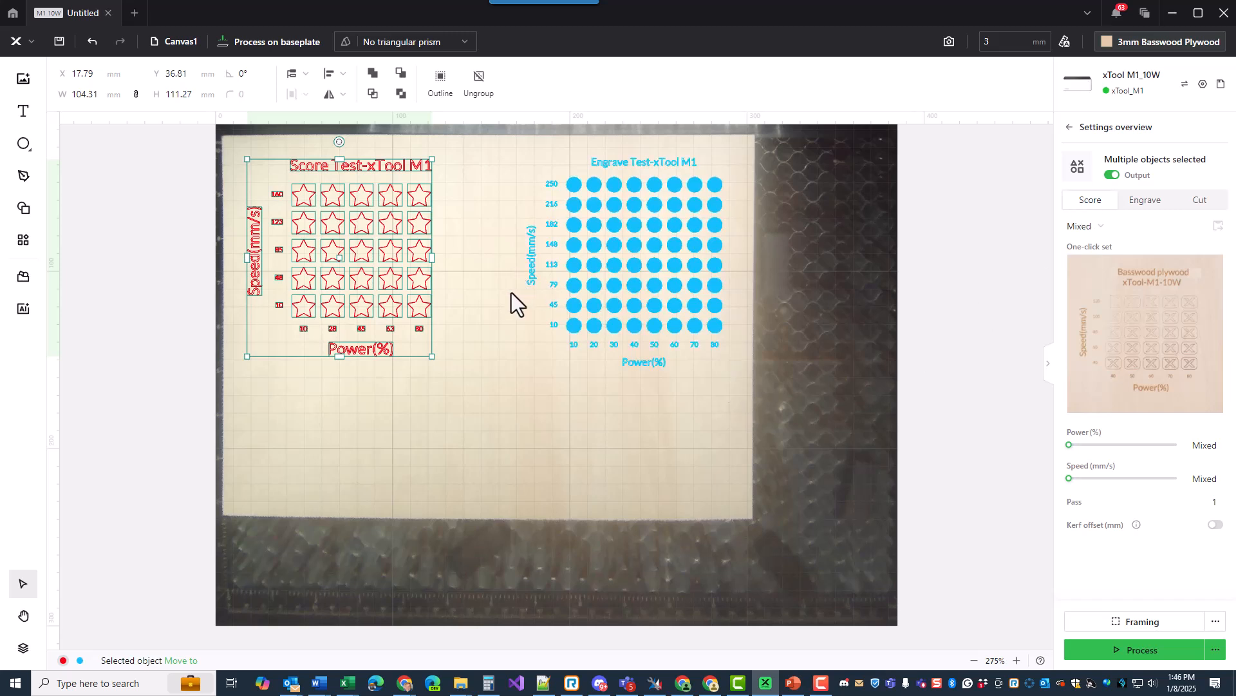
key("Delete")
Step: Add a star about 11.8 by 11.2 mm near the plywood sheet's upper-left corner and set its processing type to Cut
mouse_move(28, 151)
left_click(118, 183)
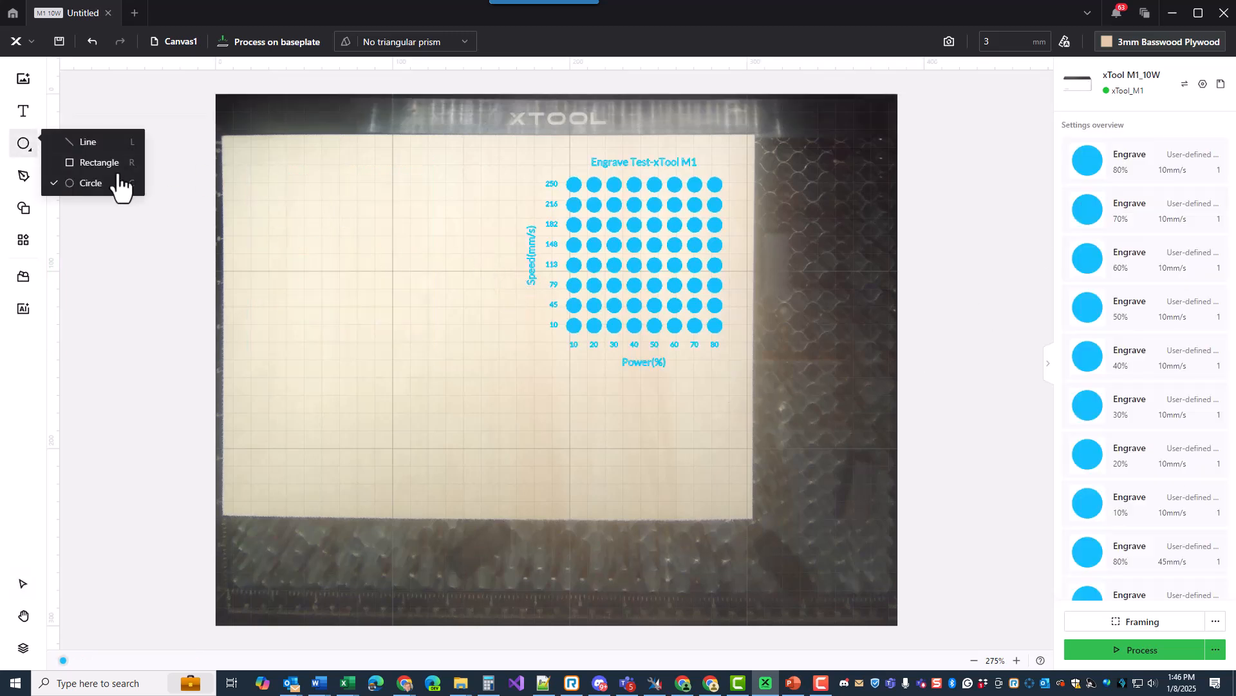
left_click(23, 208)
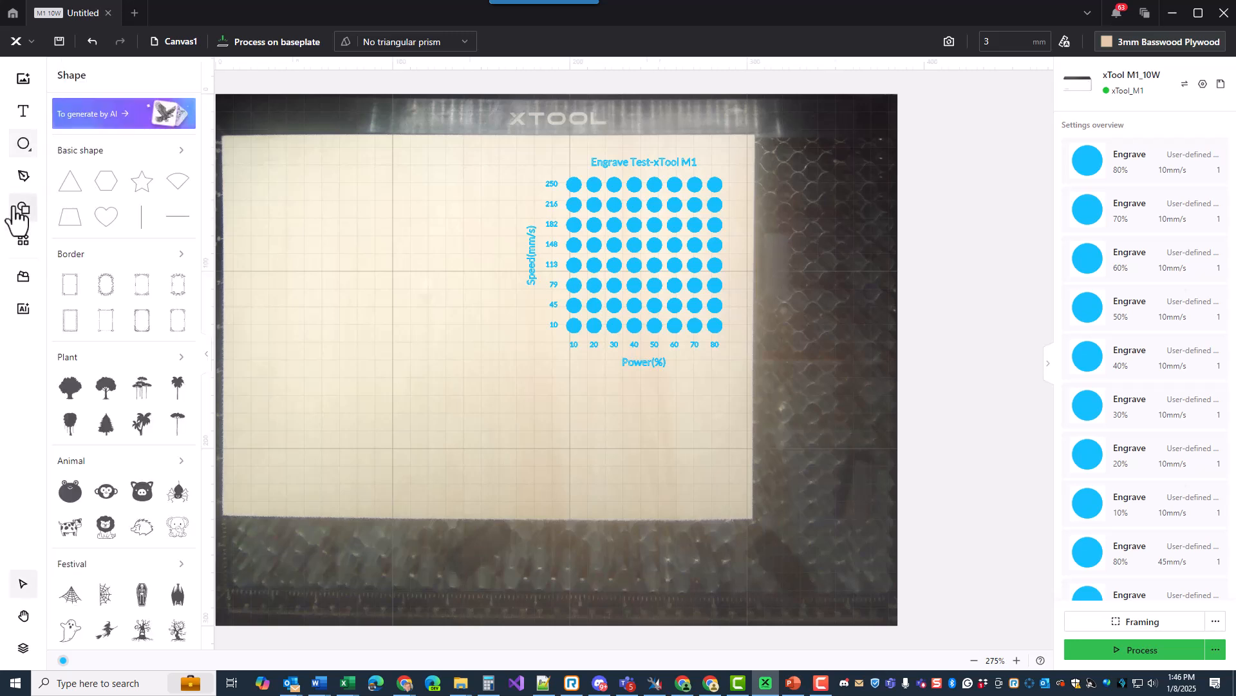
left_click(141, 181)
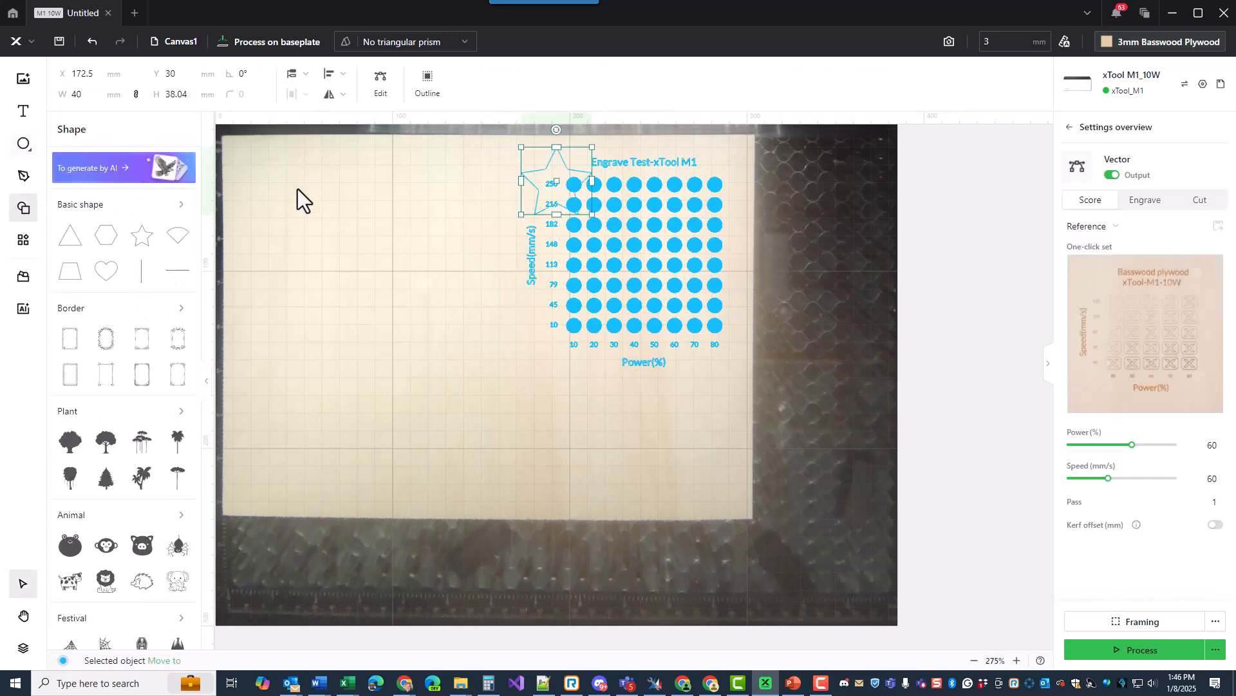
left_click_drag(535, 171, 281, 209)
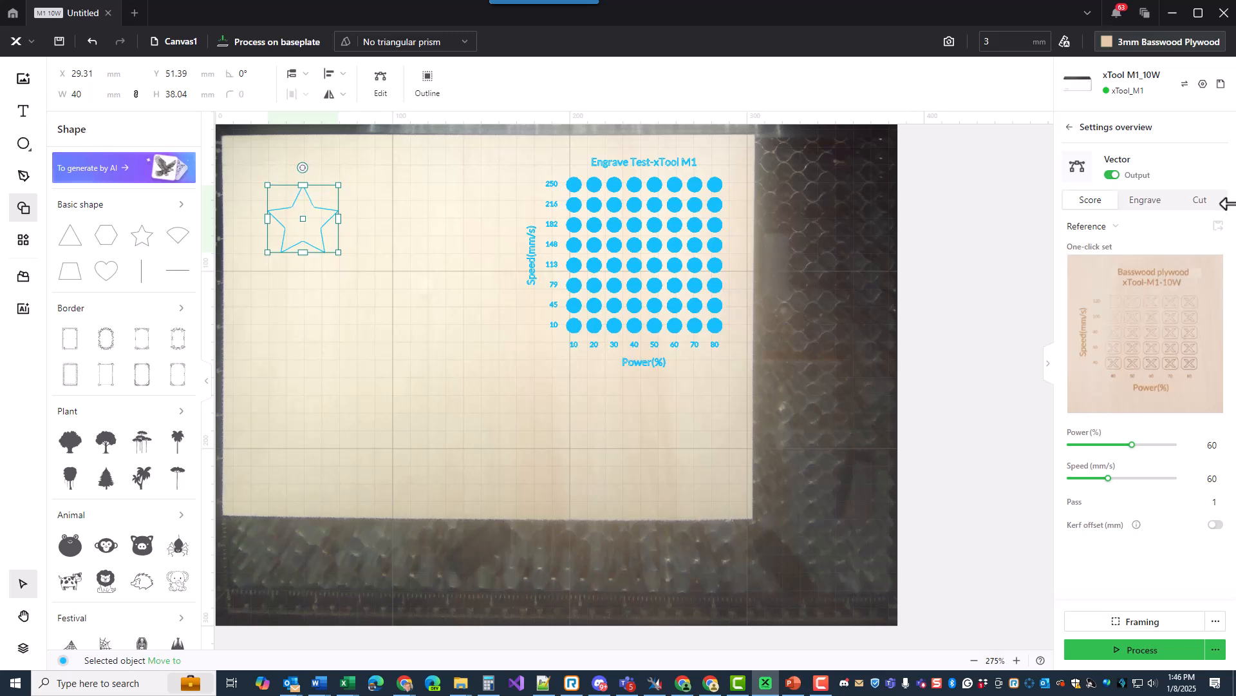
left_click(1199, 205)
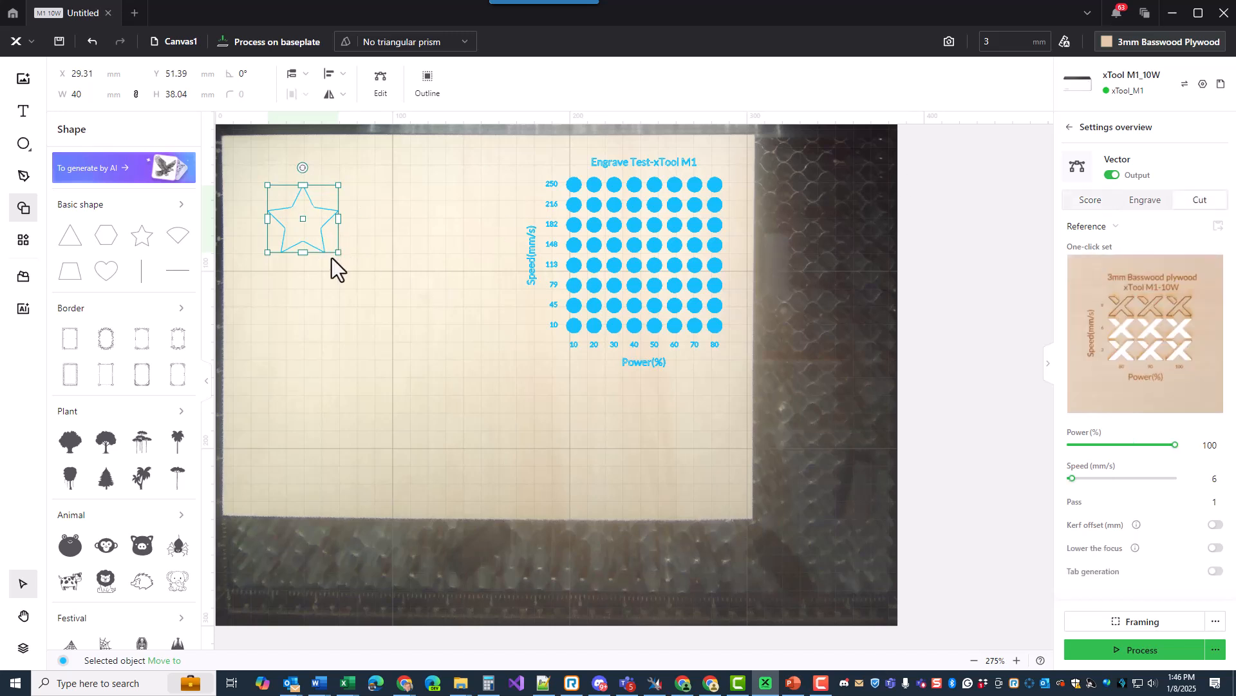
left_click_drag(338, 251, 278, 200)
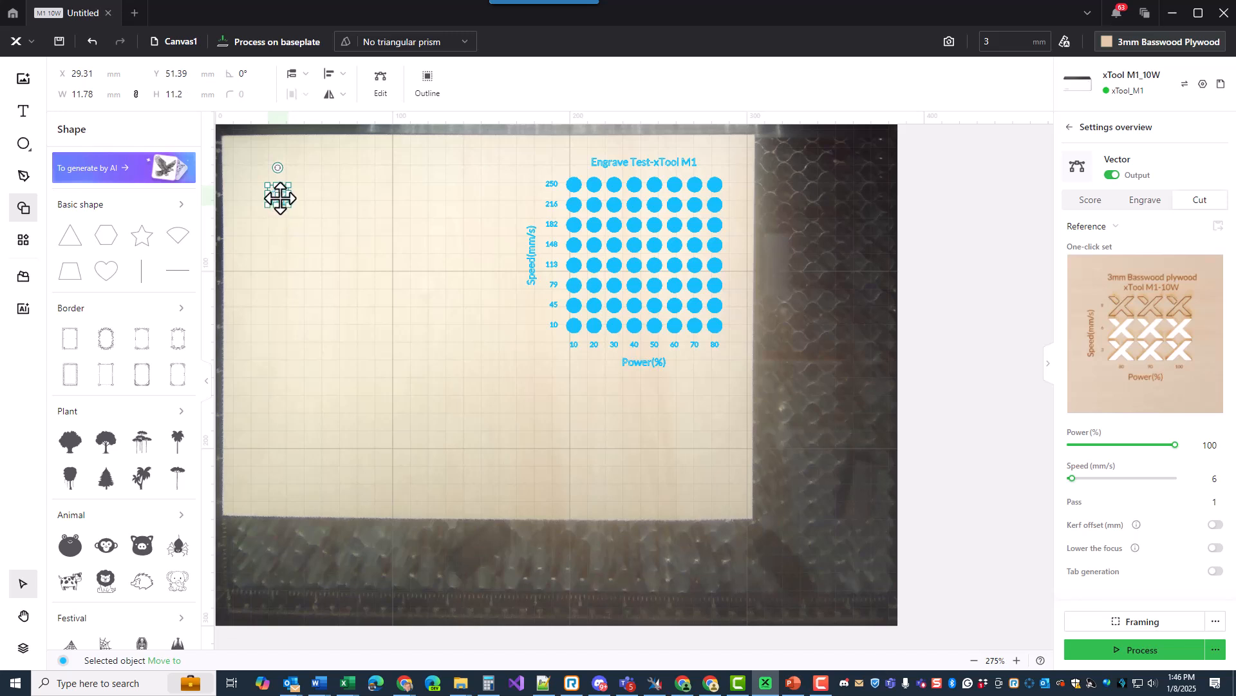
Step: Create a cut material test array from the star with maximum power 80%, 7 columns and 7 rows
left_click(24, 239)
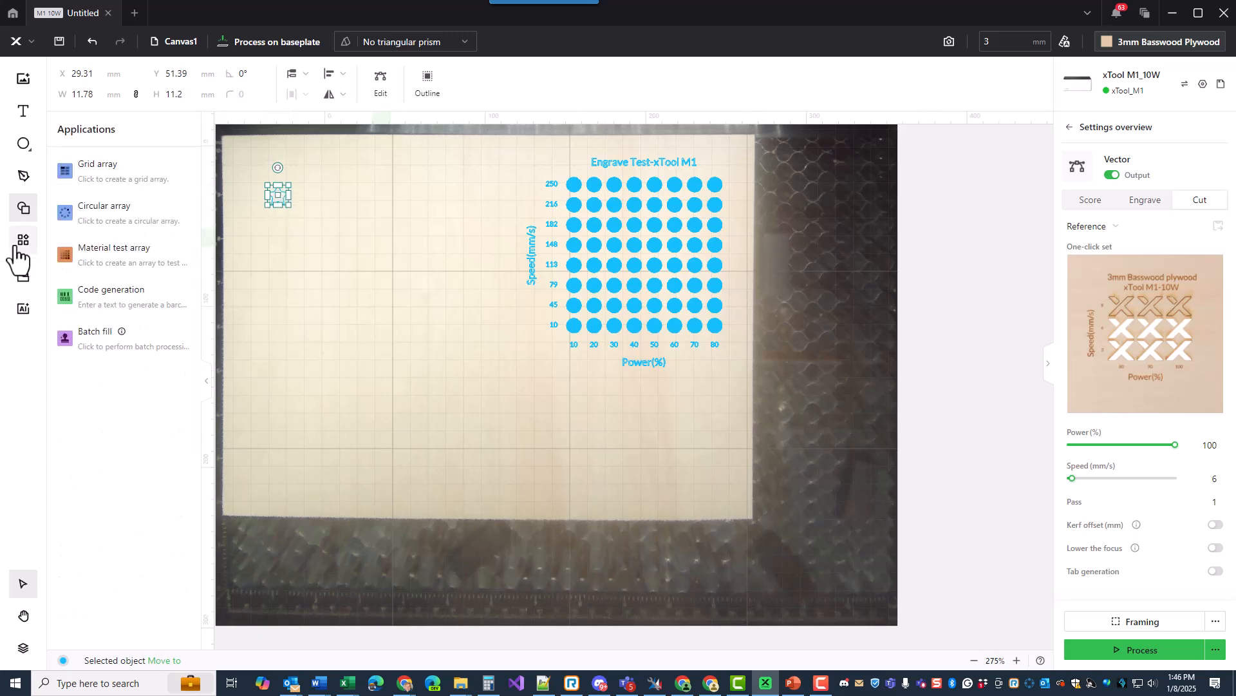
left_click(116, 270)
left_click(533, 272)
type("80")
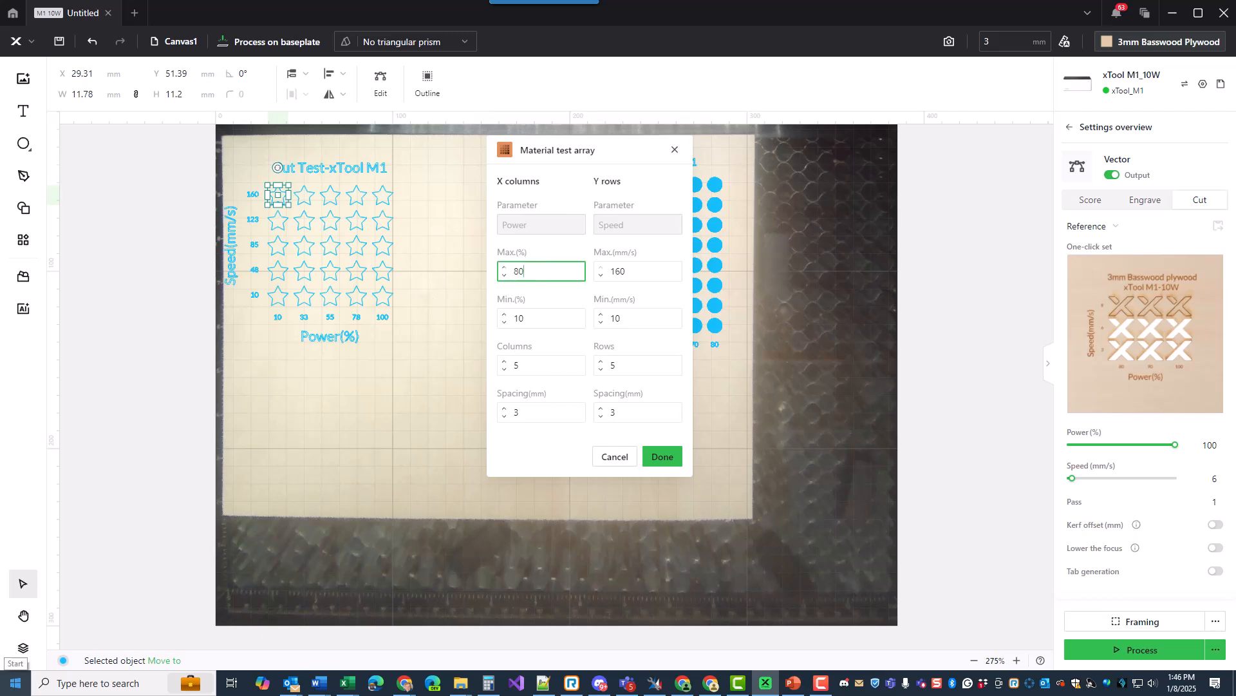
key("Tab")
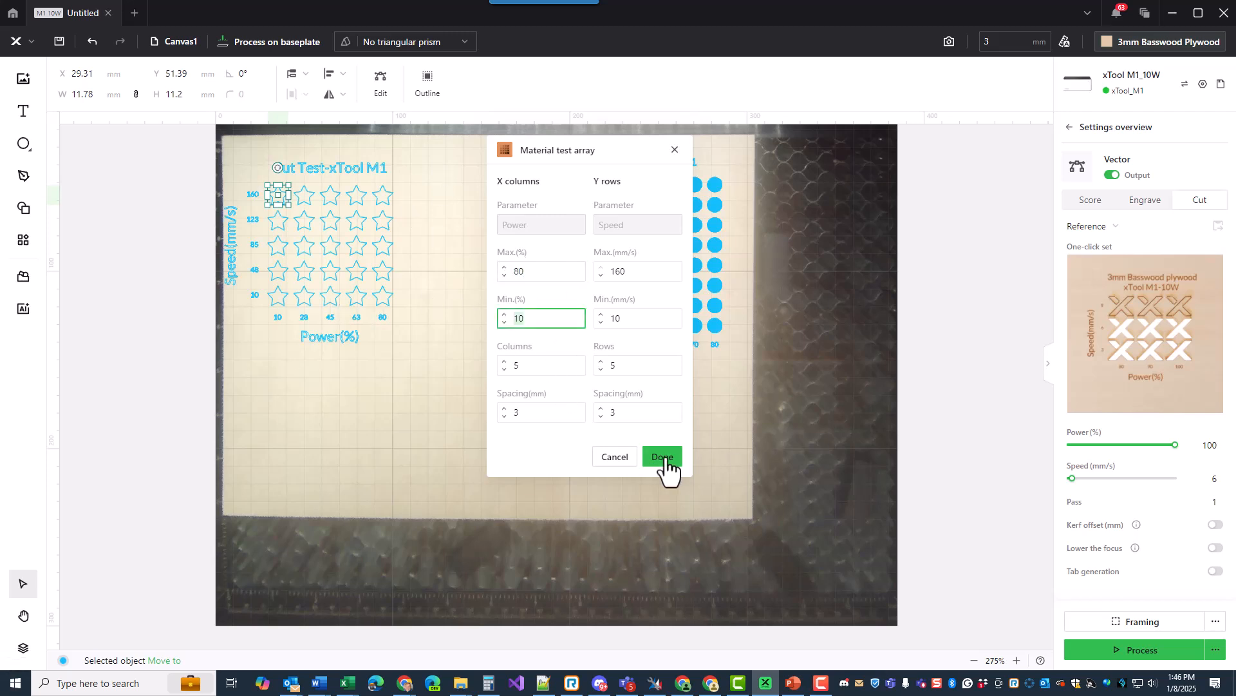
left_click(504, 362)
left_click(505, 362)
left_click(602, 362)
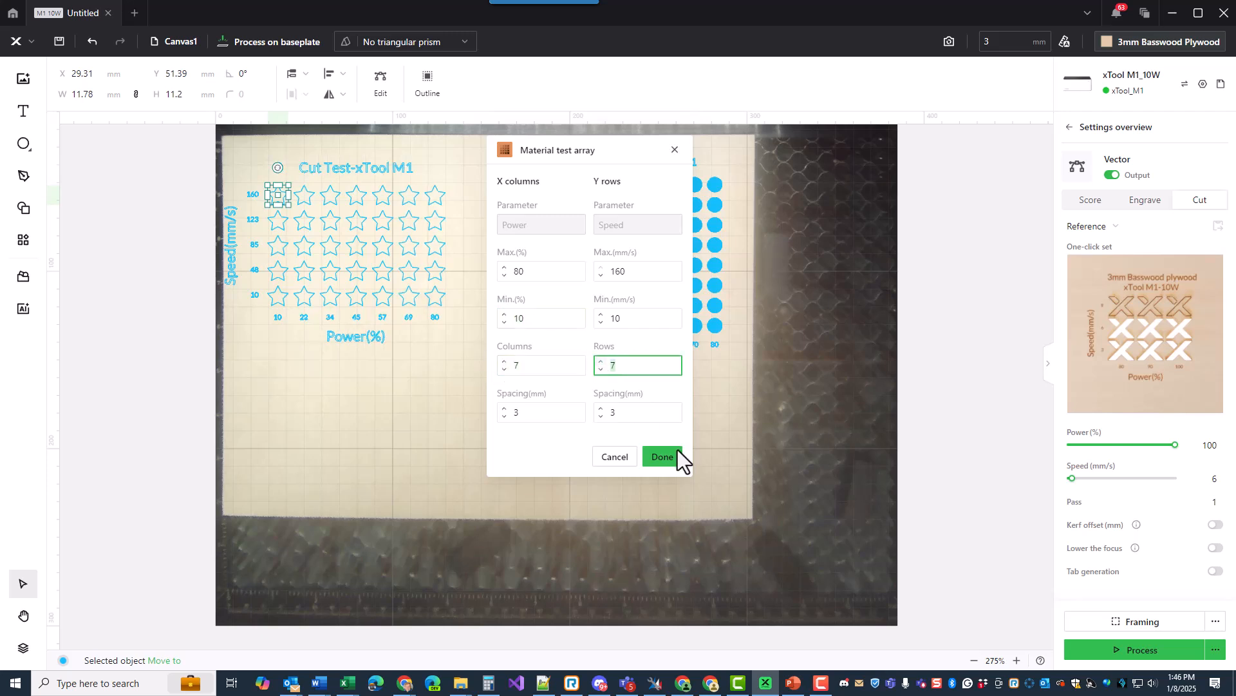
left_click(662, 457)
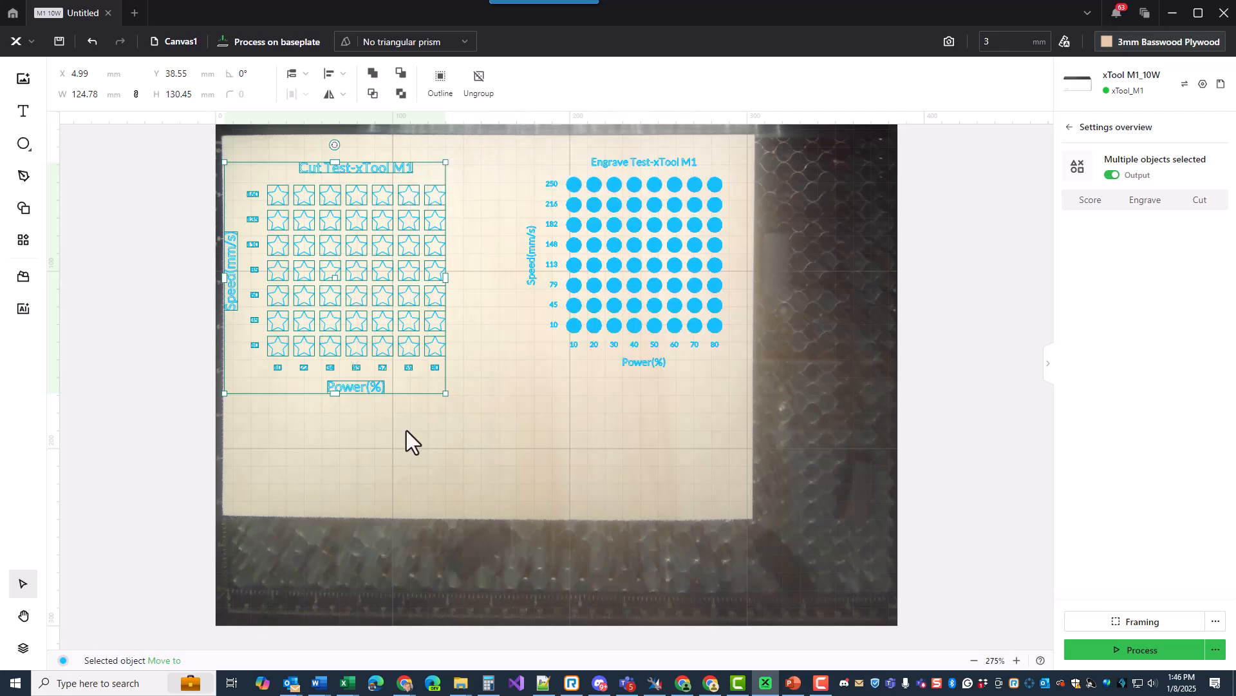
Step: Recolor the whole cut test array red and deselect it
right_click(318, 312)
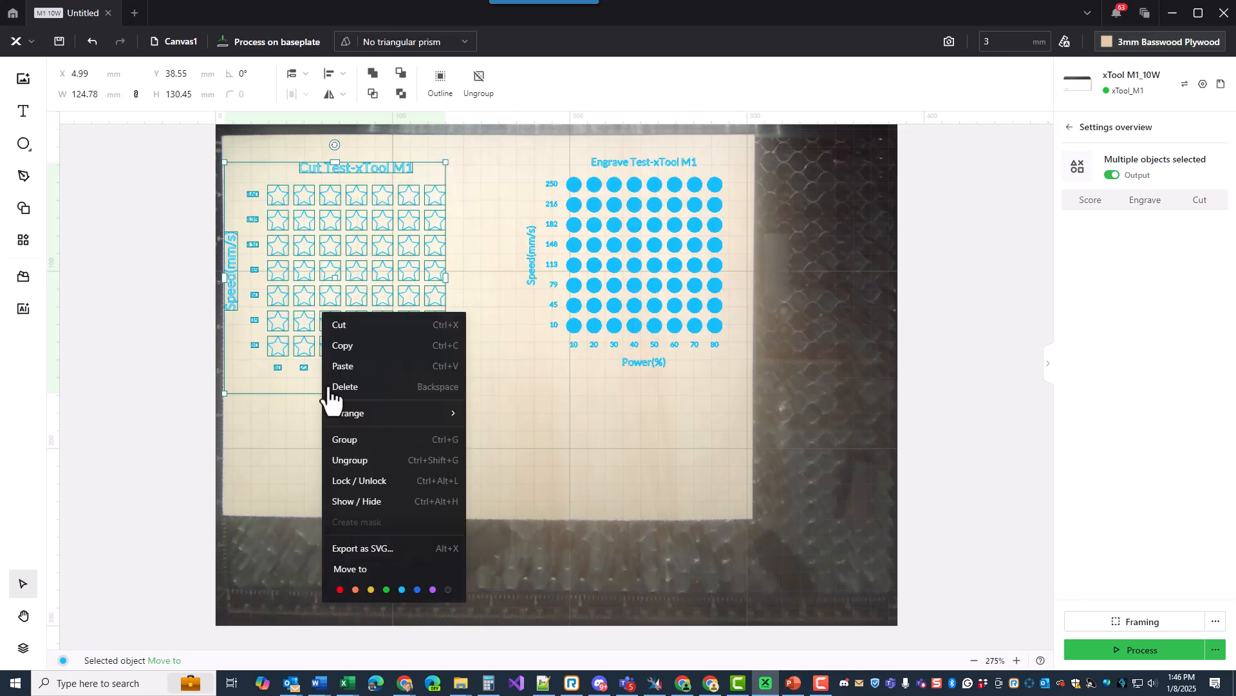
left_click(340, 589)
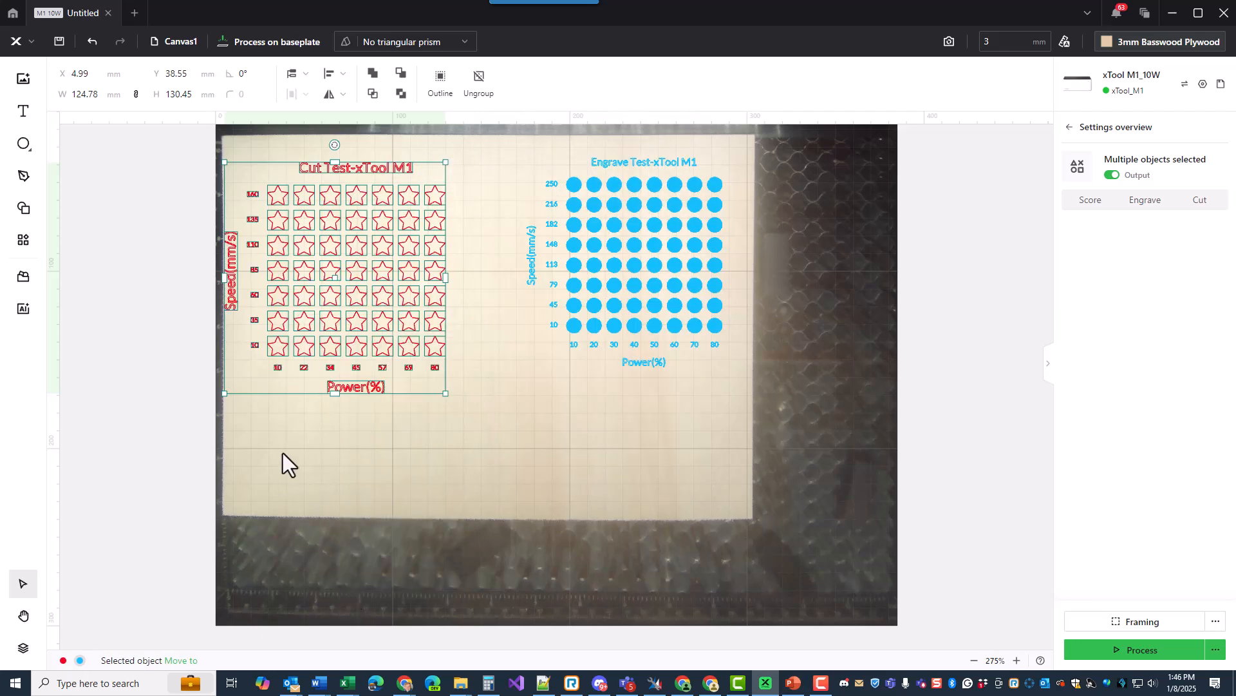
left_click(361, 386)
left_click(474, 353)
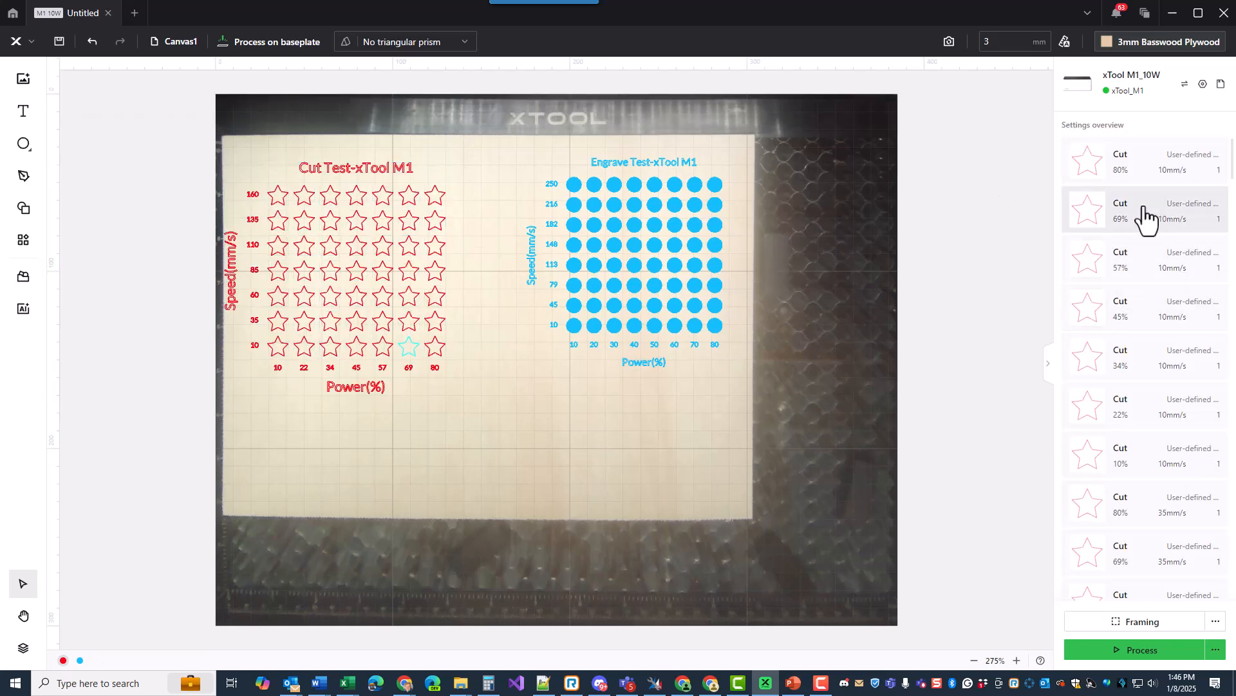
Step: Move the cut test array to about X 23.5 mm and Y 40.7 mm and review the processing settings of both arrays
scroll(1143, 244, "down", 15)
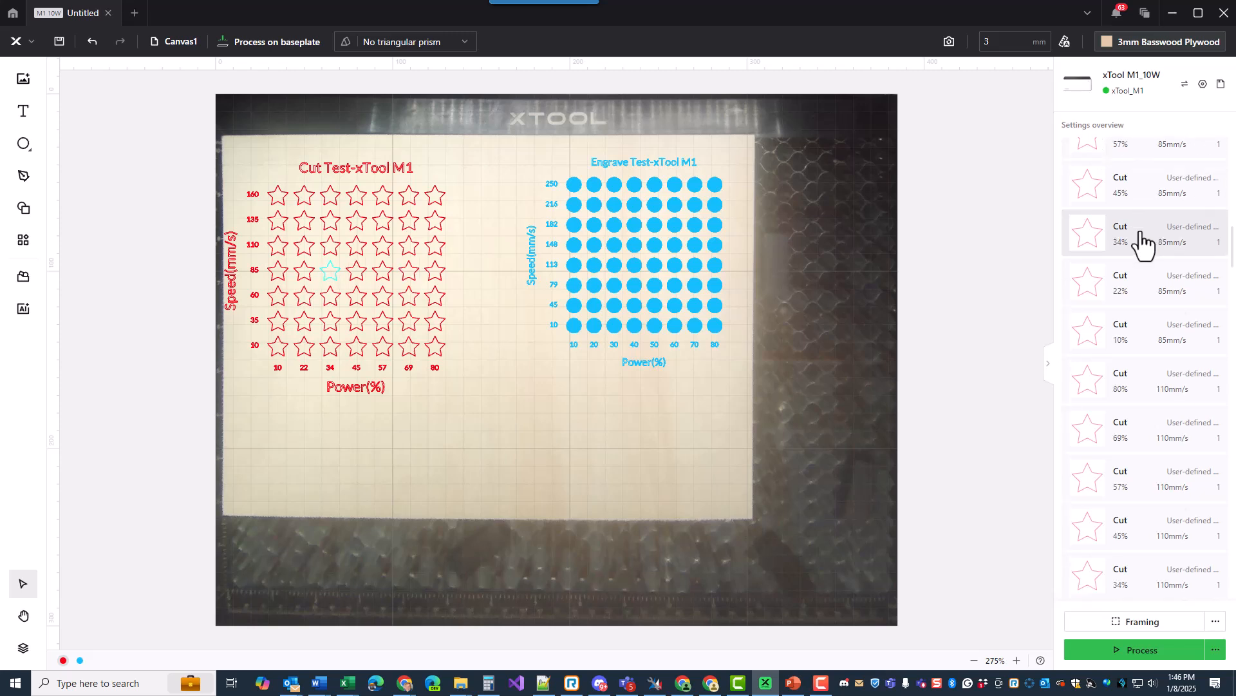
scroll(1143, 243, "down", 10)
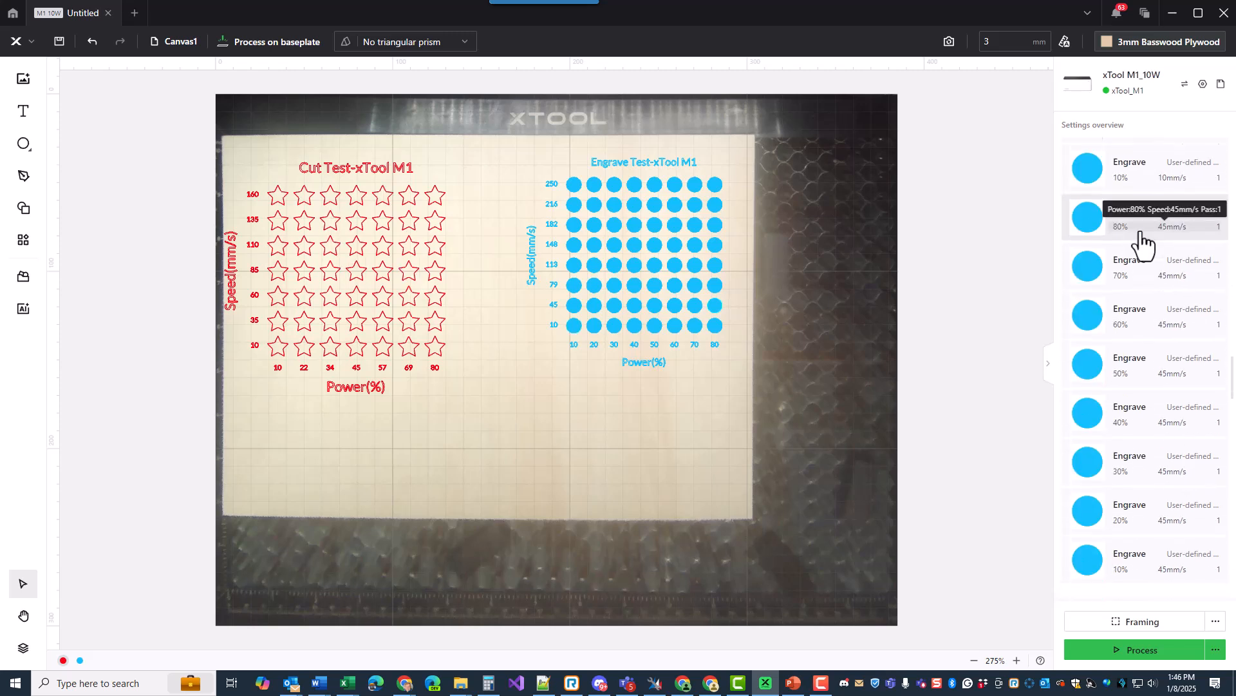
scroll(1143, 243, "up", 4)
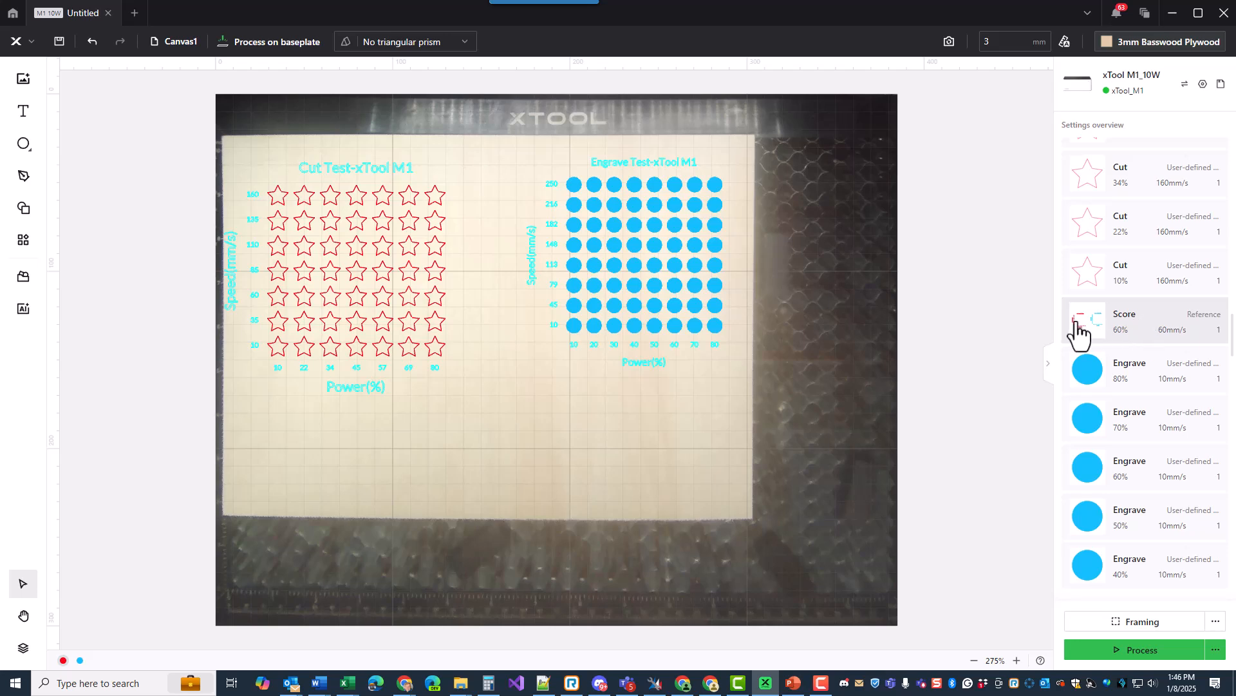
left_click_drag(331, 240, 364, 244)
left_click(884, 348)
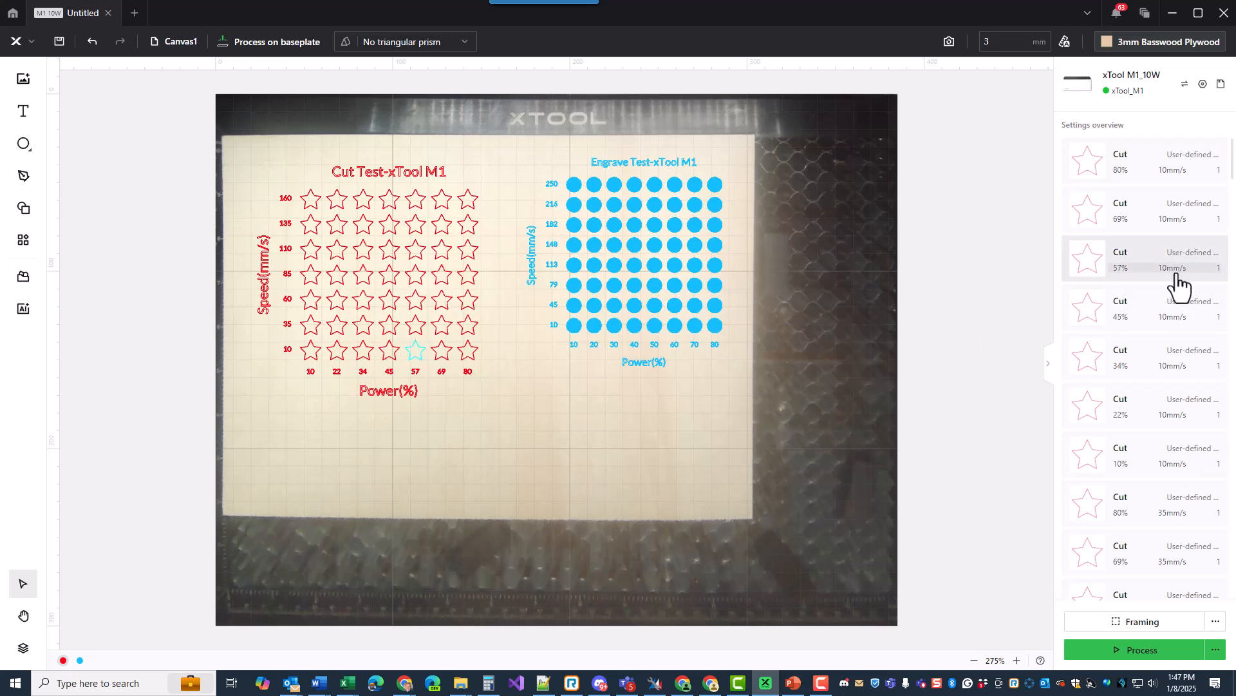
scroll(1178, 309, "down", 12)
scroll(1181, 355, "down", 20)
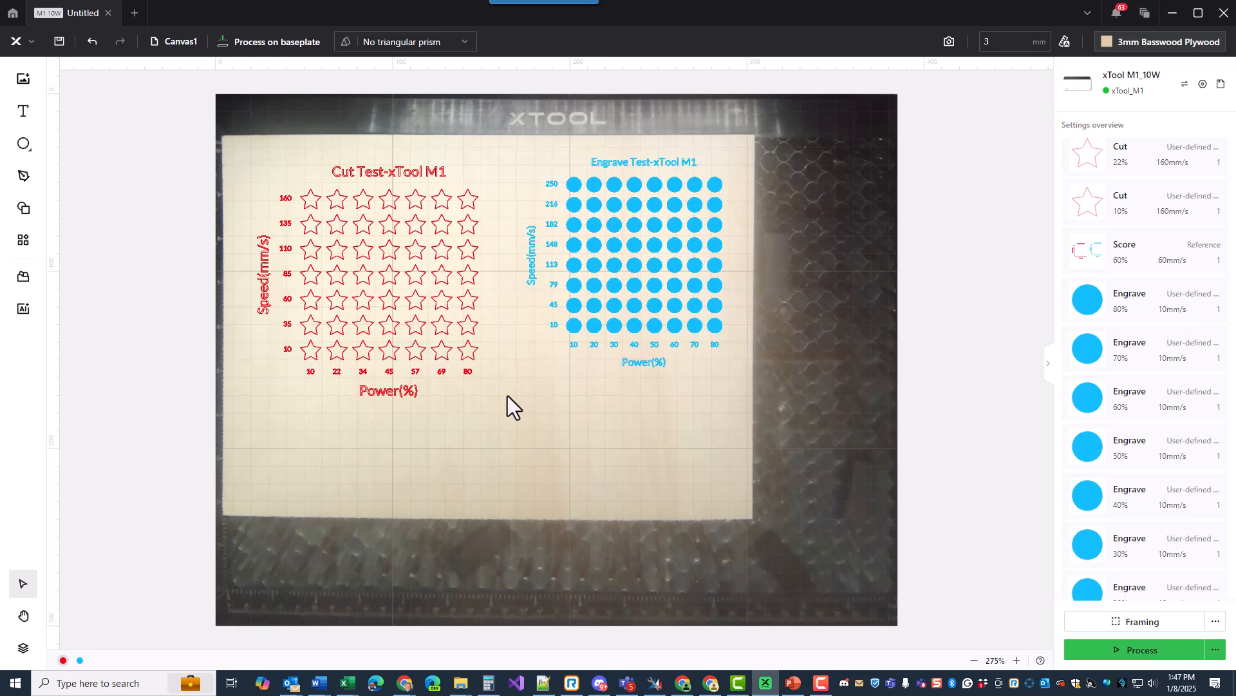
left_click(97, 683)
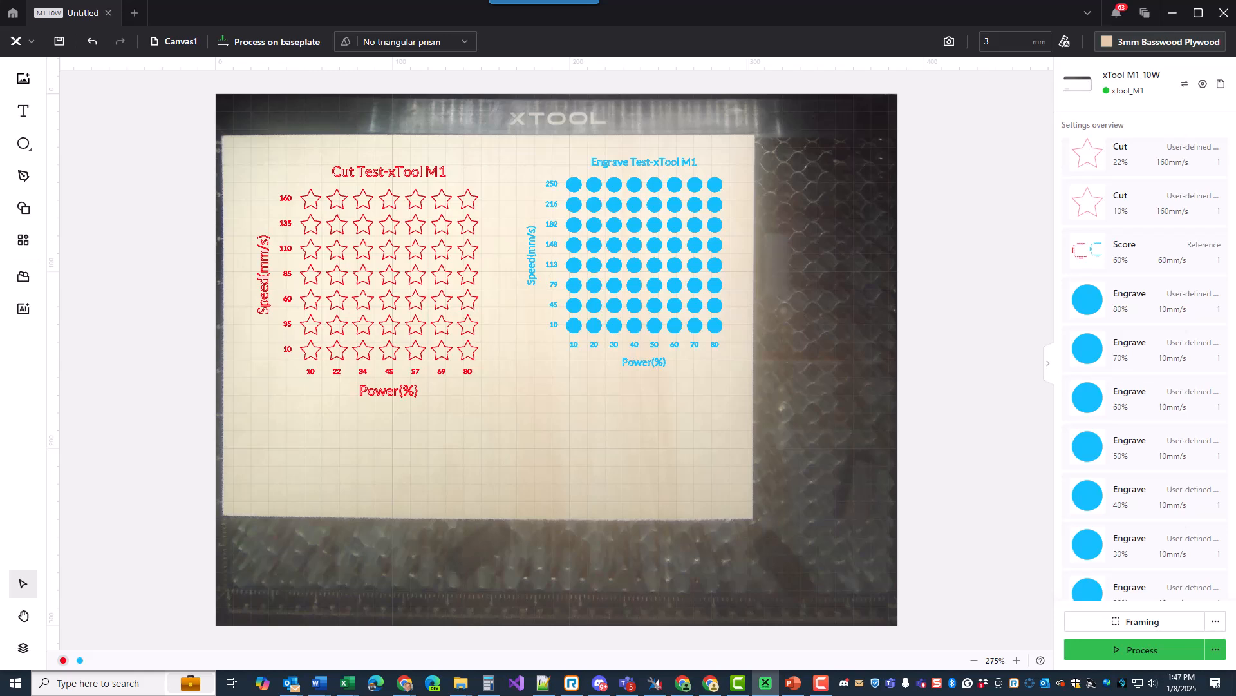
Step: Scale the cut test array down to about 70 by 73 mm and the engrave test array to about 72 by 77 mm
left_click(422, 315)
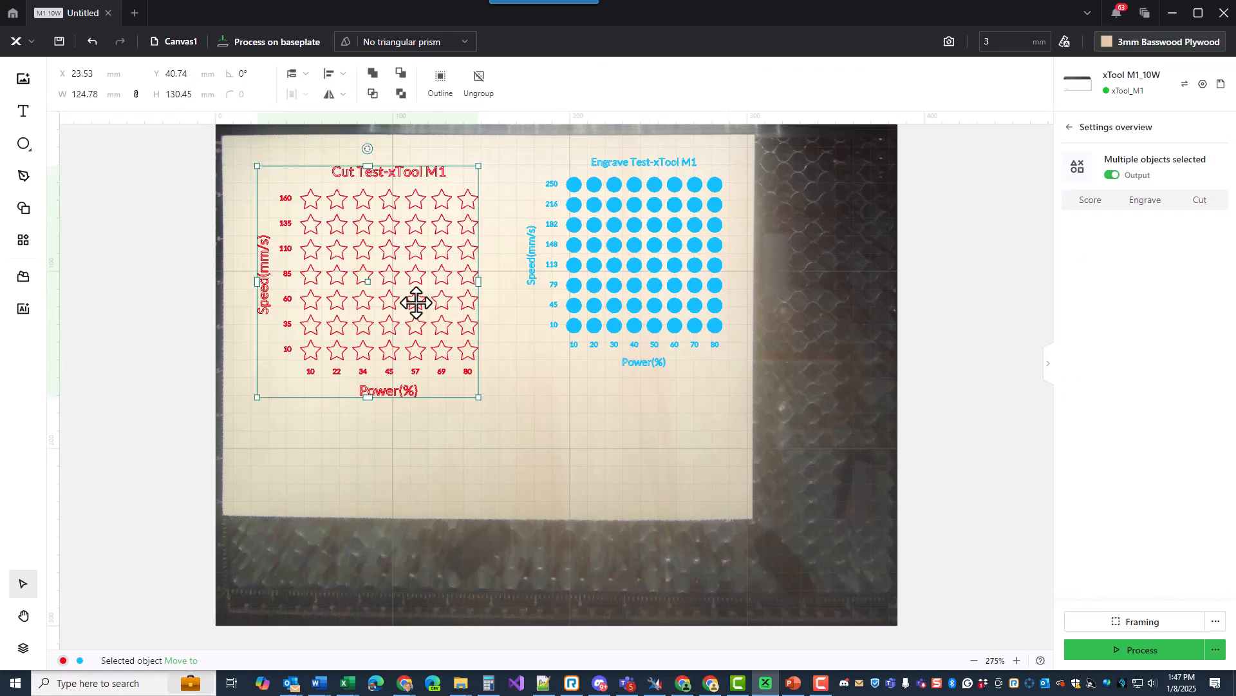
left_click_drag(476, 398, 359, 296)
left_click(649, 308)
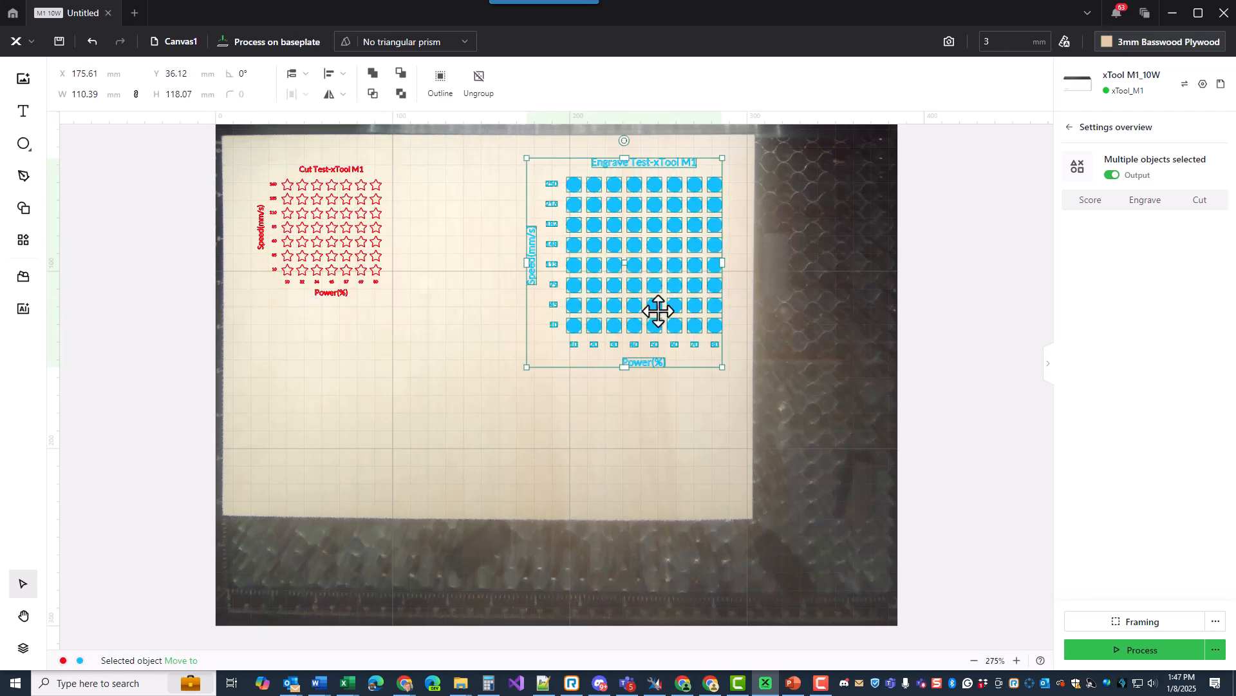
left_click_drag(723, 367, 623, 251)
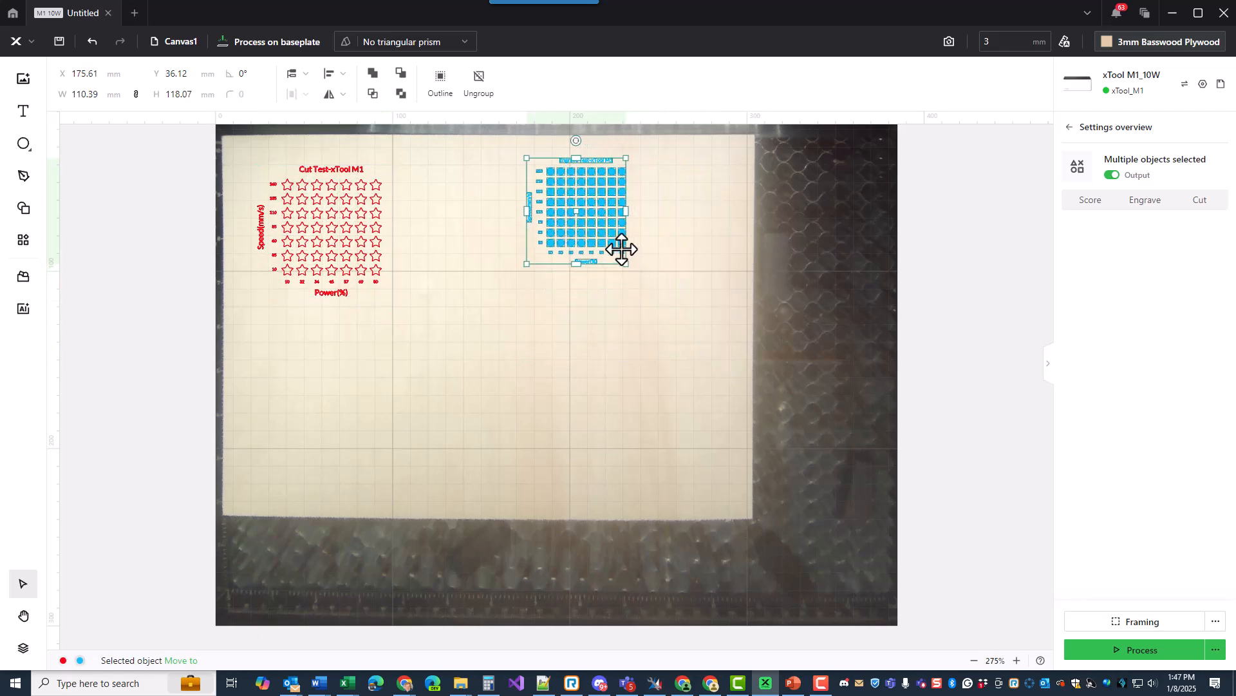
left_click(574, 303)
left_click(581, 222)
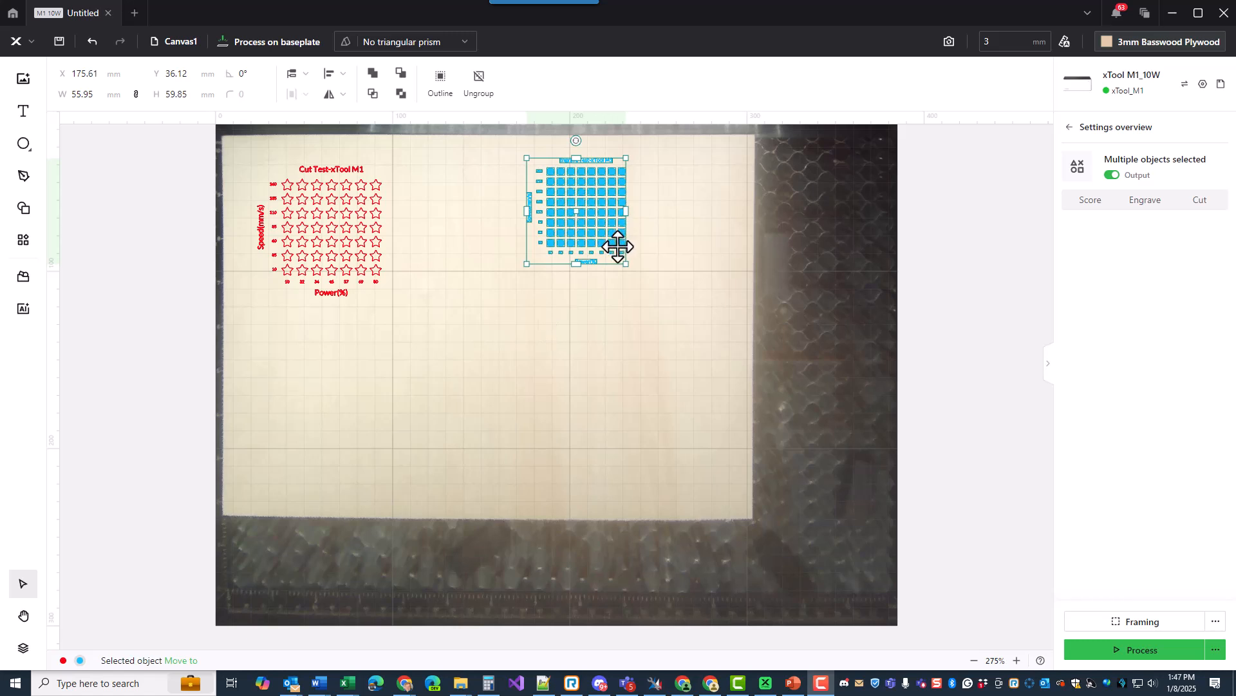
left_click_drag(625, 263, 654, 294)
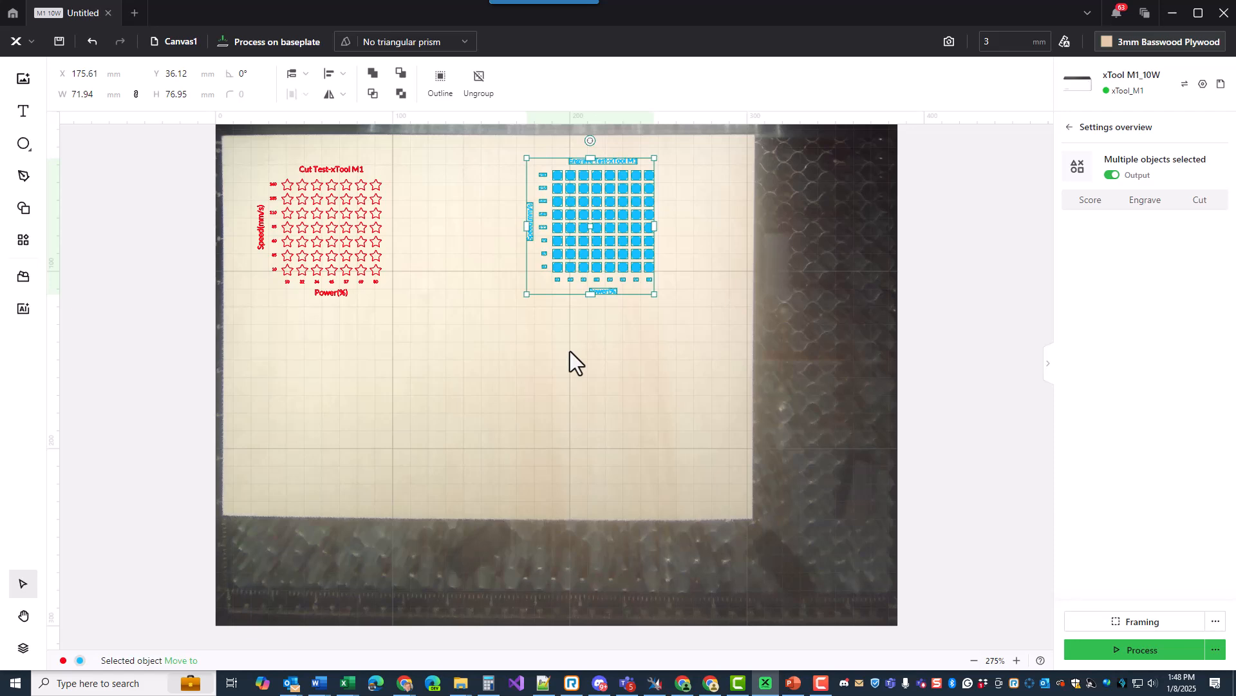
left_click(569, 351)
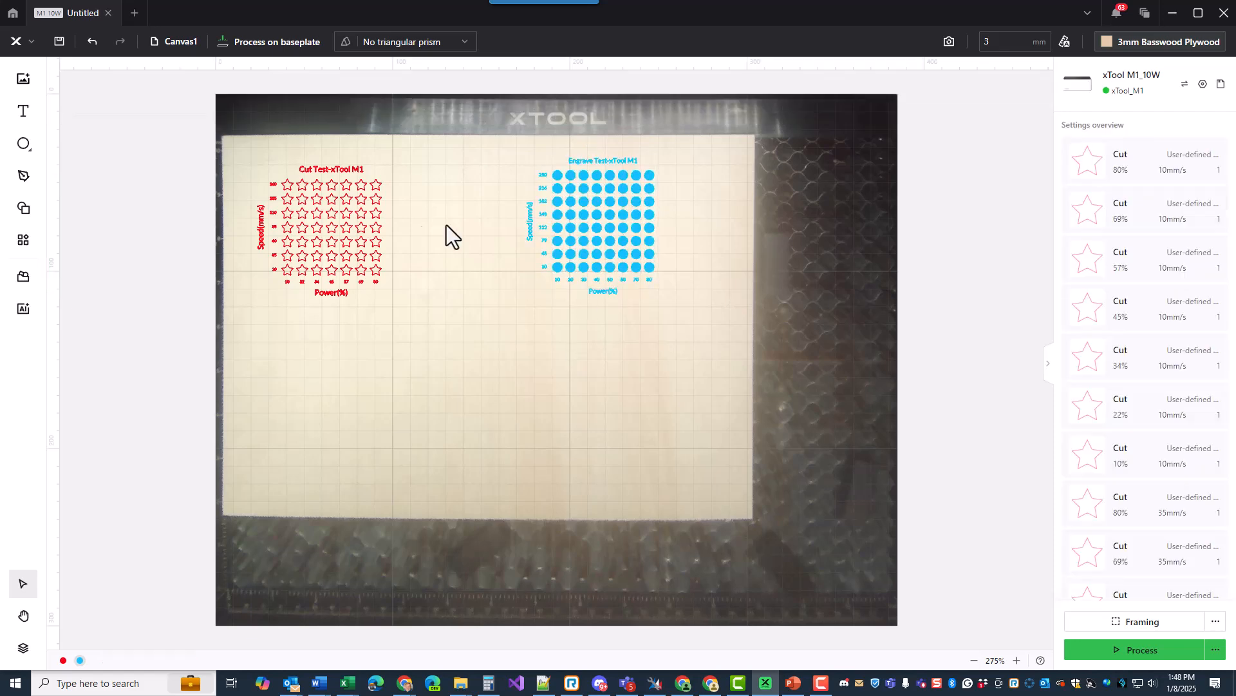
left_click(369, 230)
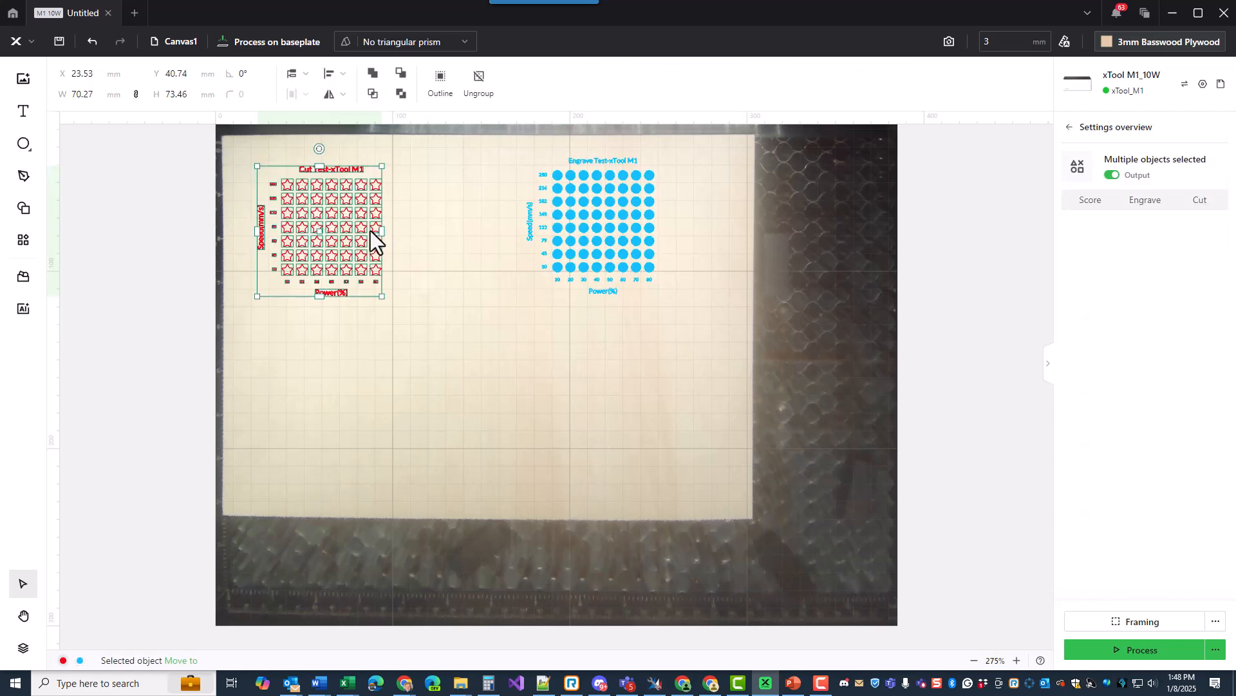
left_click(577, 227)
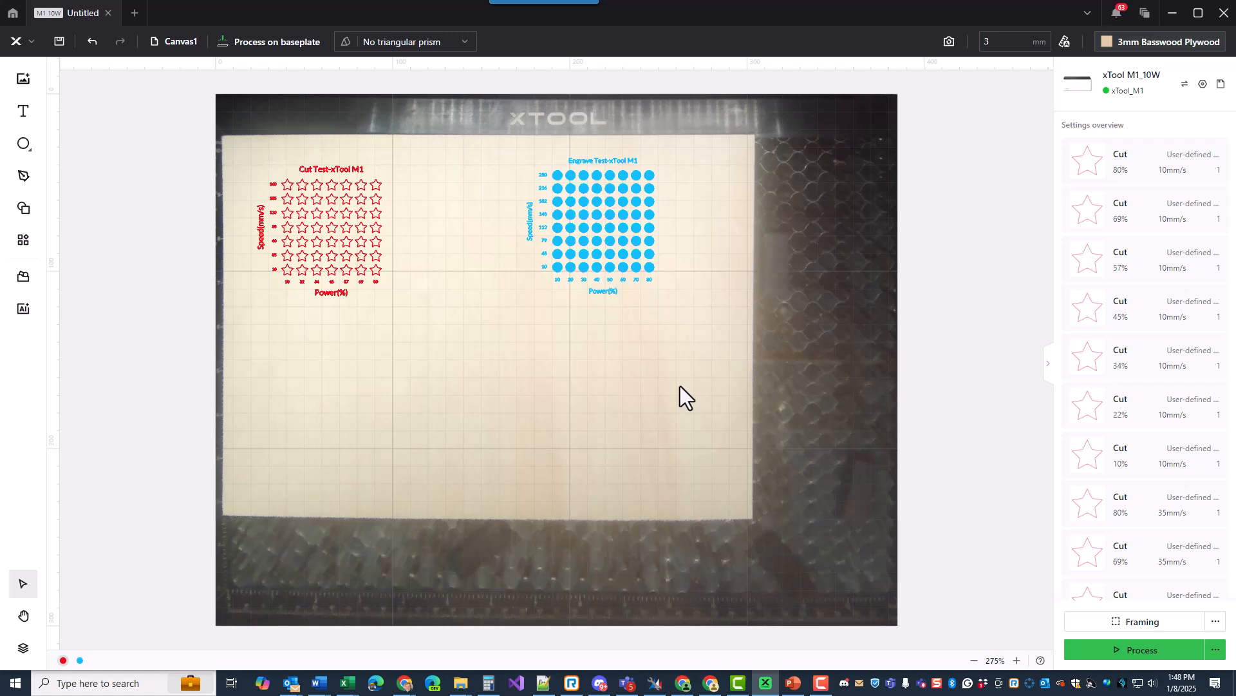
left_click(607, 241)
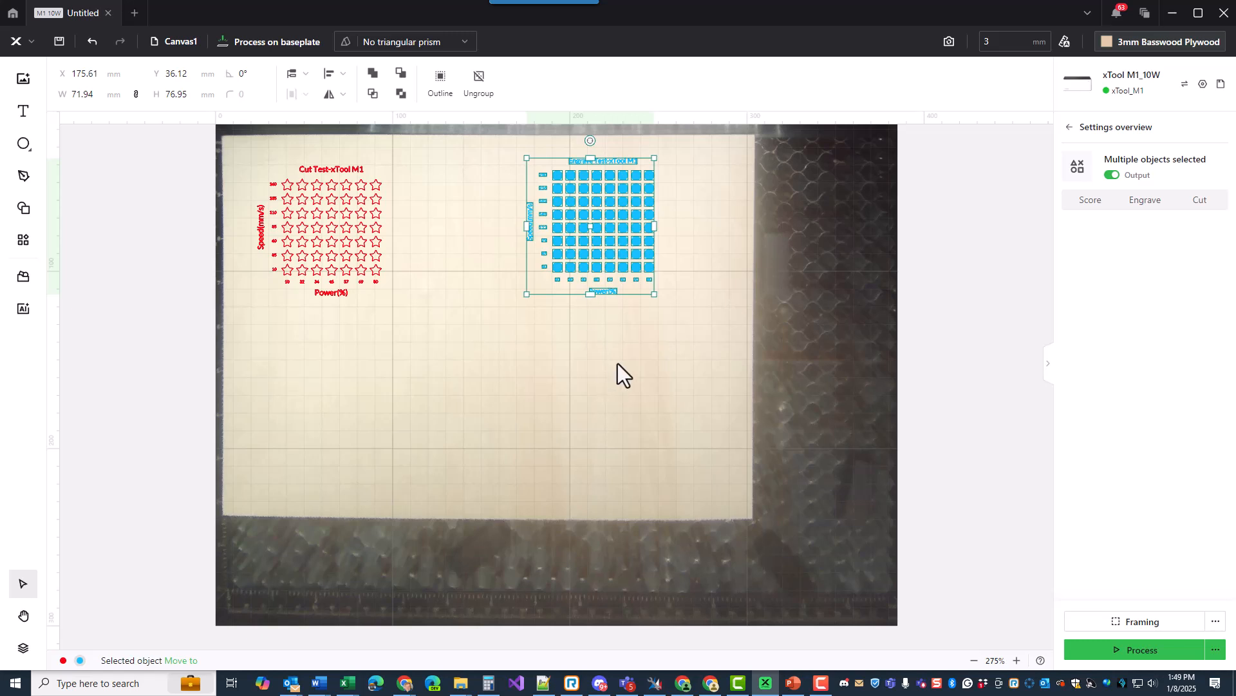
Step: Draw a circle about 8 mm in diameter below the engrave test array and set its processing type to Engrave
mouse_move(22, 144)
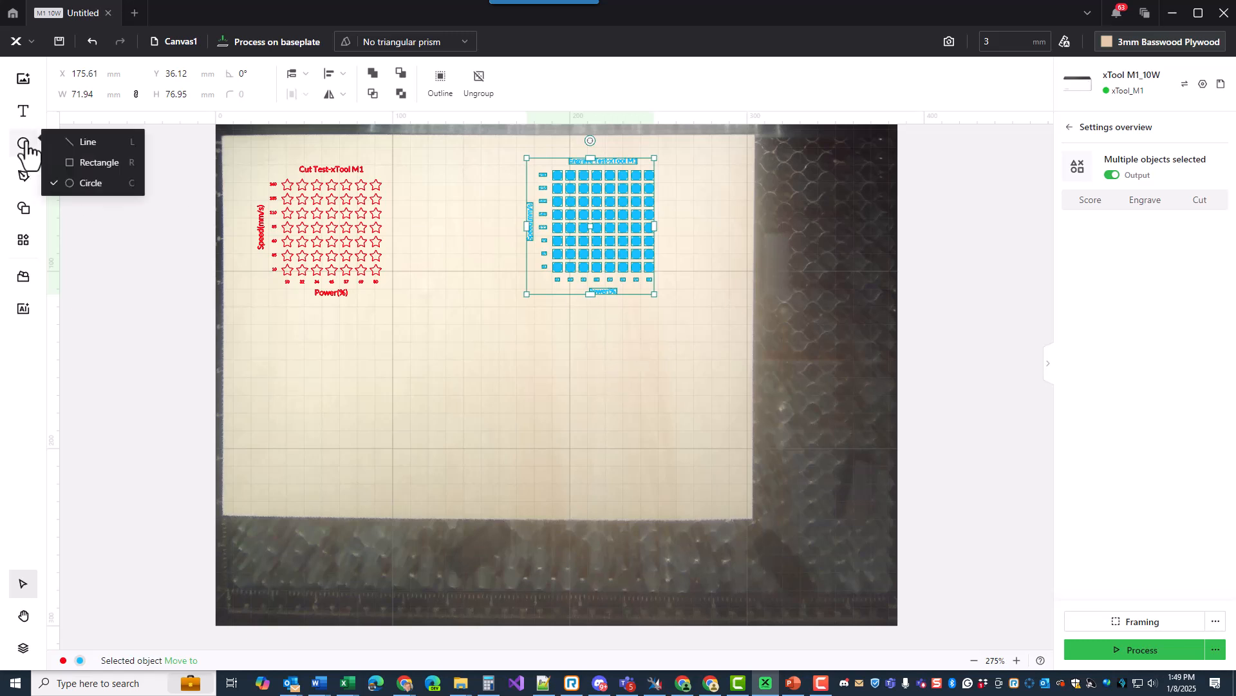
left_click(91, 184)
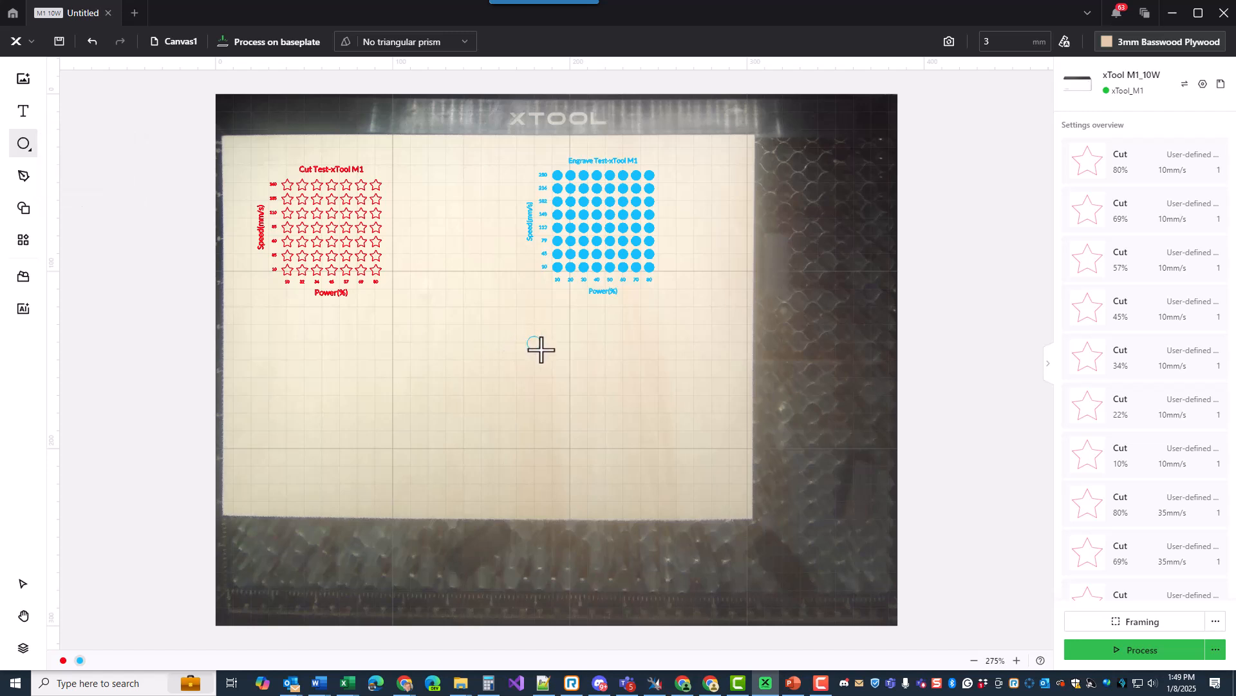
left_click(541, 350)
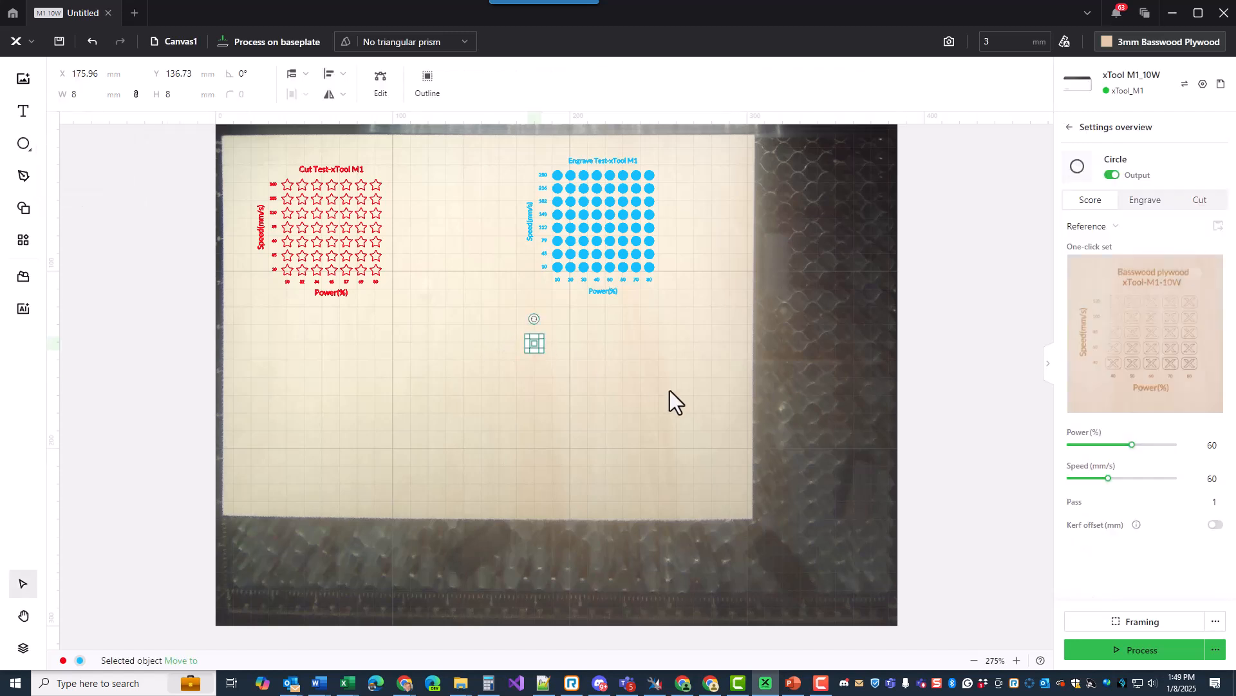
left_click(1145, 200)
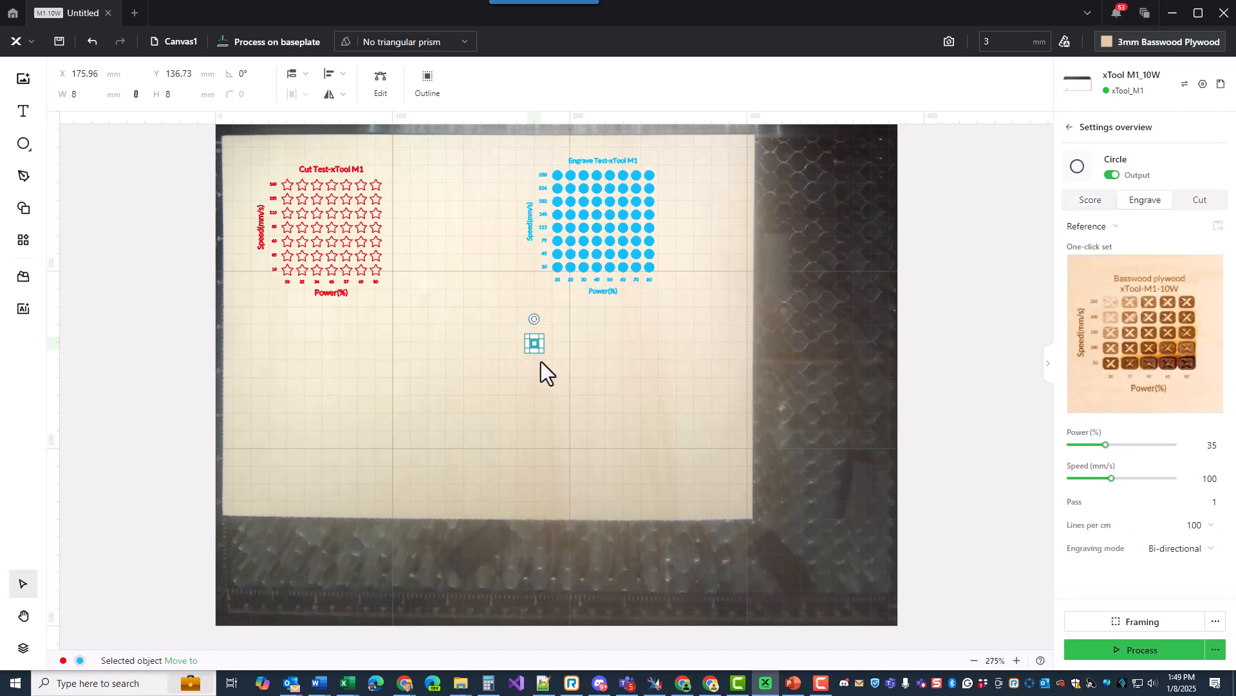
Step: Recolor the small circle below the blue array green and start a material test array from it
right_click(535, 341)
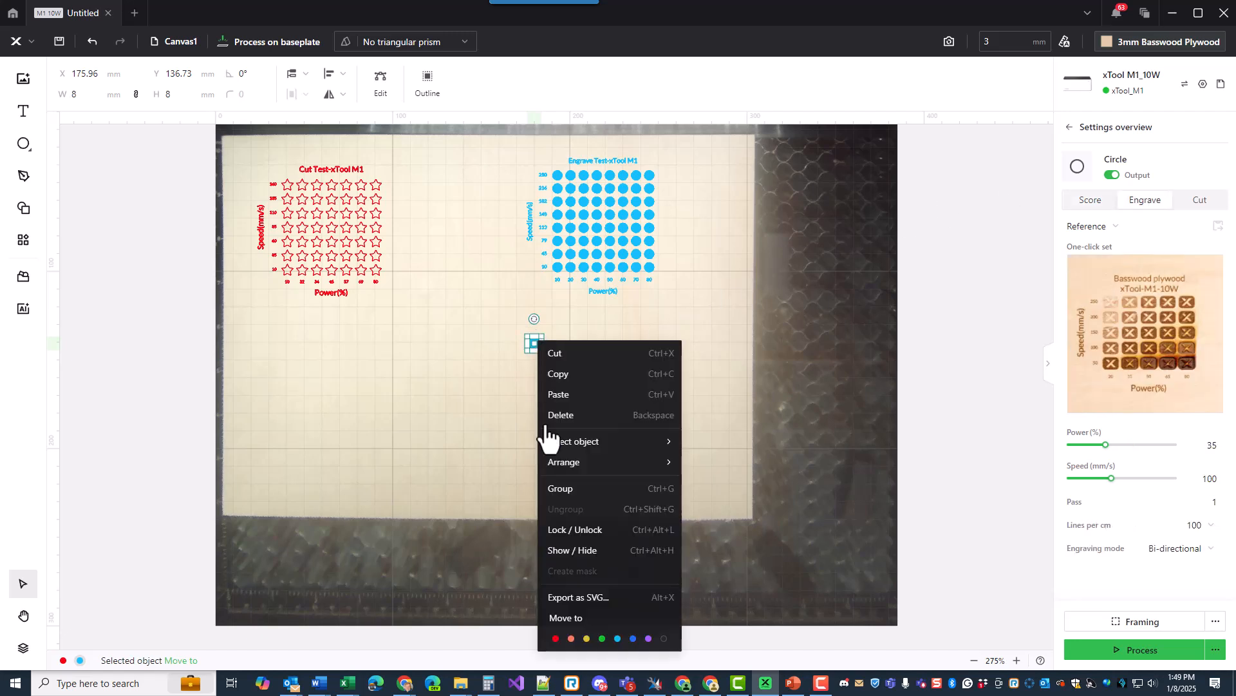
left_click(602, 639)
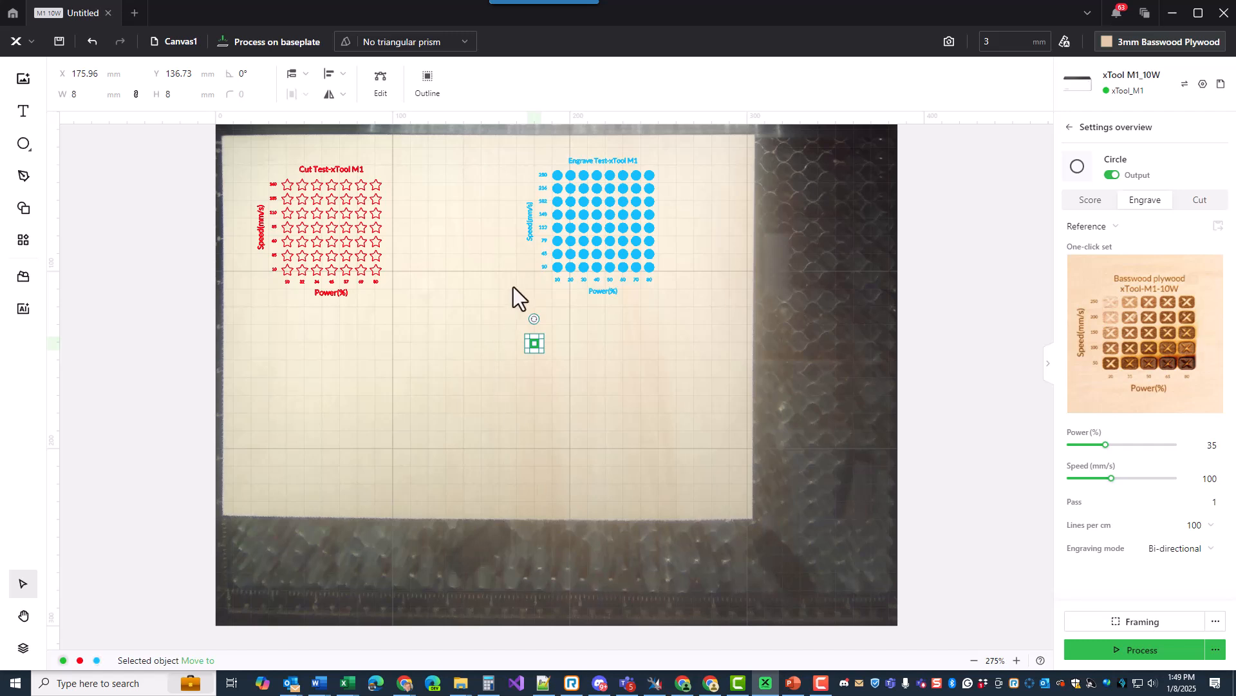
left_click(27, 247)
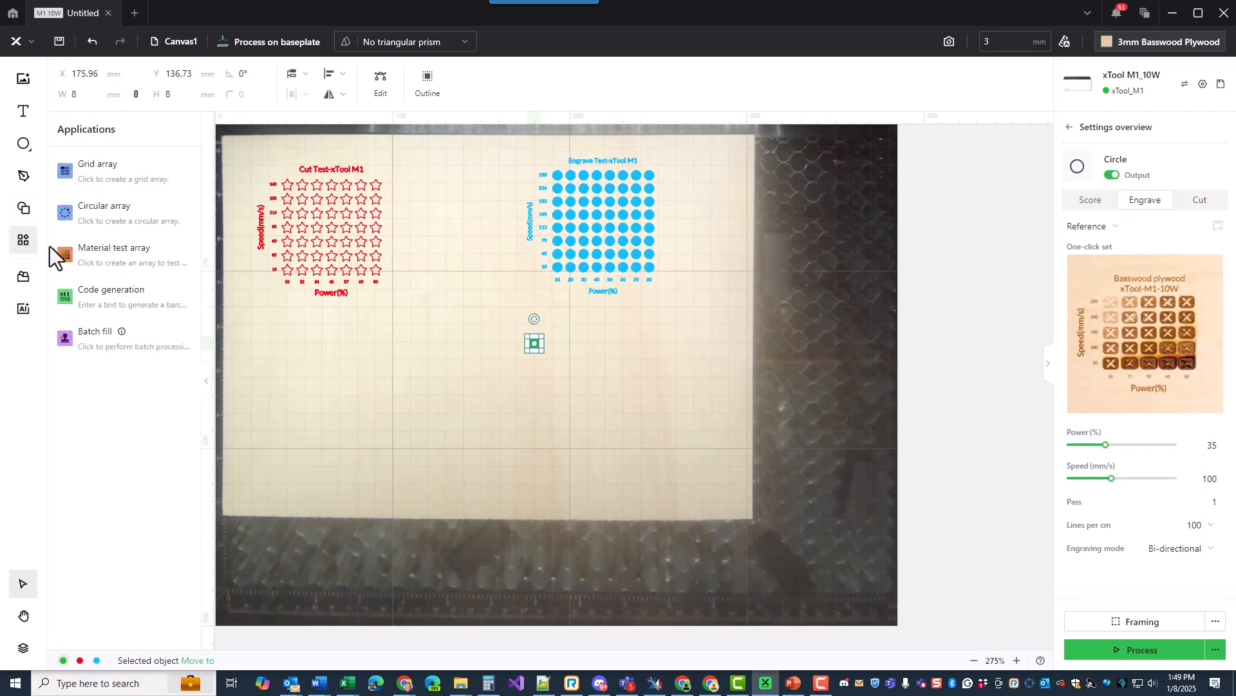
left_click(90, 261)
left_click_drag(638, 154, 918, 160)
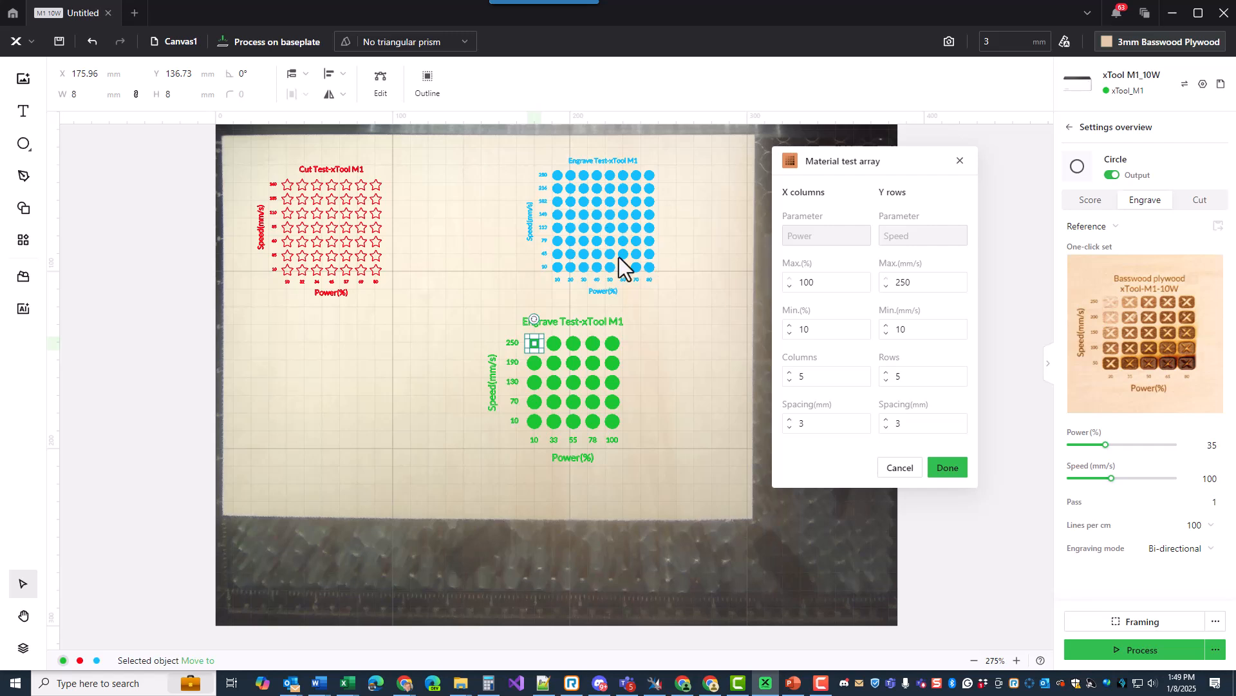
Step: Set the test array's power range to a maximum of 80% and a minimum of 40%, and create it
left_click(817, 282)
double_click(844, 284)
type("80")
double_click(839, 336)
type("40")
key("Tab")
left_click(948, 469)
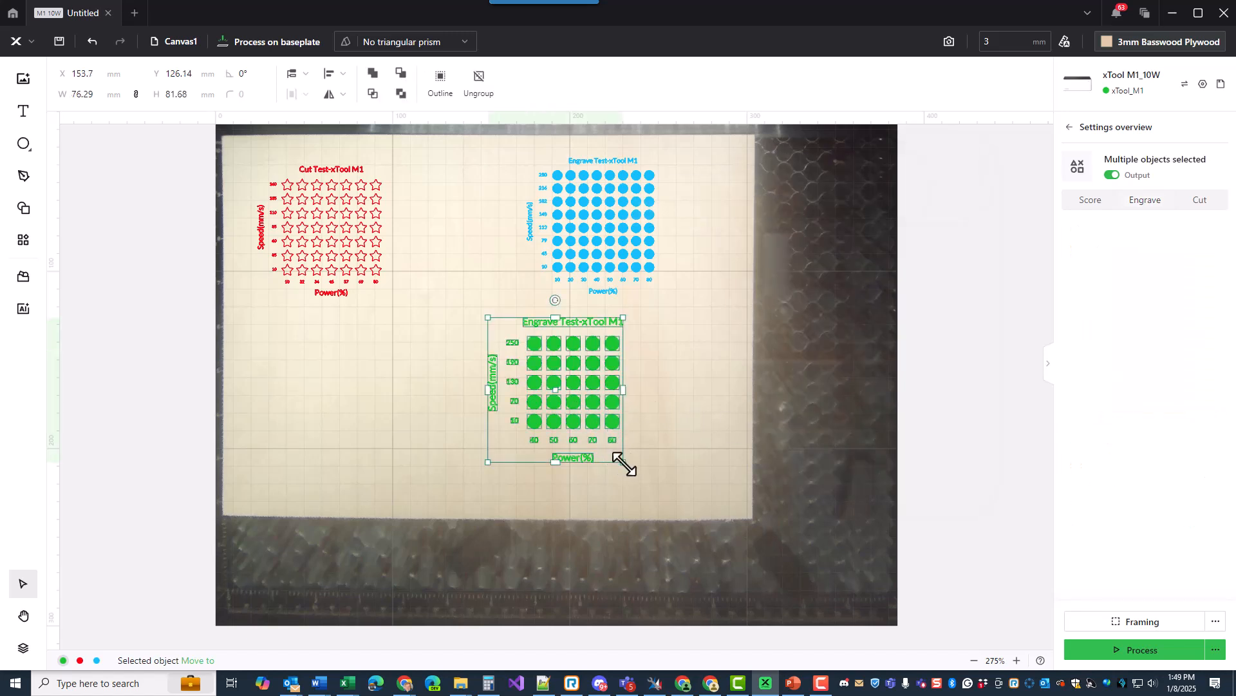
Step: Scale the green engrave test array to about 77 by 83 mm and deselect it
left_click_drag(623, 462, 625, 464)
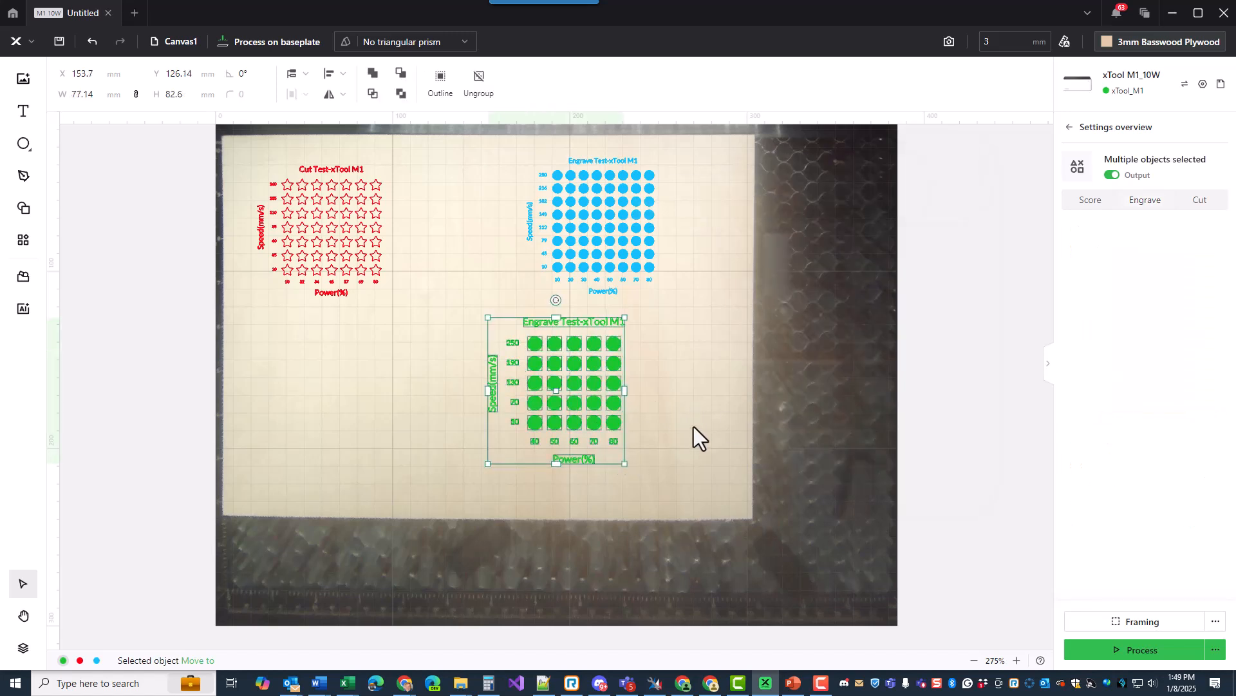
mouse_move(291, 684)
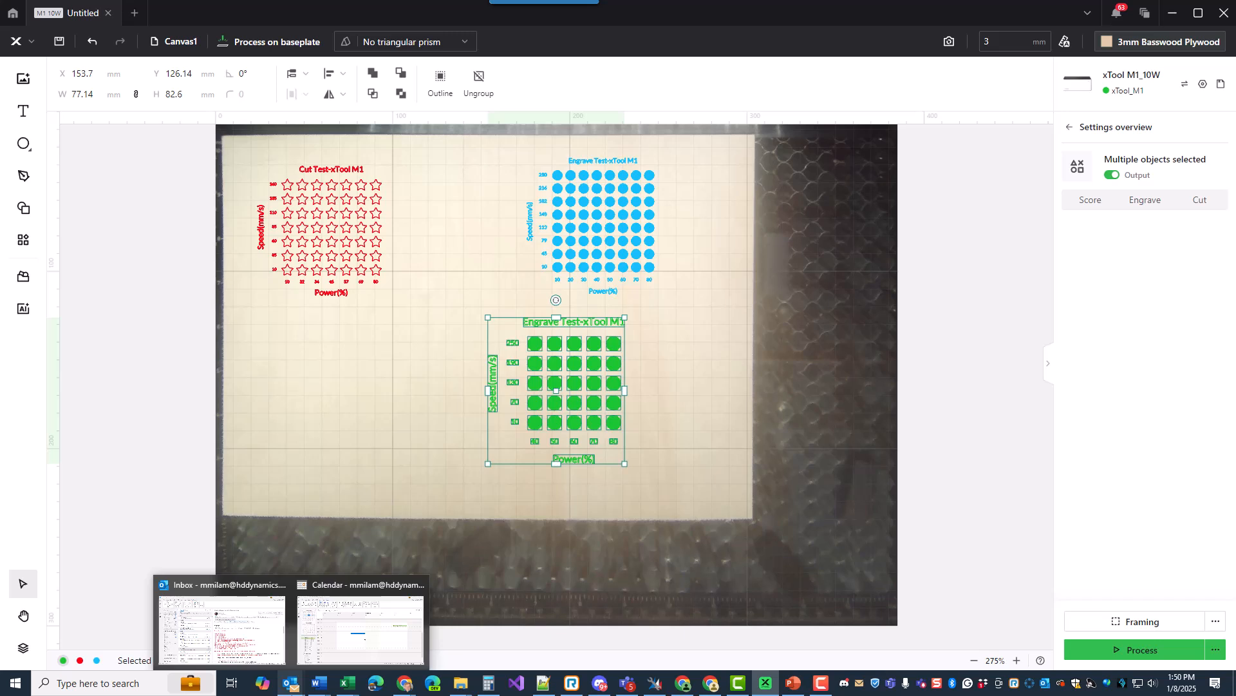
key("Escape")
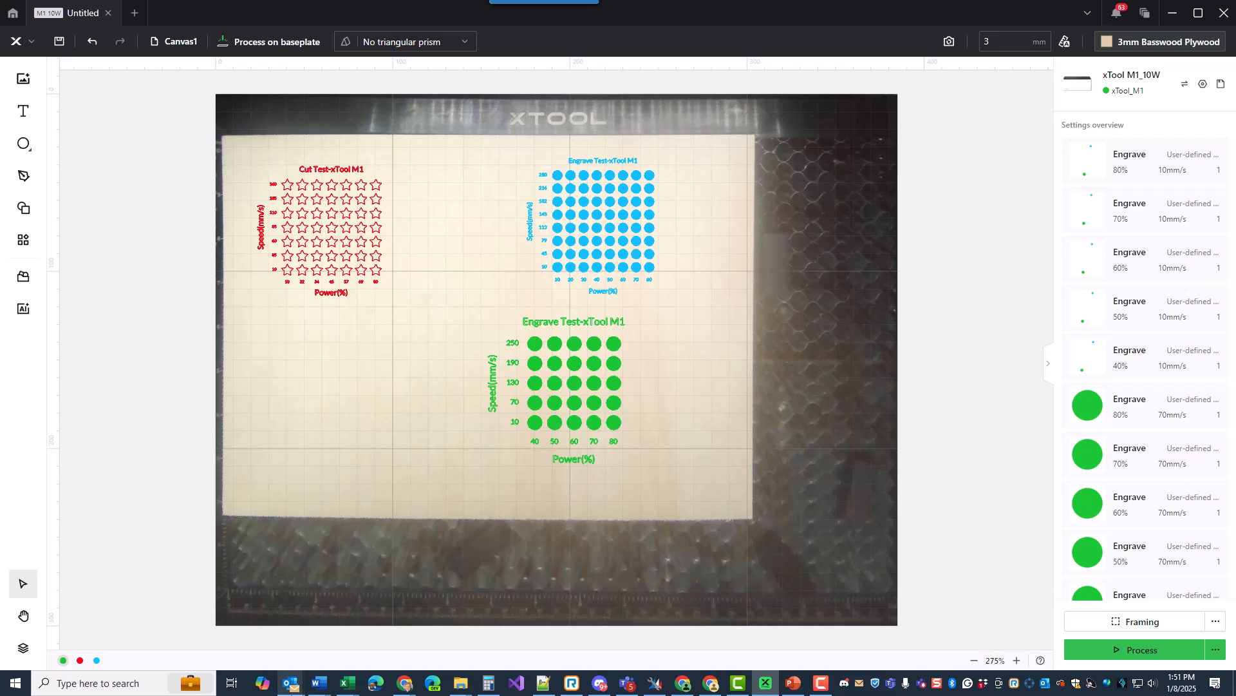
left_click(574, 380)
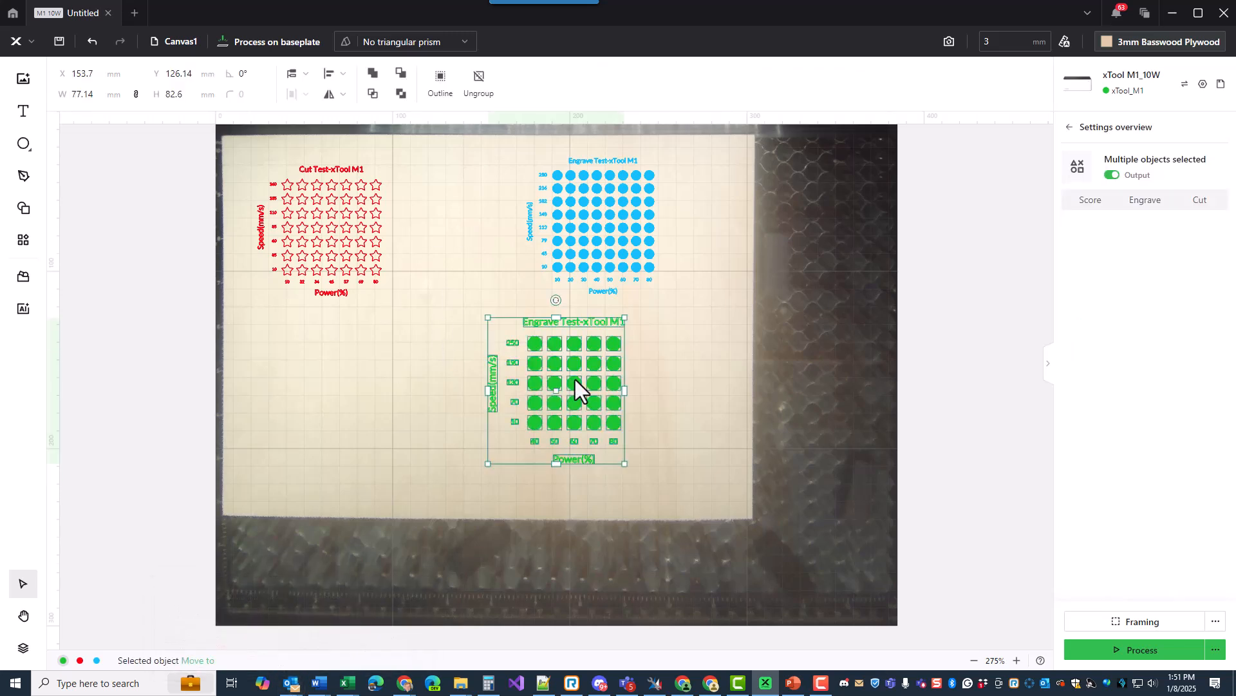
left_click(714, 376)
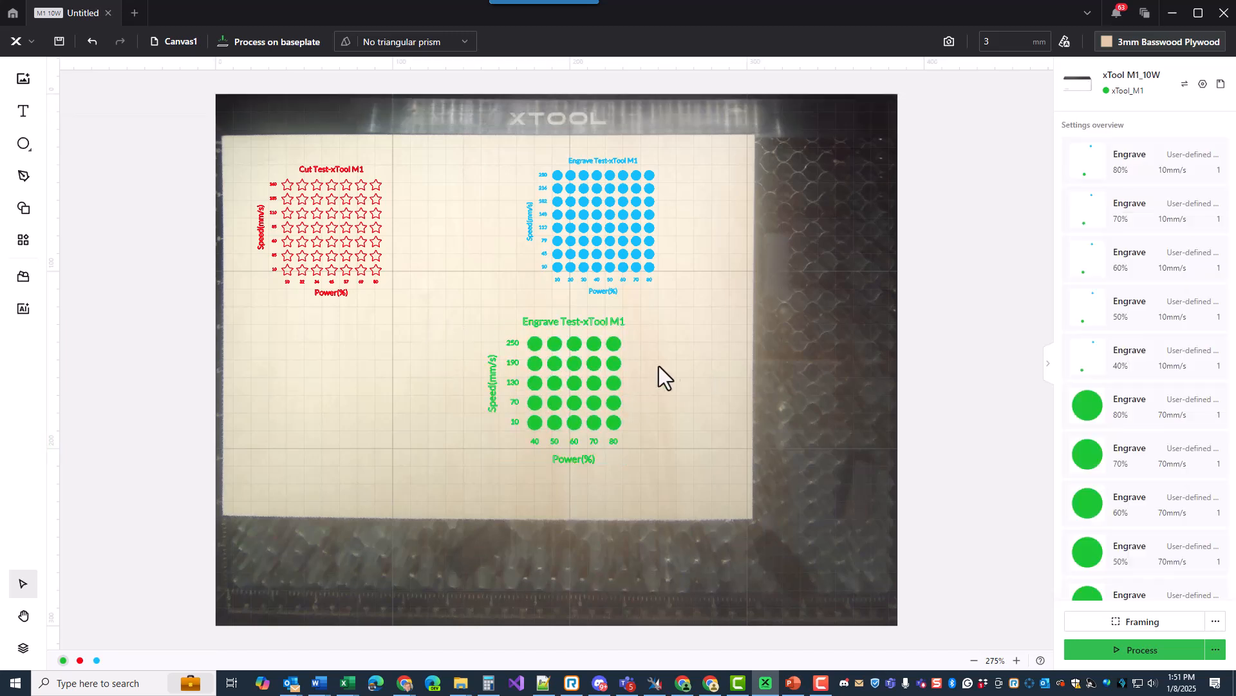
Step: Draw a rectangle about 94 by 97 mm around the green engrave test array and set its processing type to Cut
left_click(24, 145)
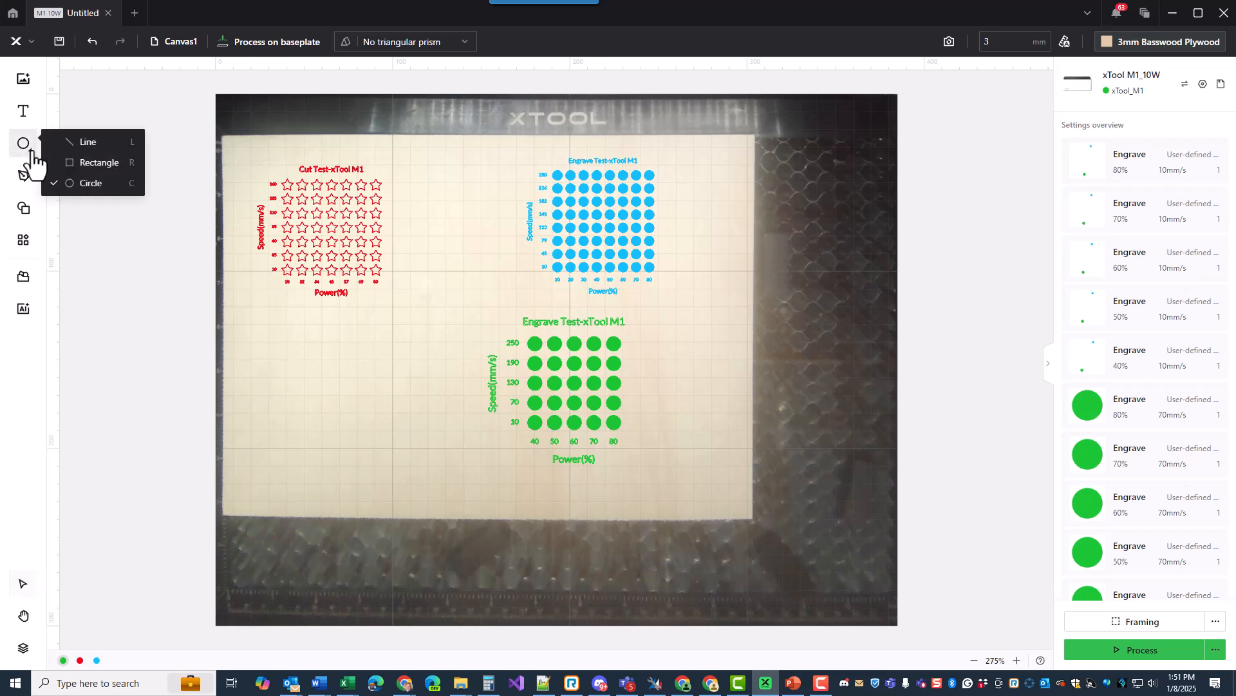
left_click(98, 164)
left_click_drag(472, 308, 638, 479)
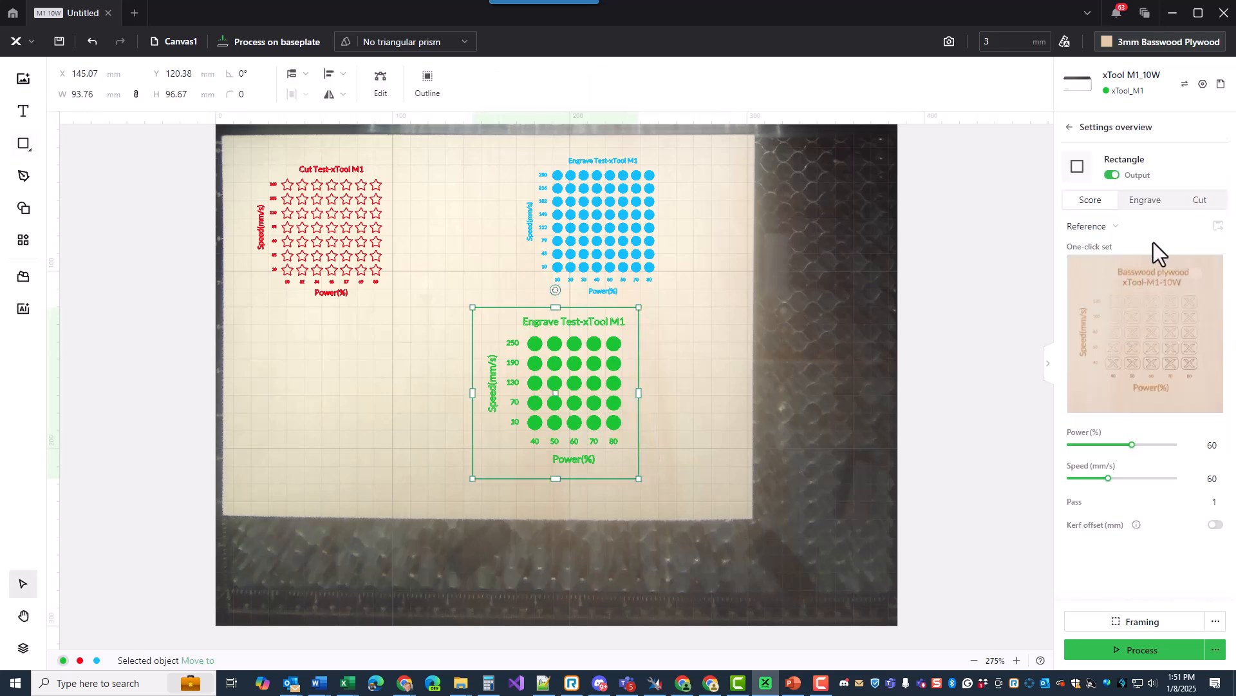
left_click(1198, 201)
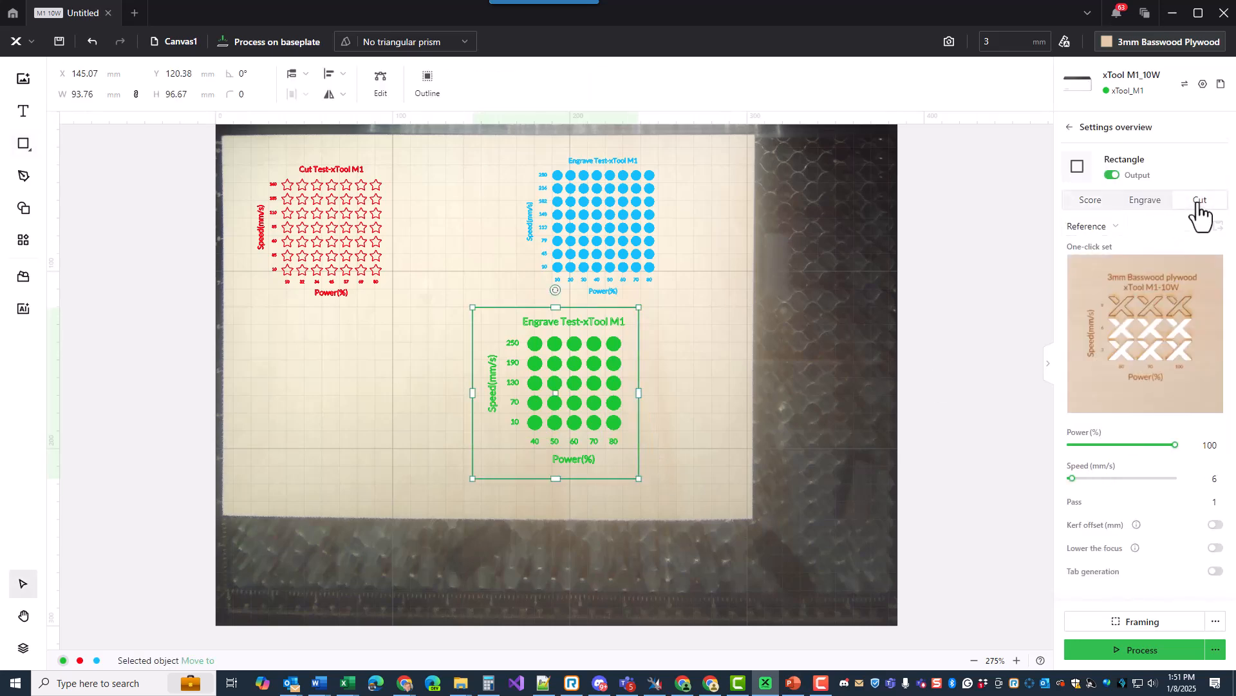
Step: Draw a circle about 6.5 mm in diameter inside the rectangle's upper-left corner and set it to Cut
left_click(29, 154)
left_click(82, 185)
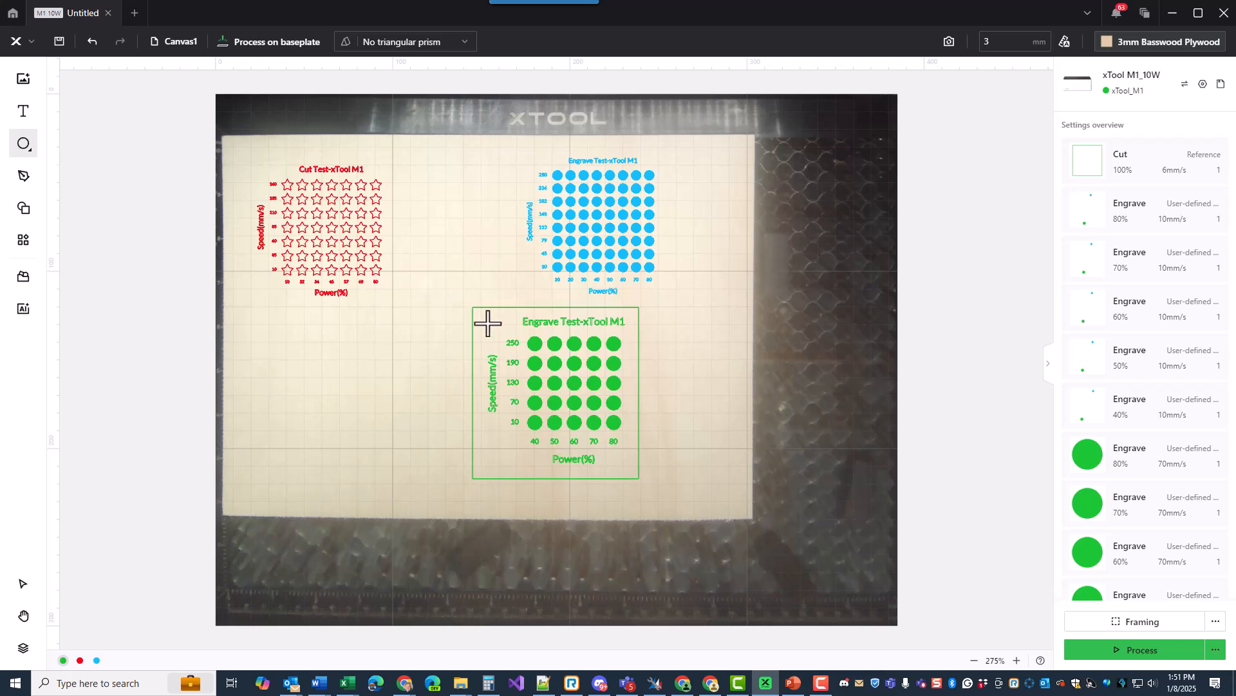
left_click_drag(482, 314, 492, 326)
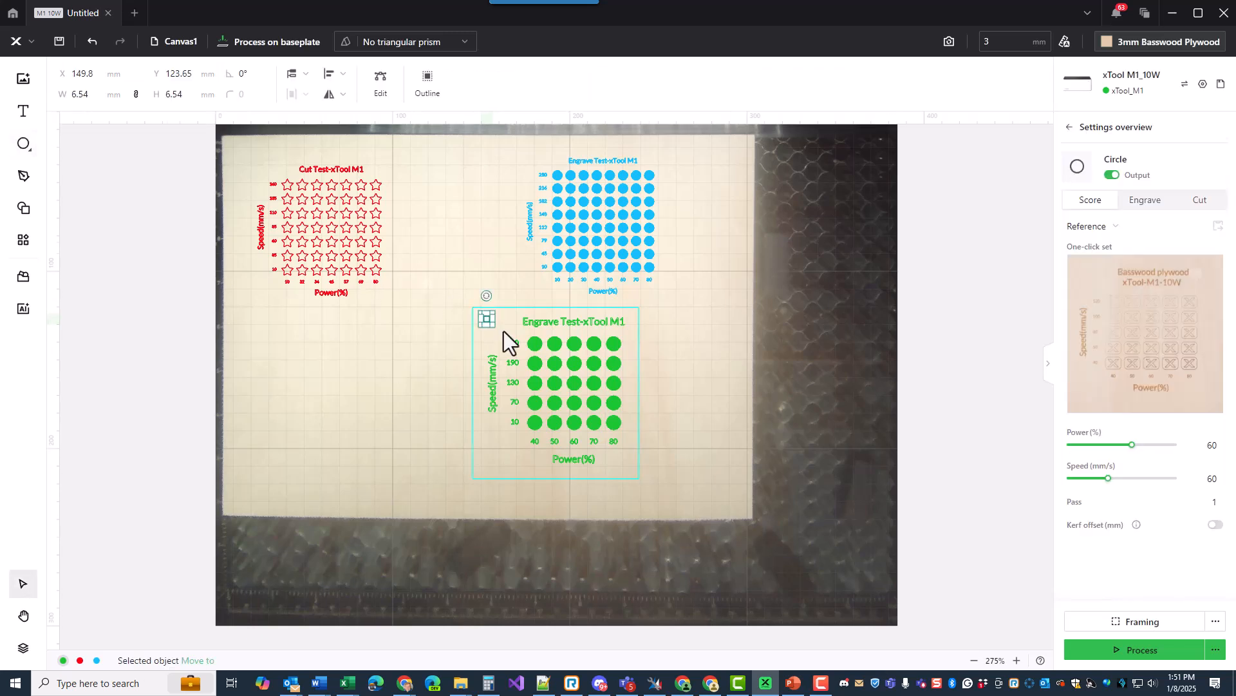
left_click(1196, 200)
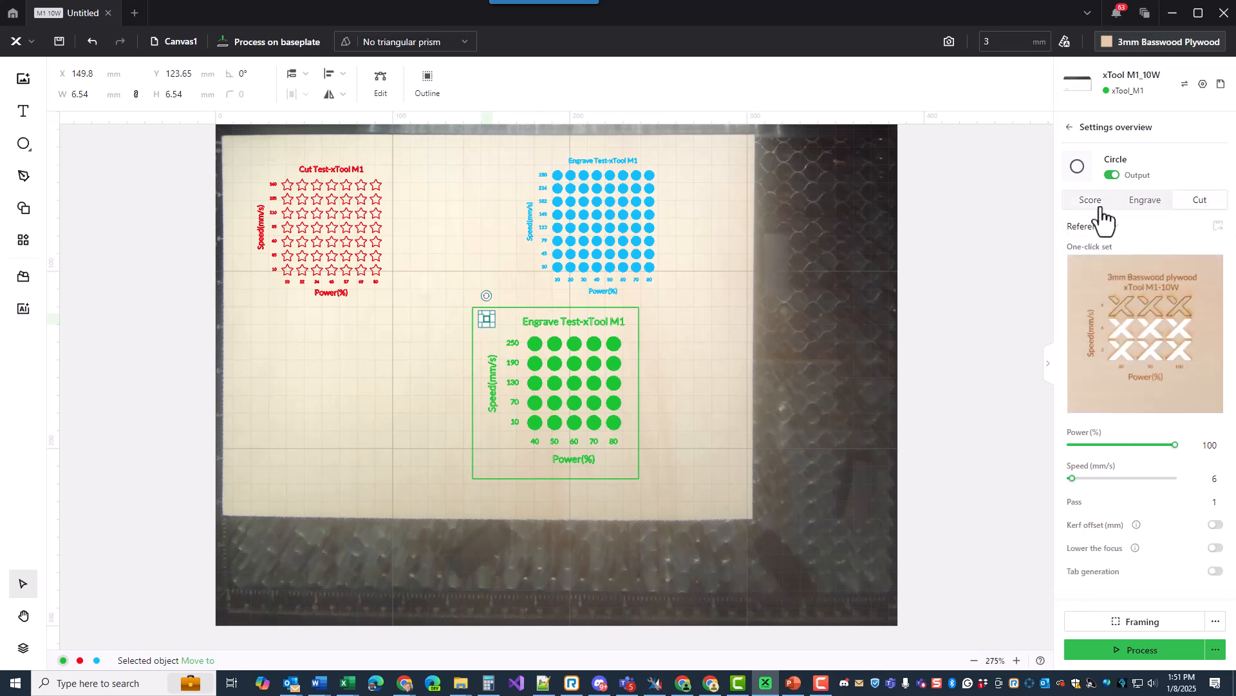
Step: Recolor the surrounding rectangle and the small corner circle red
left_click(475, 361)
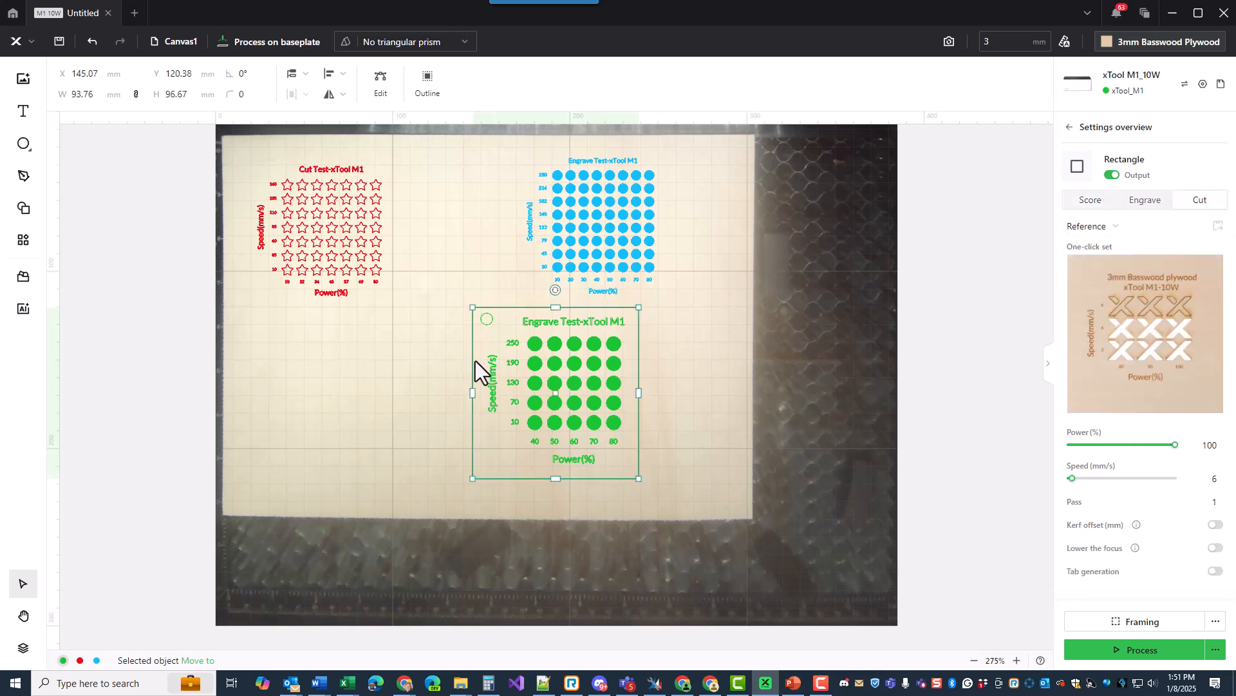
right_click(475, 361)
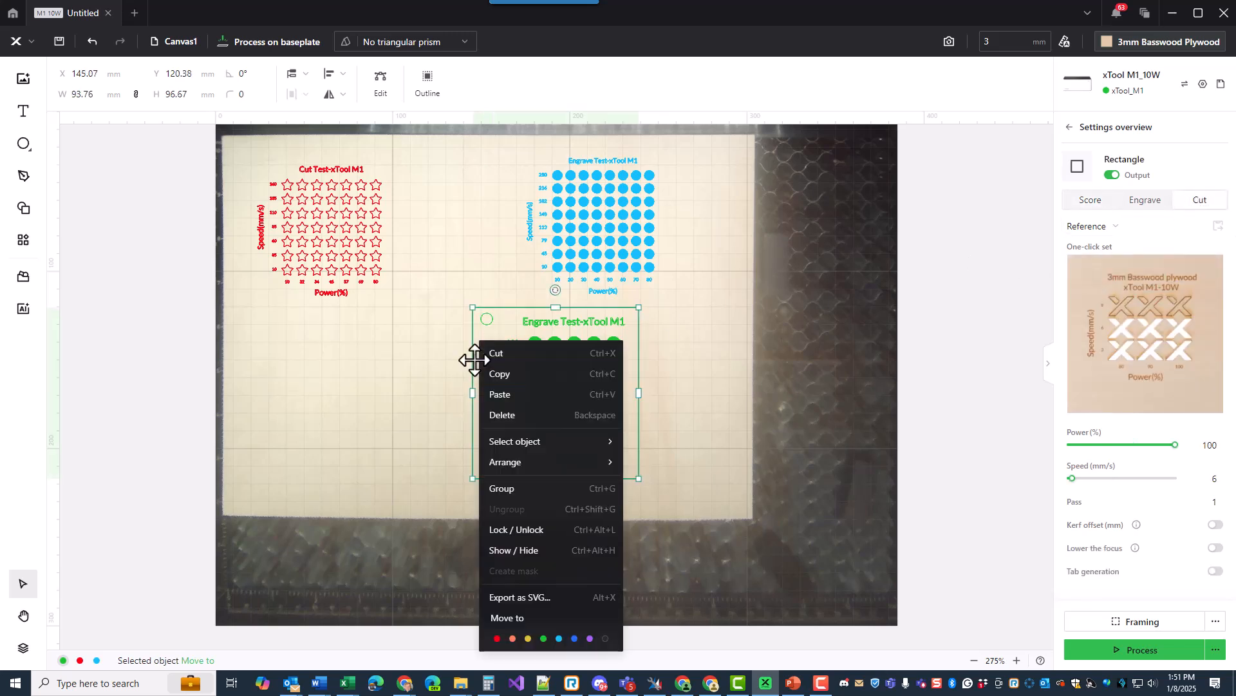
left_click(497, 638)
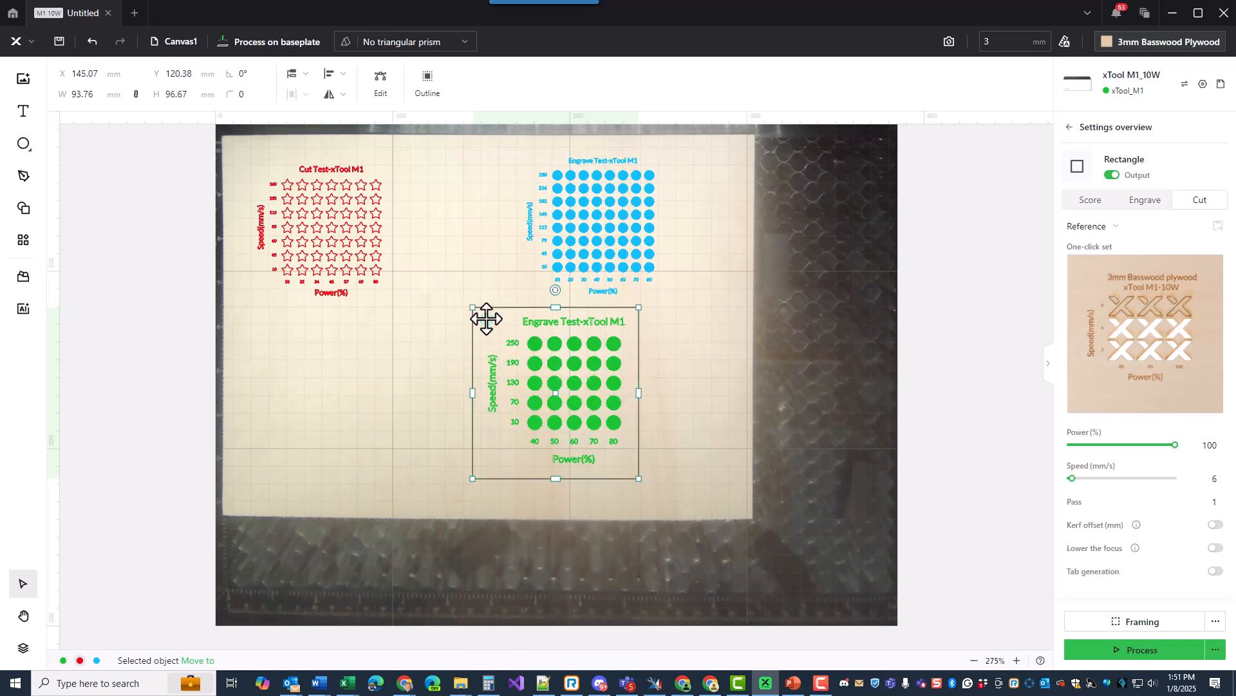
left_click(394, 310)
left_click(486, 318)
right_click(486, 318)
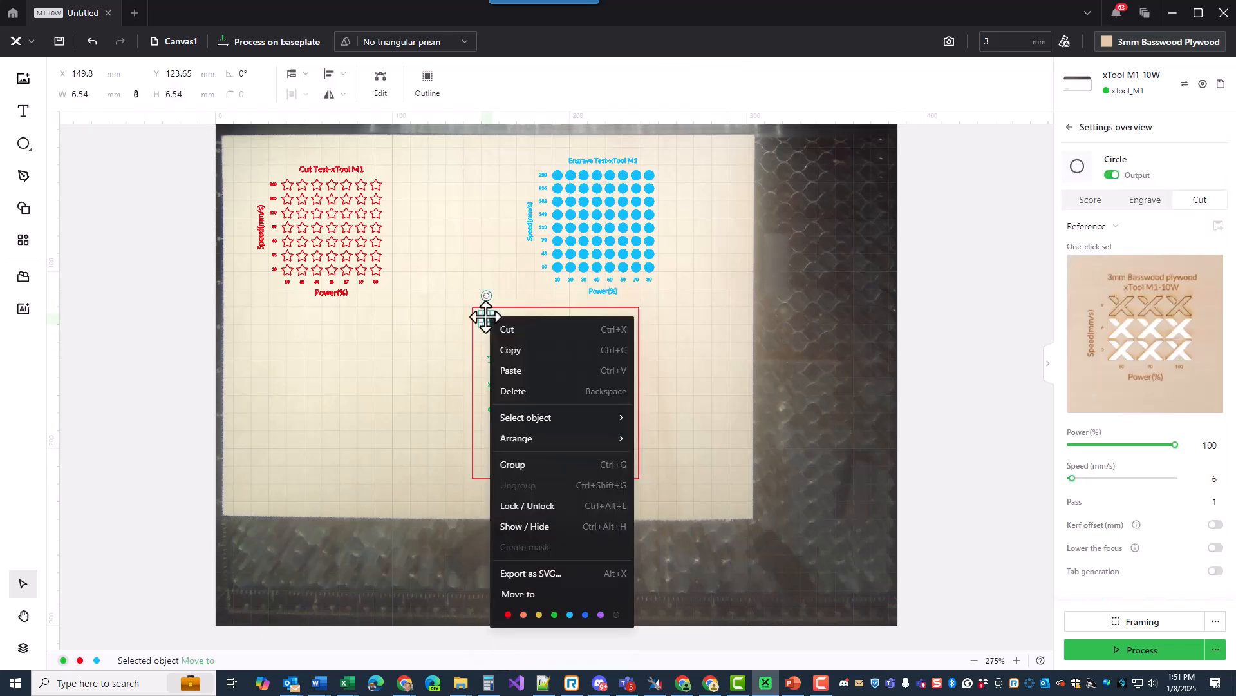
left_click(508, 615)
Step: Round the surrounding rectangle's corners with a 5 mm radius and deselect it
left_click(484, 470)
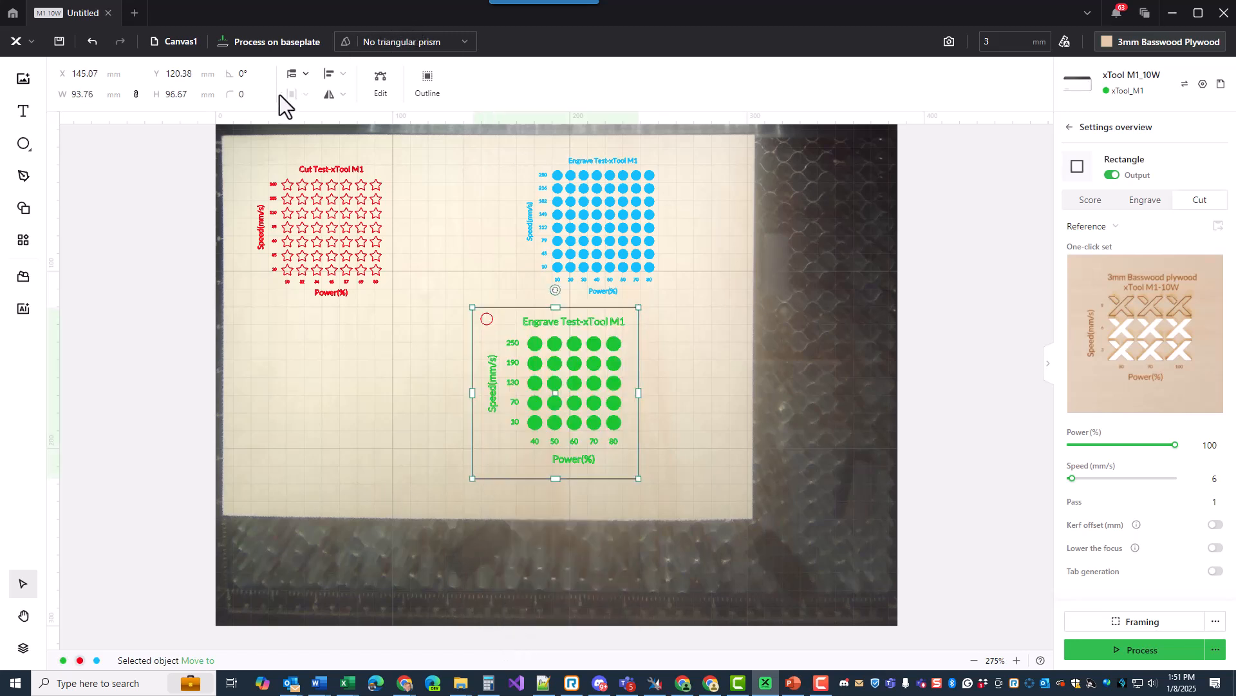
left_click(248, 98)
key("BackSpace")
type("5")
key("Return")
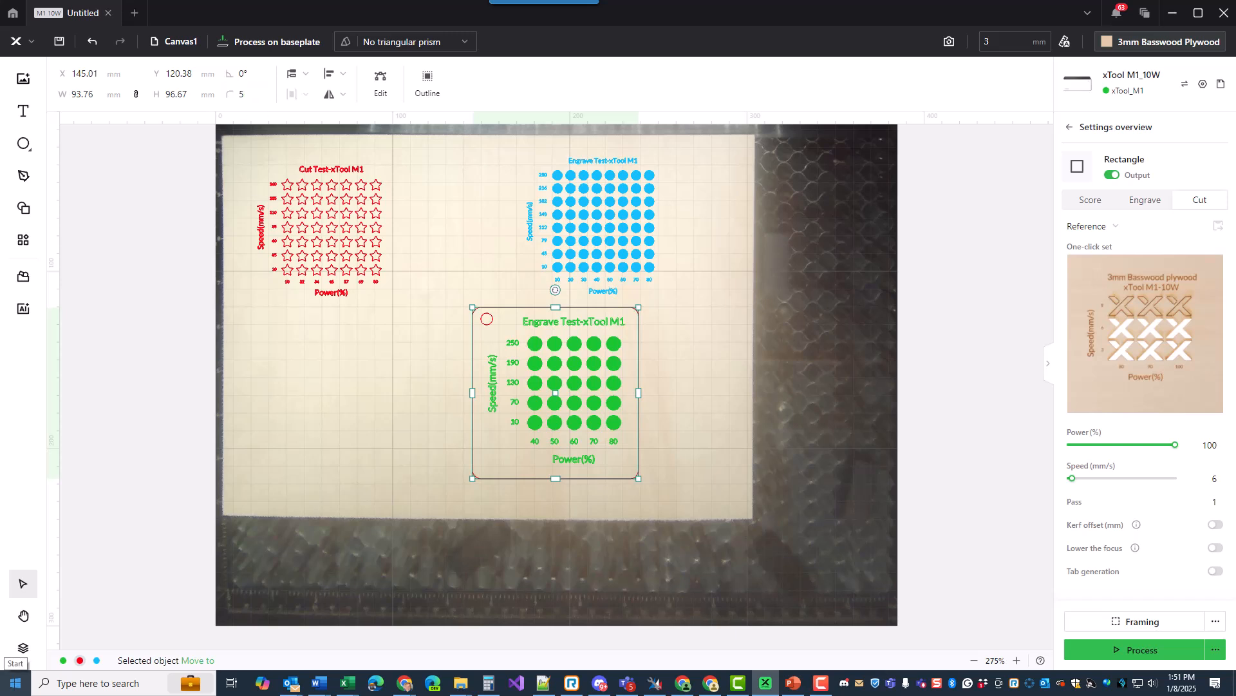
left_click(717, 350)
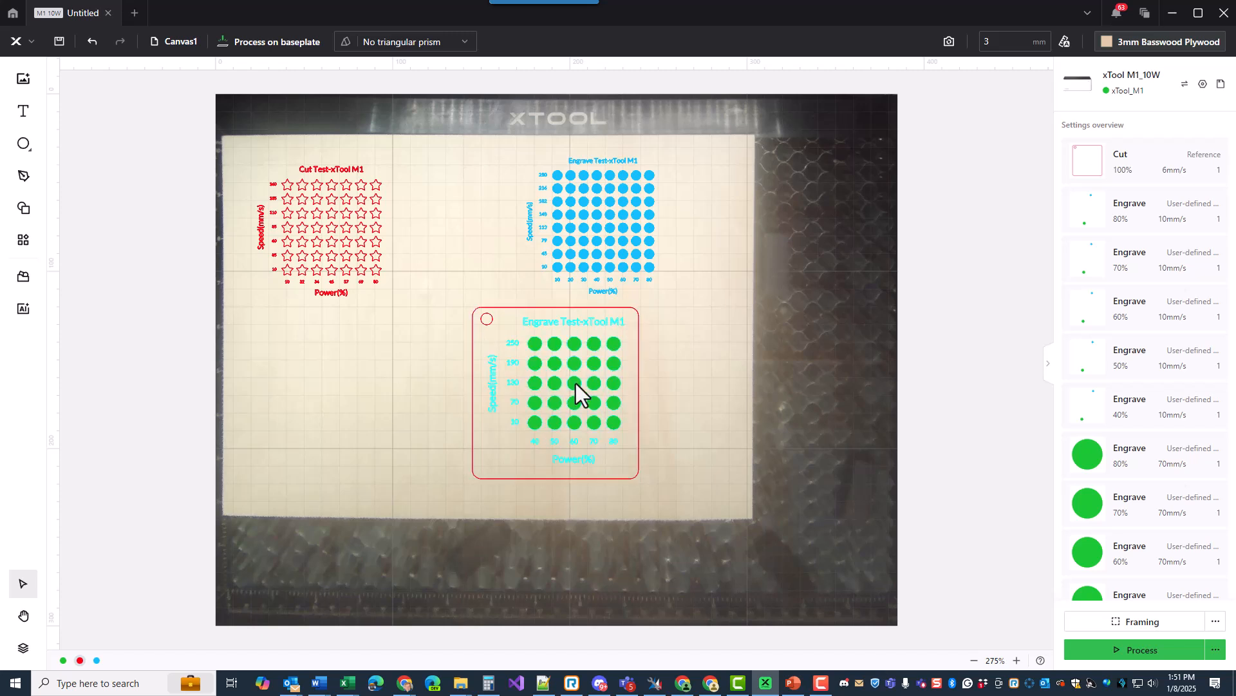
left_click(489, 322)
left_click(438, 318)
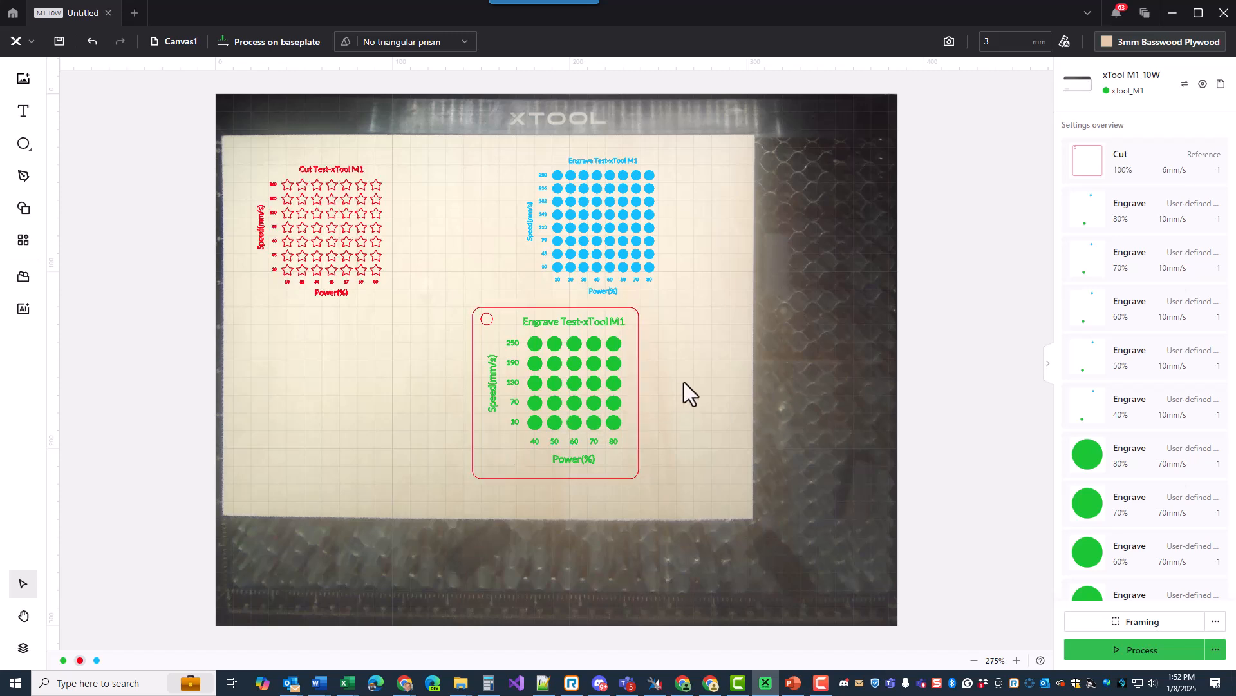
Step: Ungroup the green engrave test array and deselect its objects
mouse_move(738, 683)
left_click(24, 244)
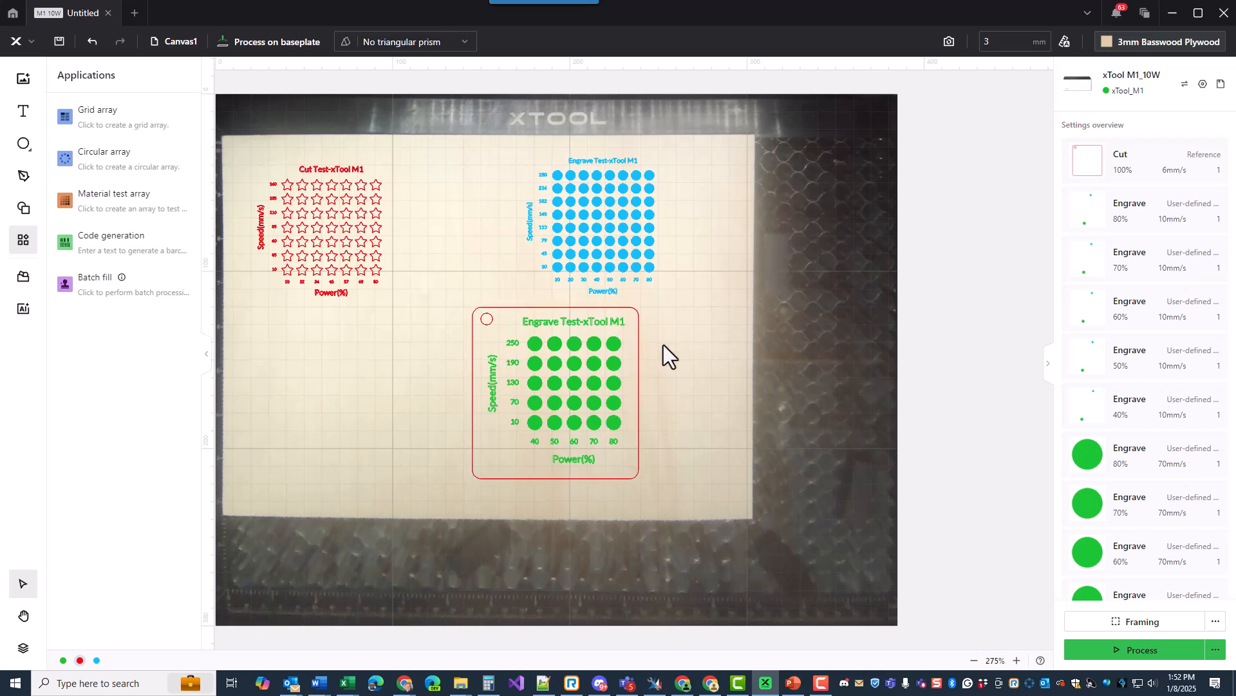
left_click(597, 385)
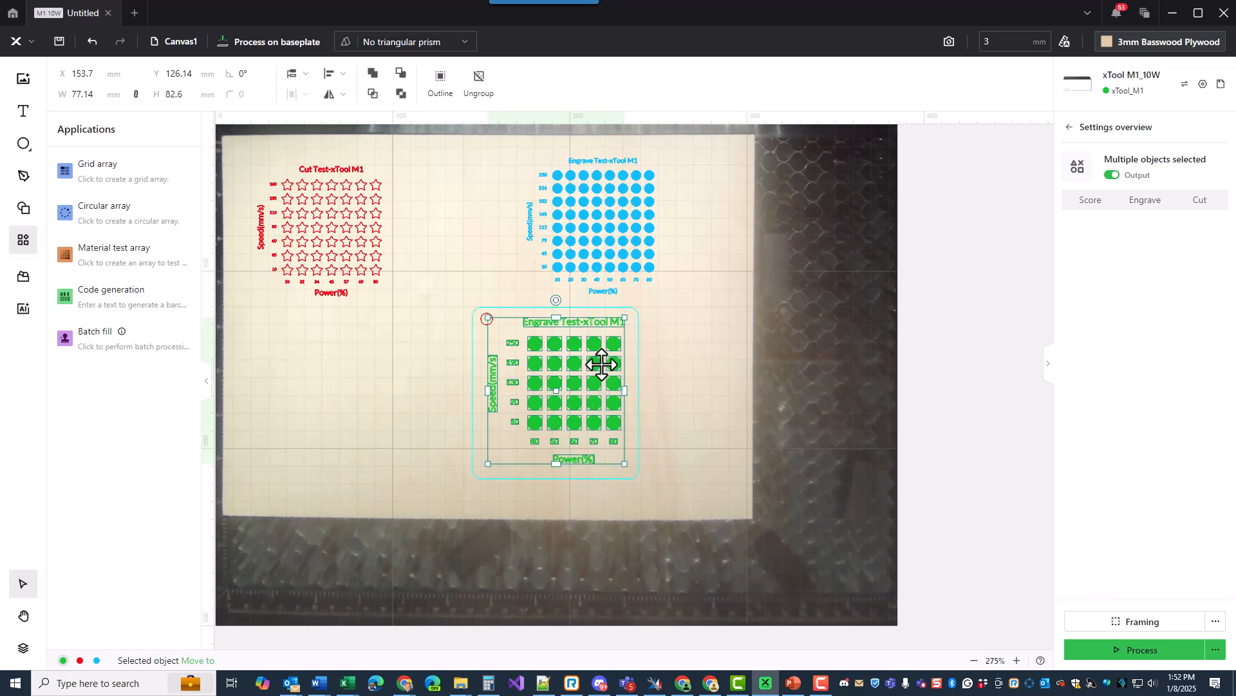
left_click(481, 90)
left_click(714, 349)
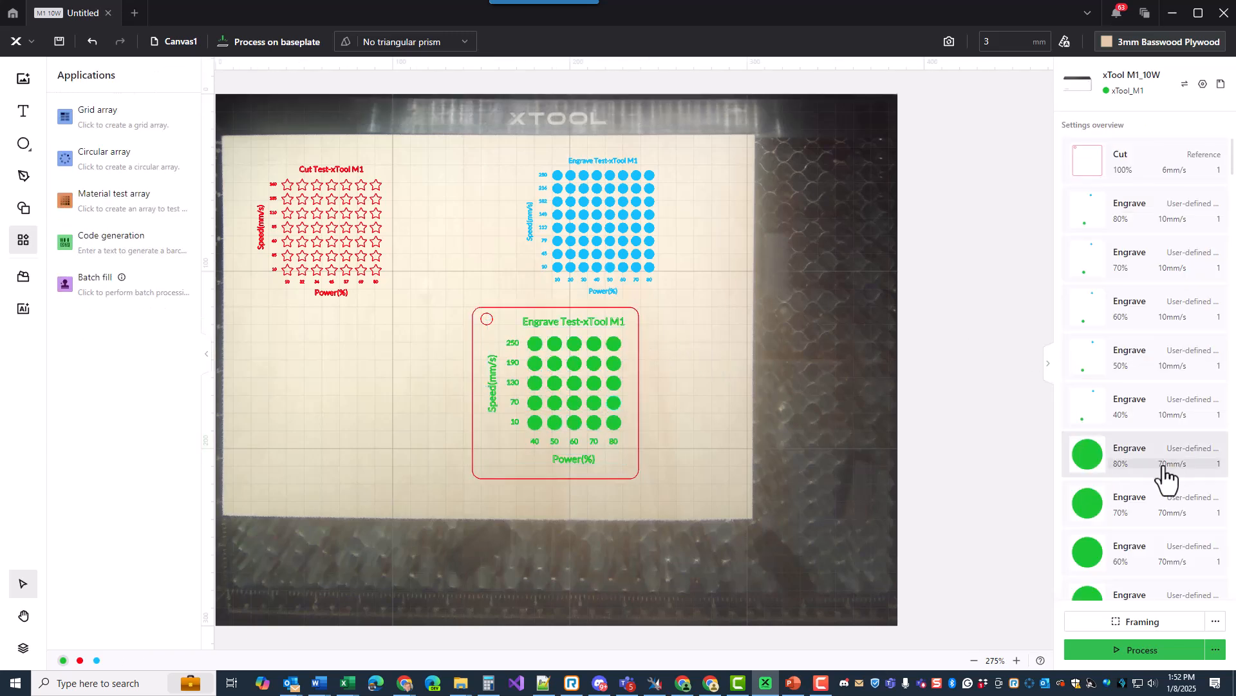
Step: Review the power and speed settings assigned to the green array's circles, including the one at 80% power and 70 mm/s
scroll(1166, 476, "down", 2)
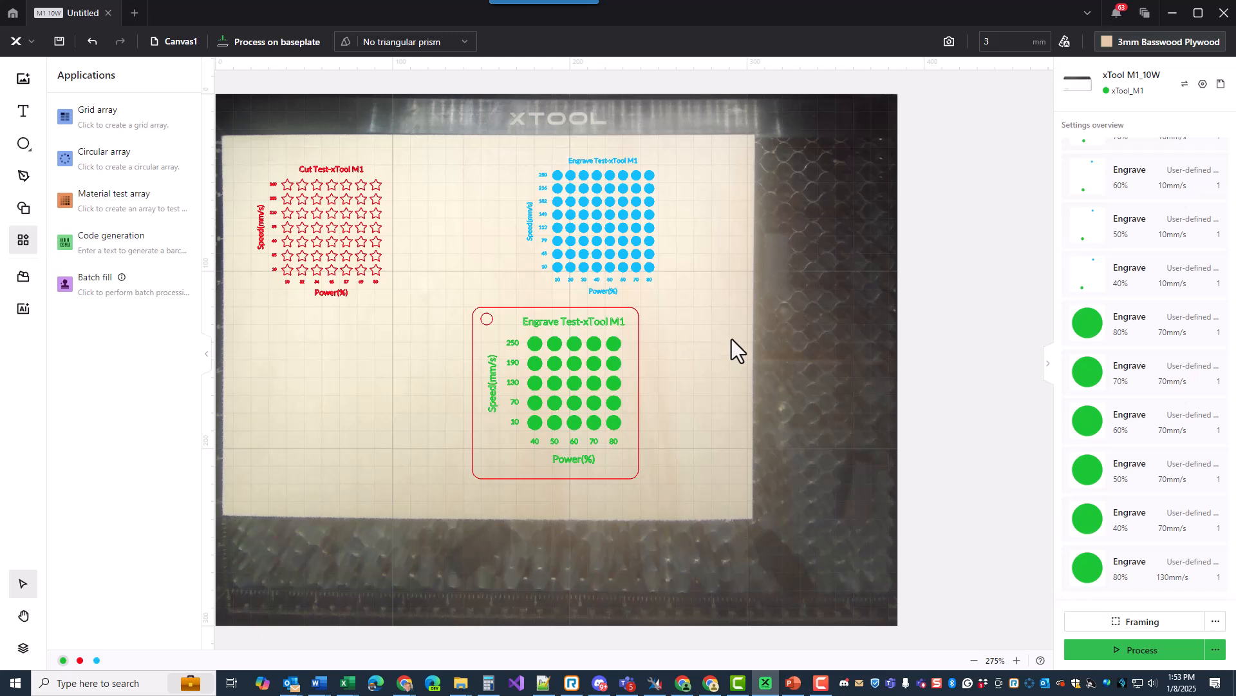
scroll(1149, 357, "down", 2)
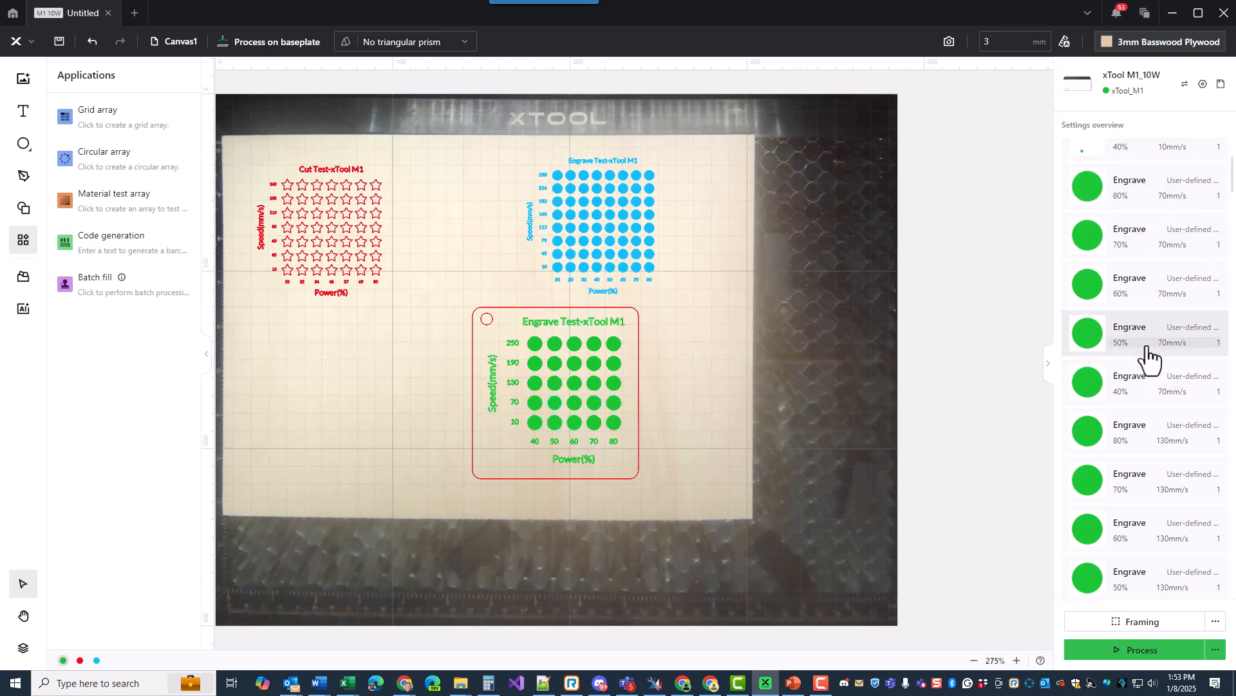
scroll(1148, 358, "down", 4)
scroll(1148, 358, "up", 8)
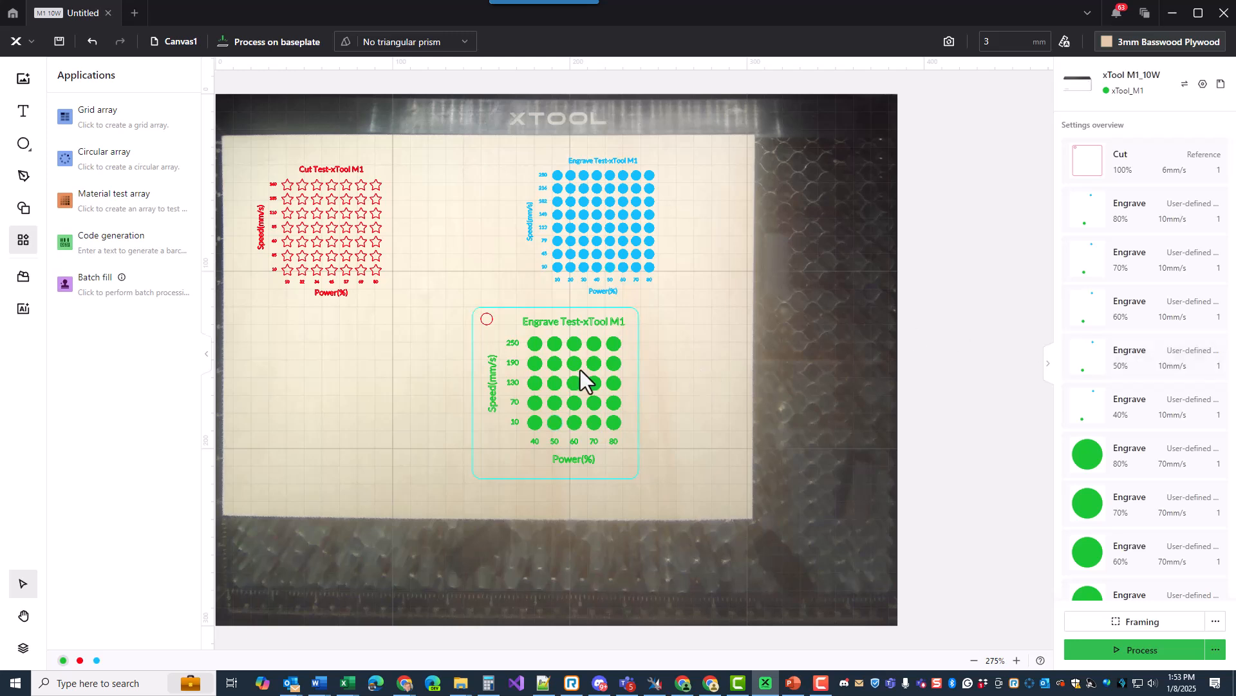
left_click(1138, 466)
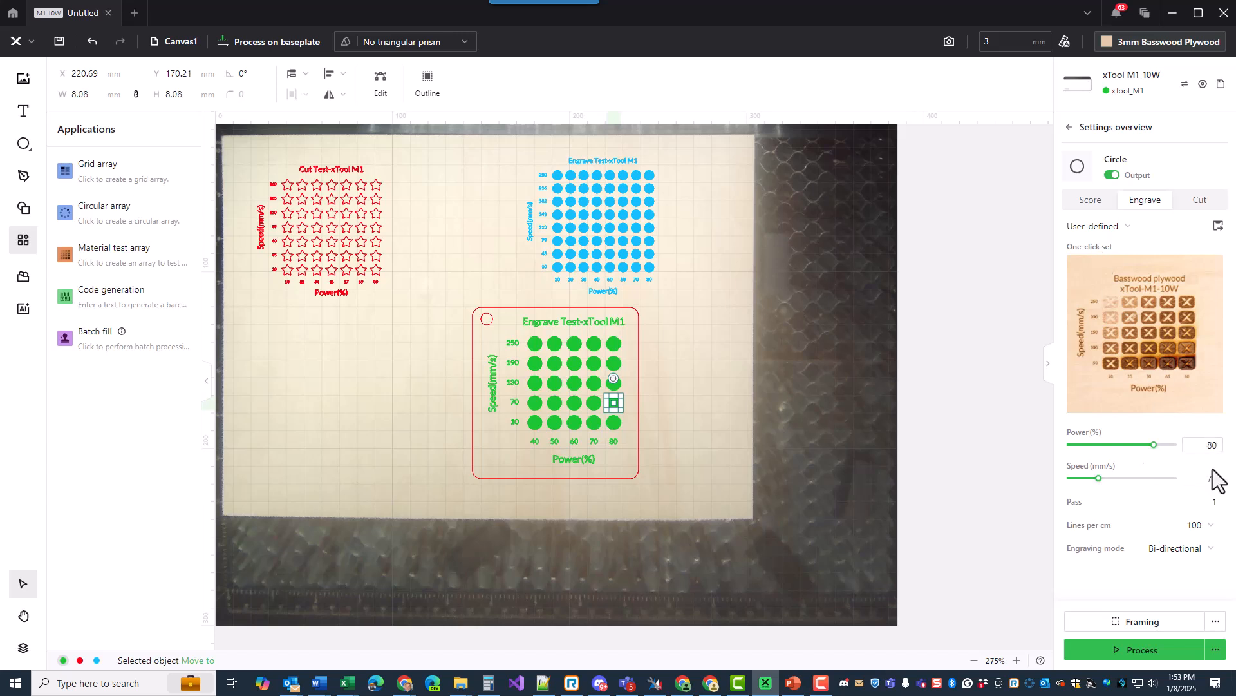
left_click(824, 367)
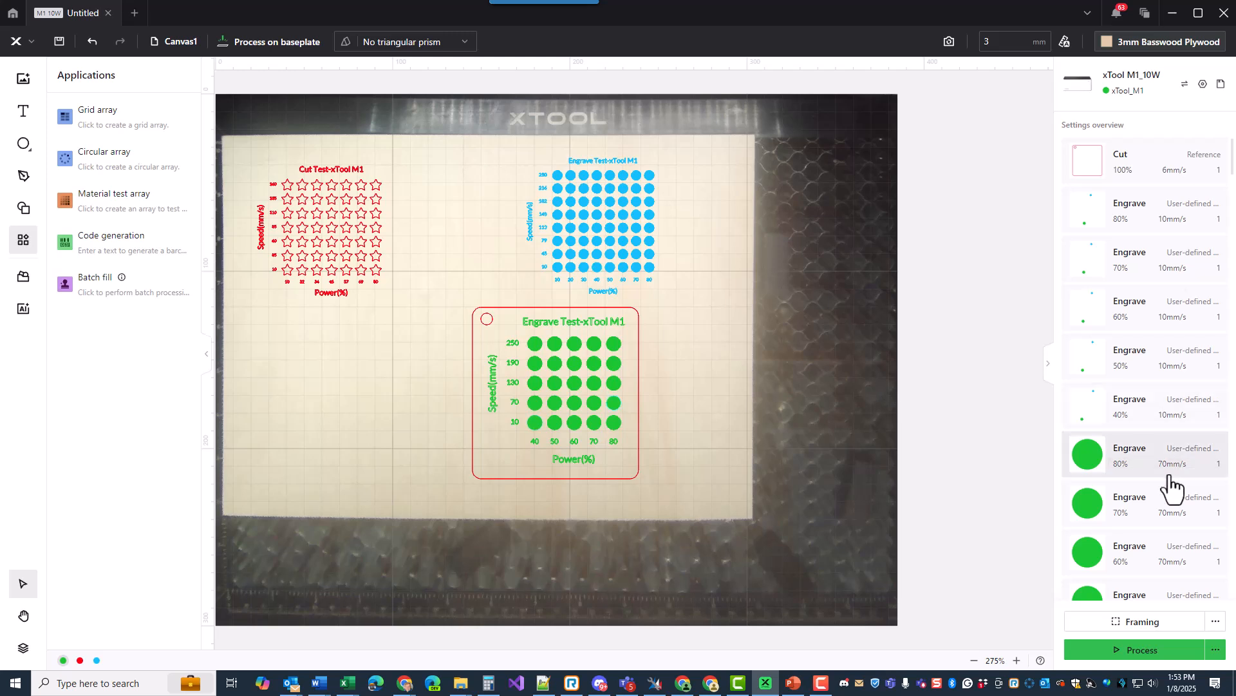
scroll(1157, 519, "down", 5)
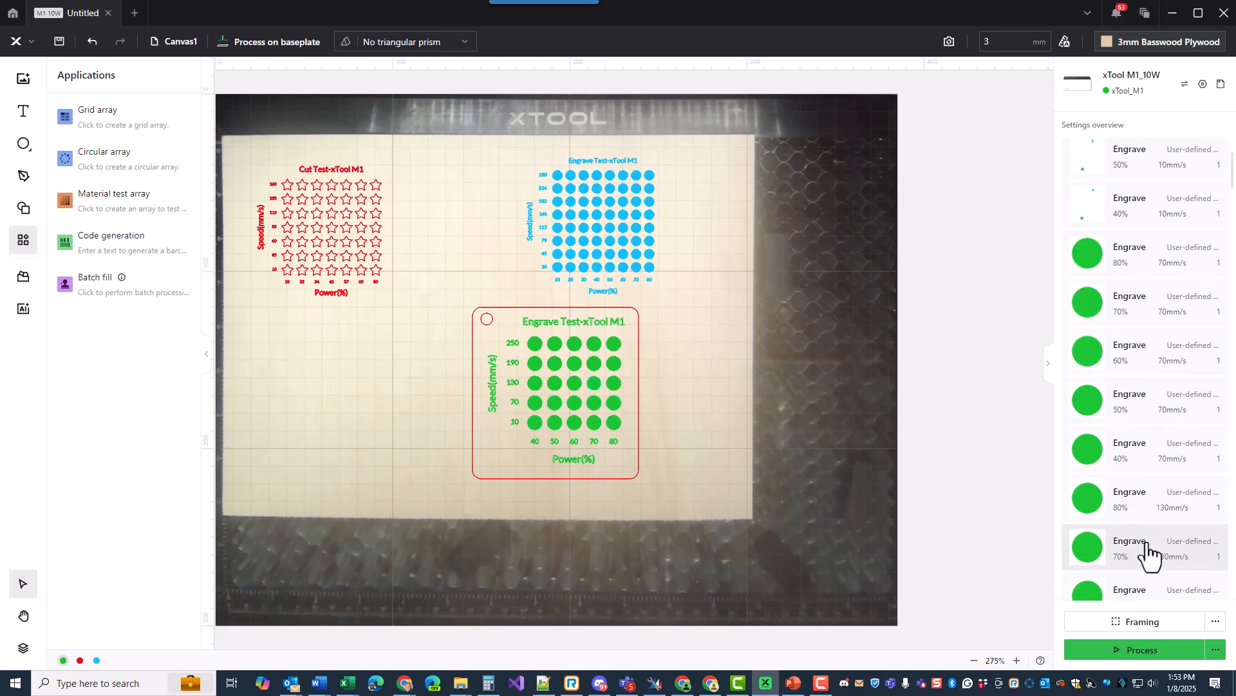
scroll(1149, 553, "down", 10)
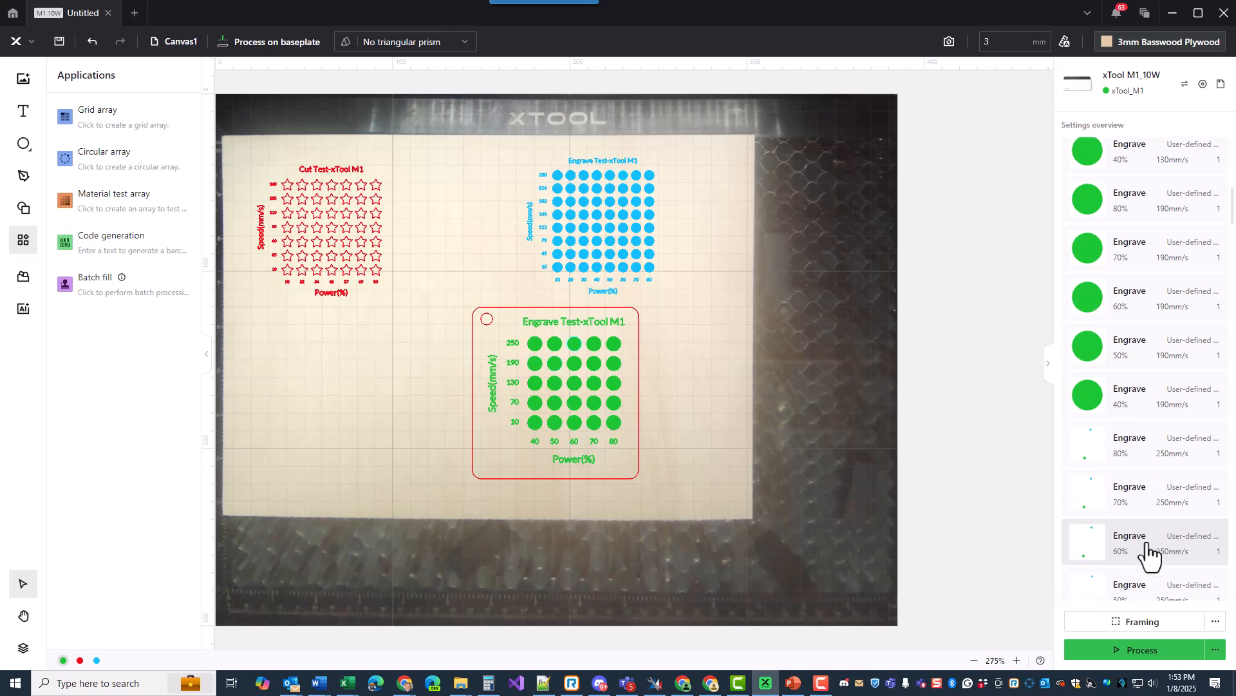
scroll(1149, 552, "down", 2)
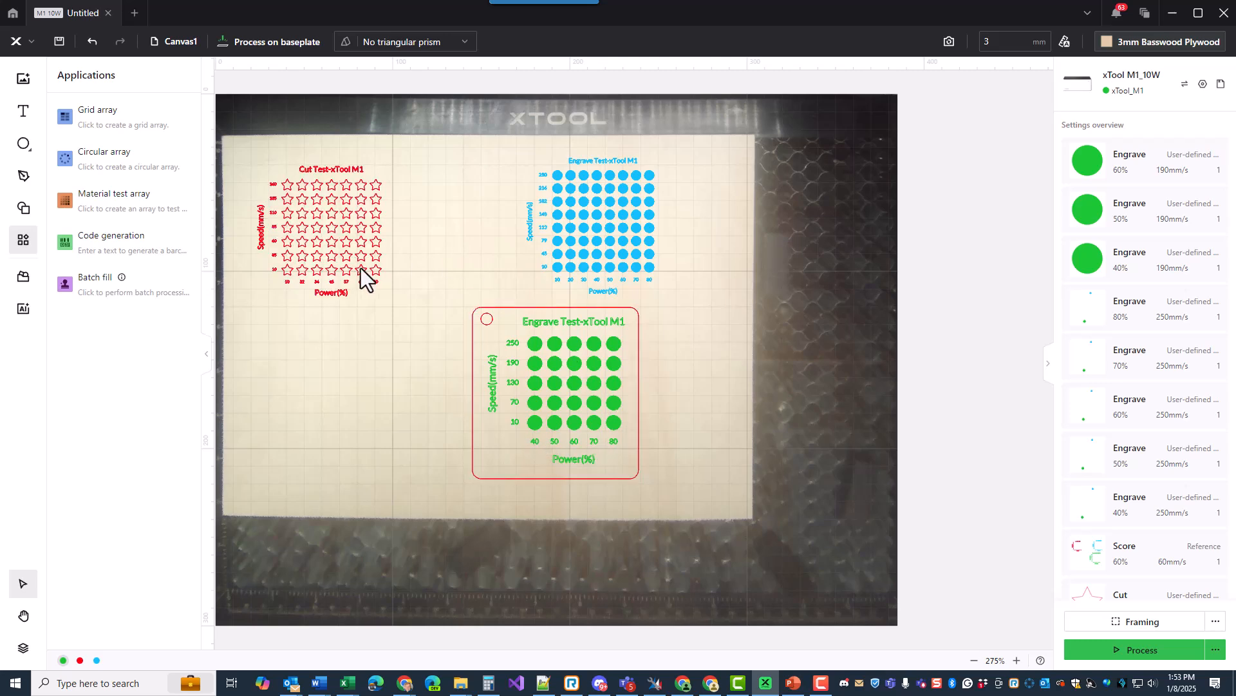
Step: Enlarge the red cut test array to about 123 by 129 mm, move it to about X 4, Y 41 mm, and deselect it
left_click(331, 245)
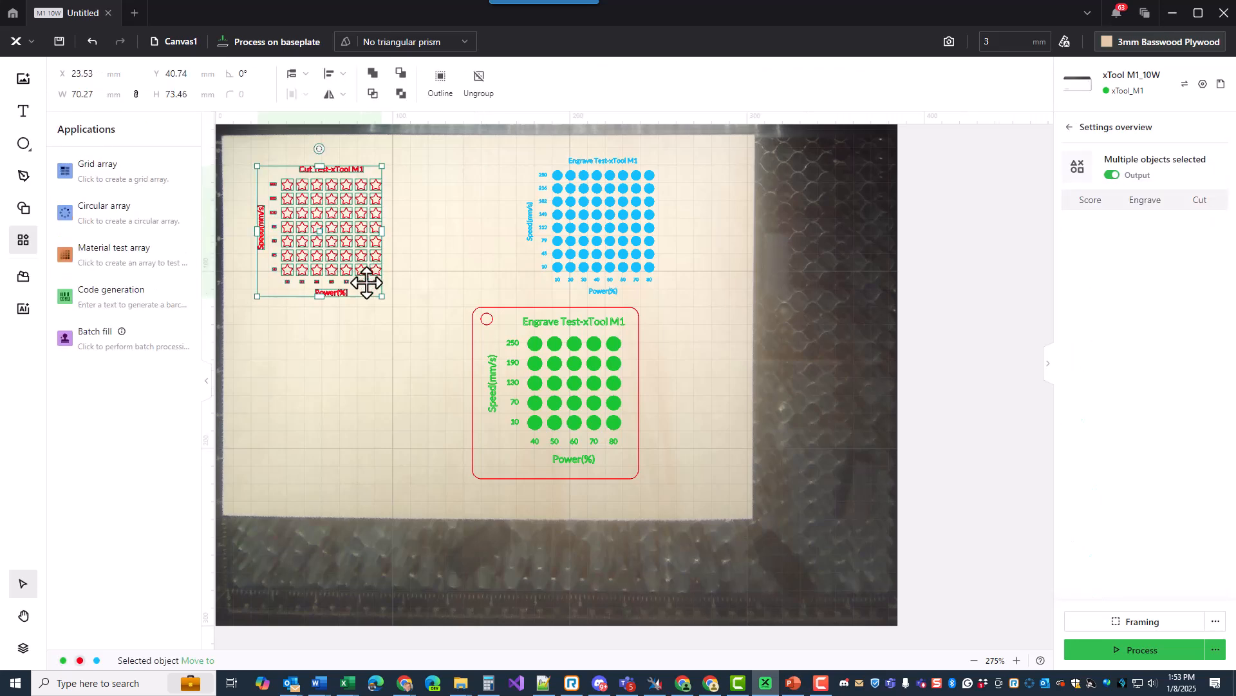
left_click_drag(385, 300, 426, 394)
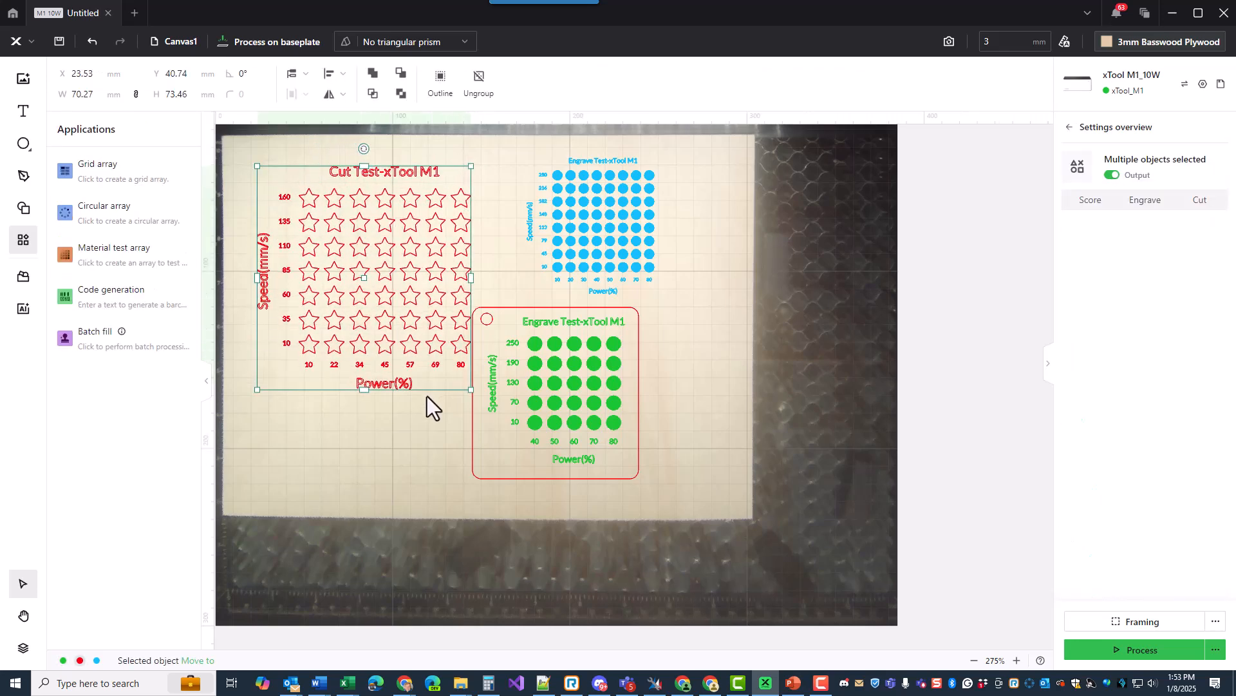
left_click_drag(381, 331, 367, 332)
left_click(400, 412)
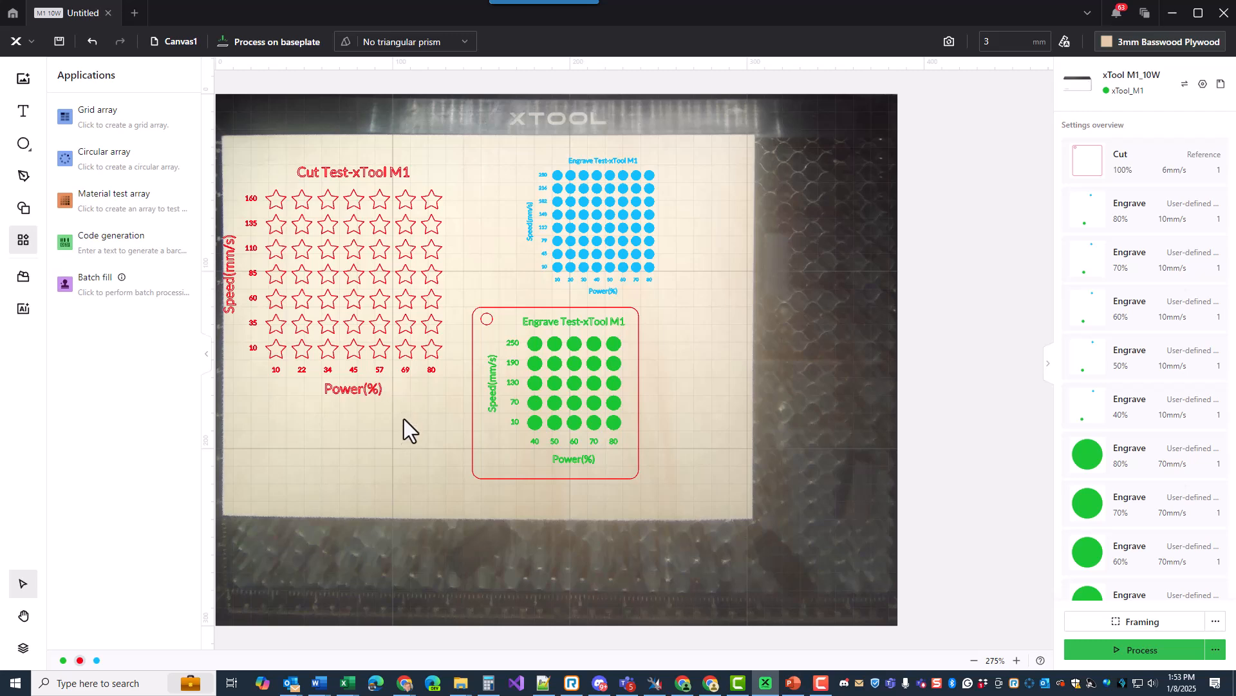
Step: Ungroup the red cut test array and deselect its objects
left_click(404, 349)
right_click(404, 349)
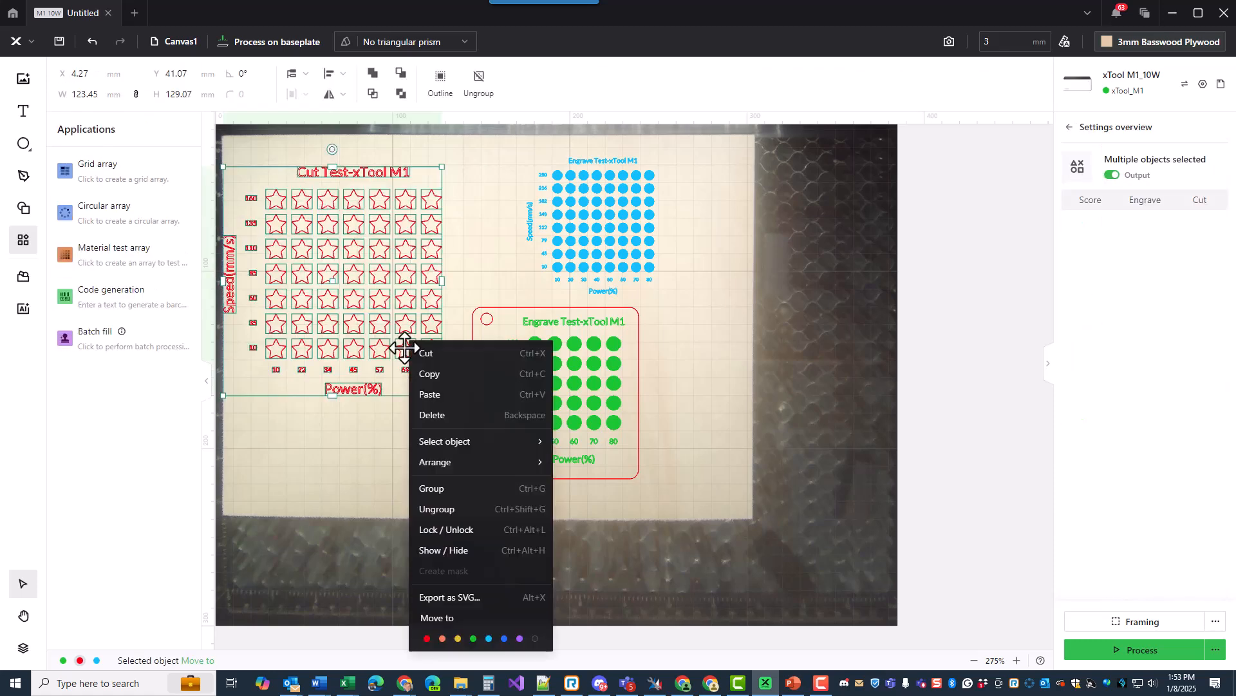
left_click(480, 87)
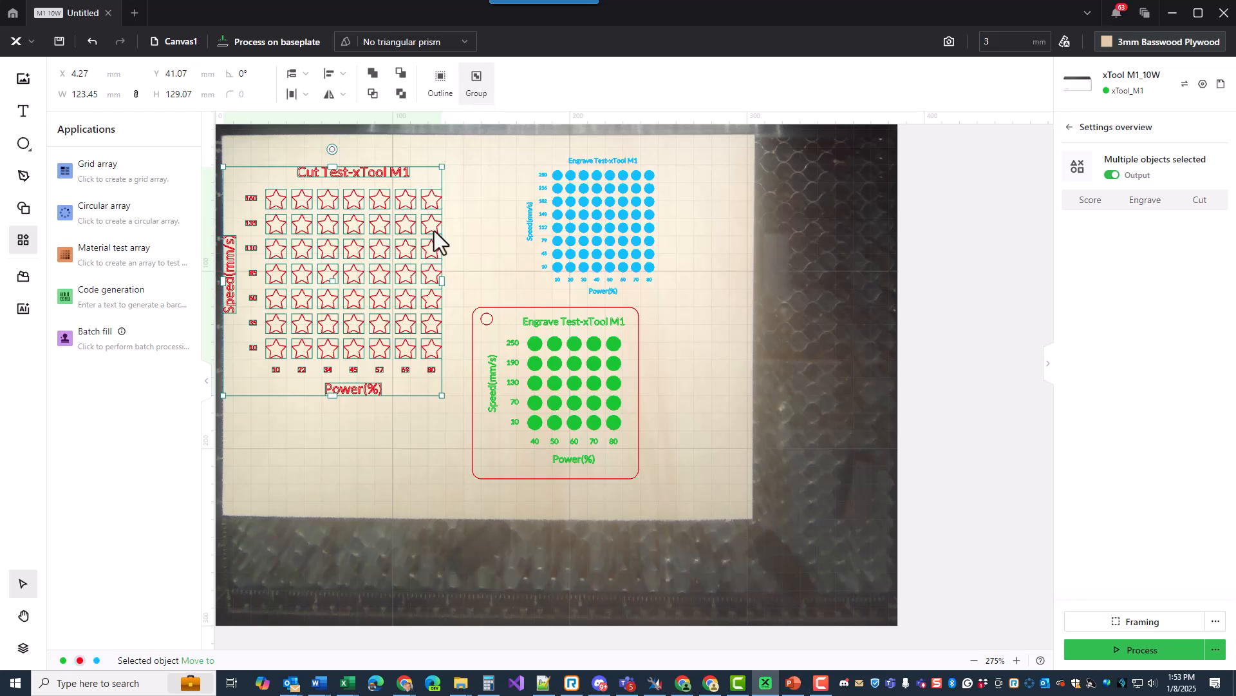
left_click(405, 443)
Step: Set the cut power to 70% for the star in the 69% column at 10 mm/s and deselect it
left_click(405, 351)
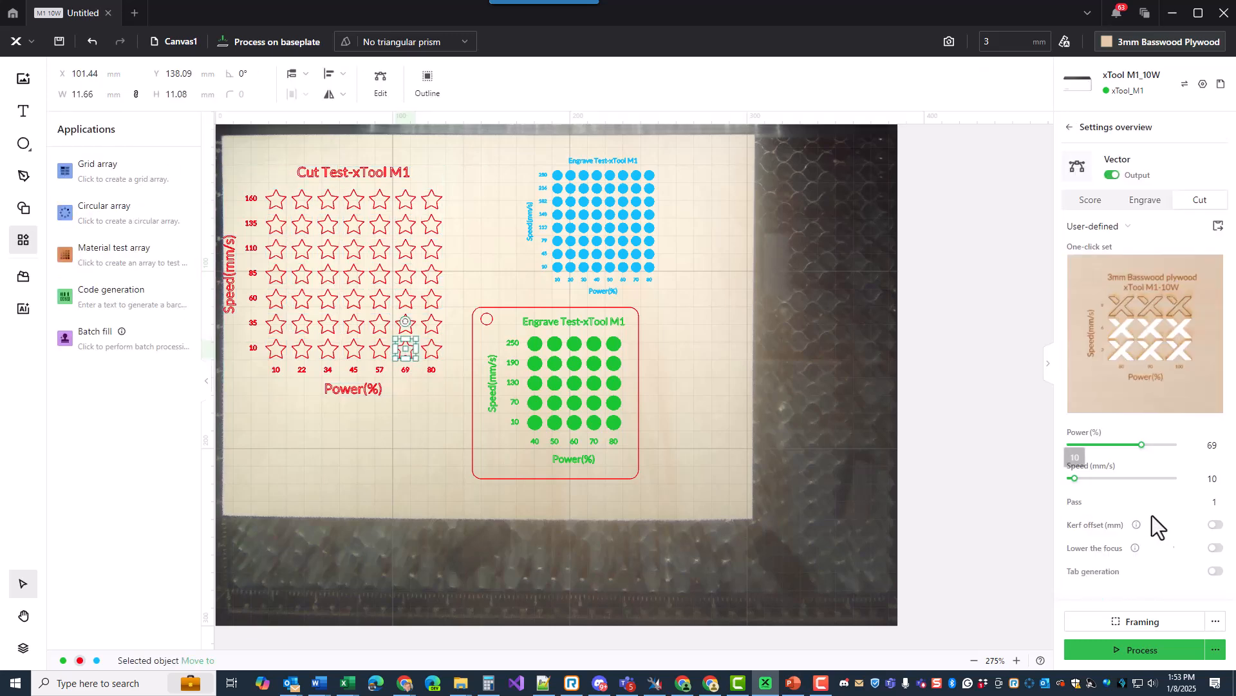
left_click(1203, 444)
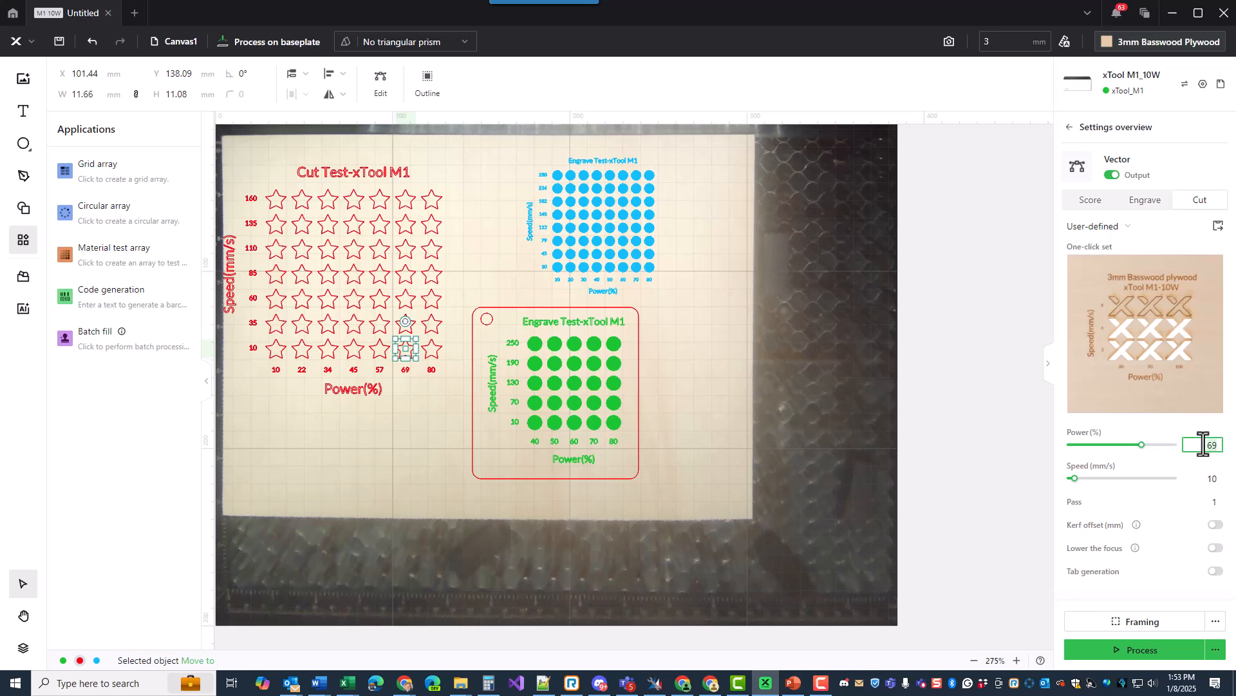
type("70")
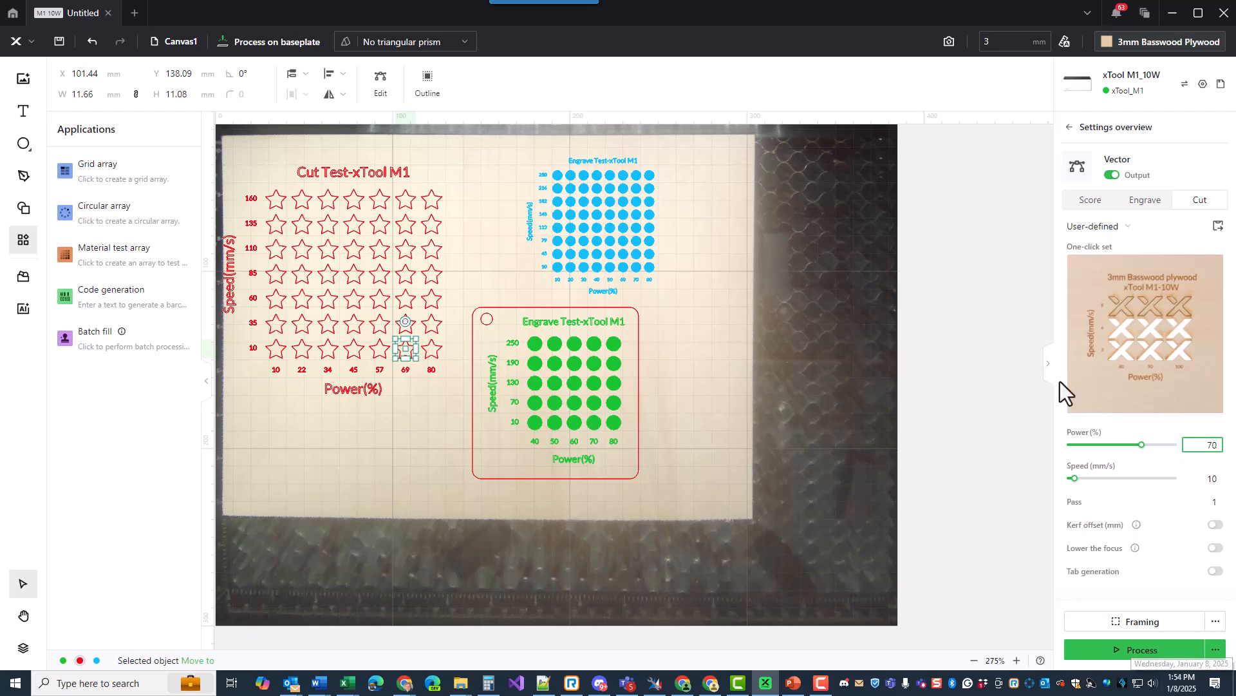
left_click(417, 413)
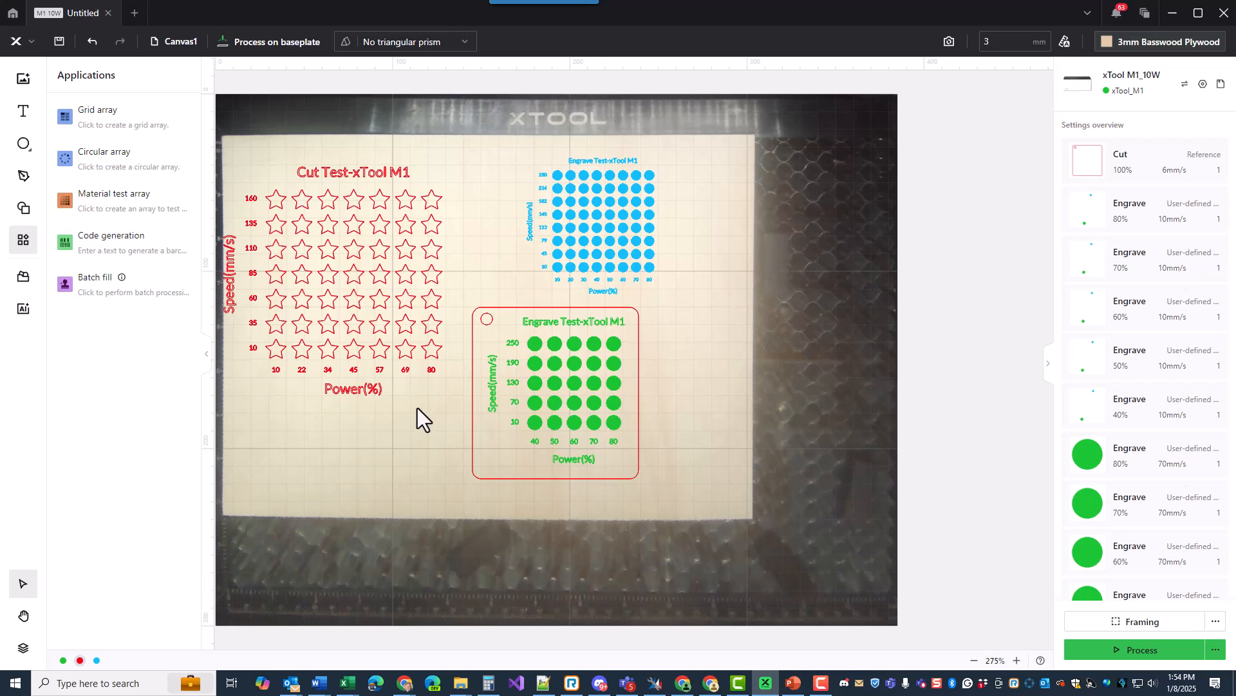
Step: Inspect the settings of the green circle at 70% and 70 mm/s, and of the cut array's 69 label and the stars above it
left_click(593, 403)
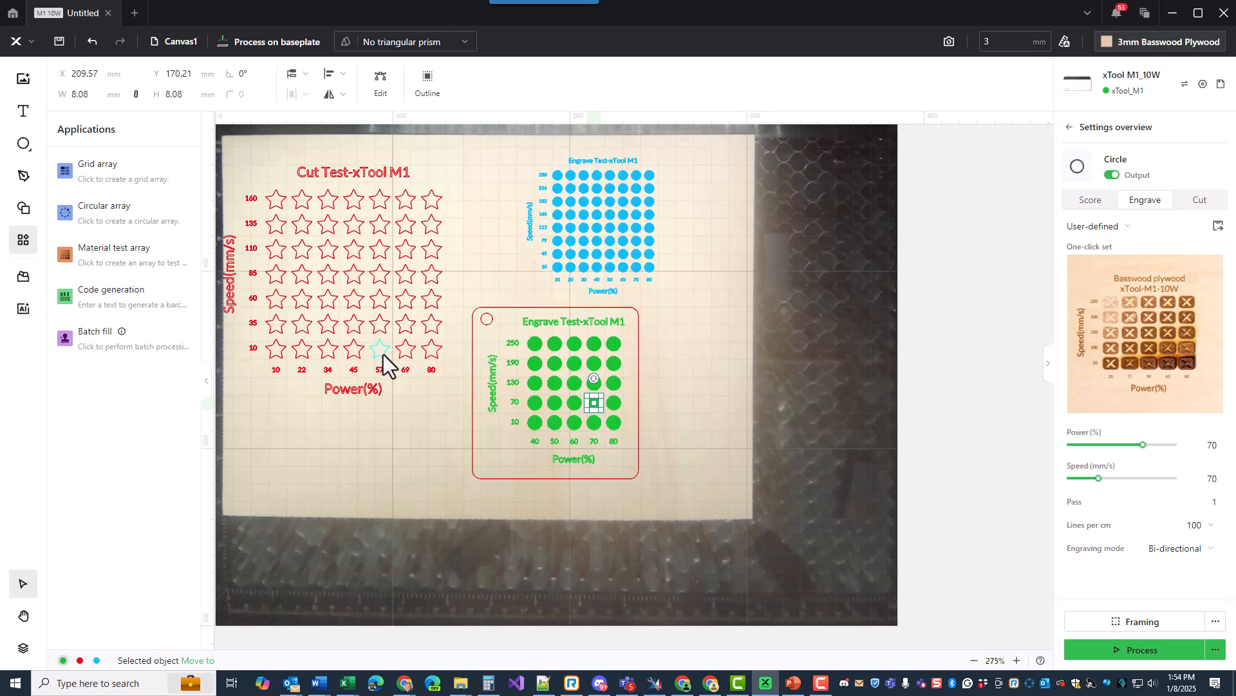
left_click(408, 353)
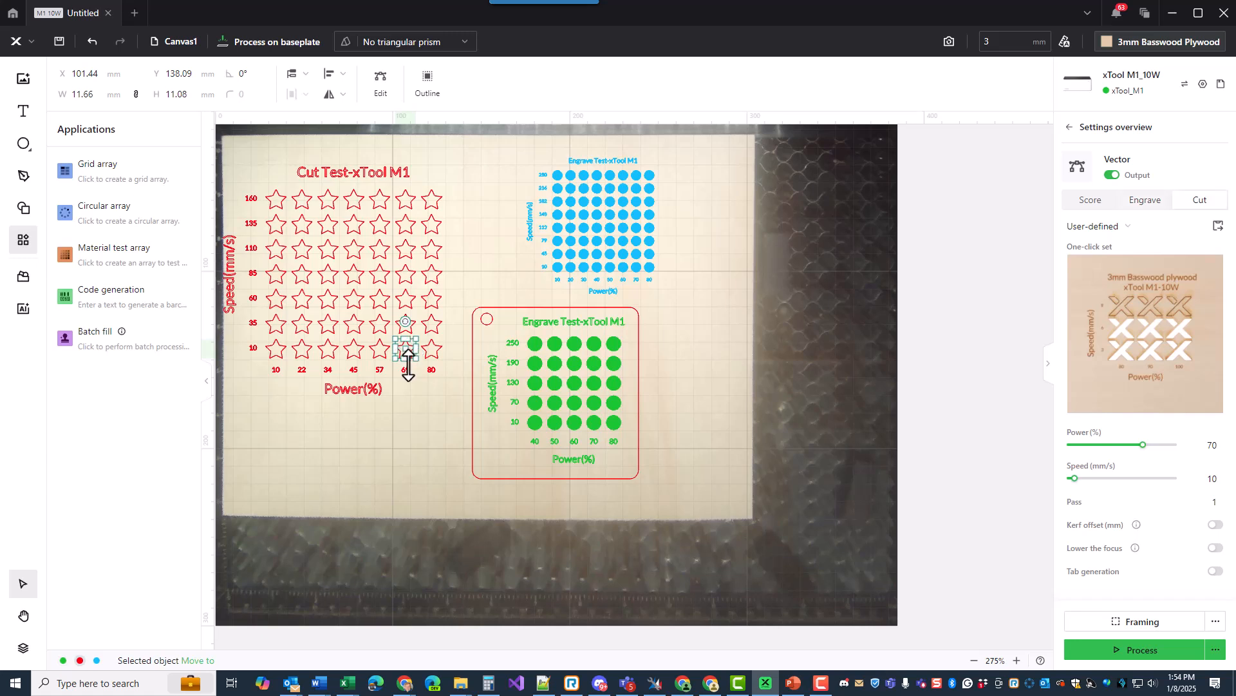
left_click(408, 372)
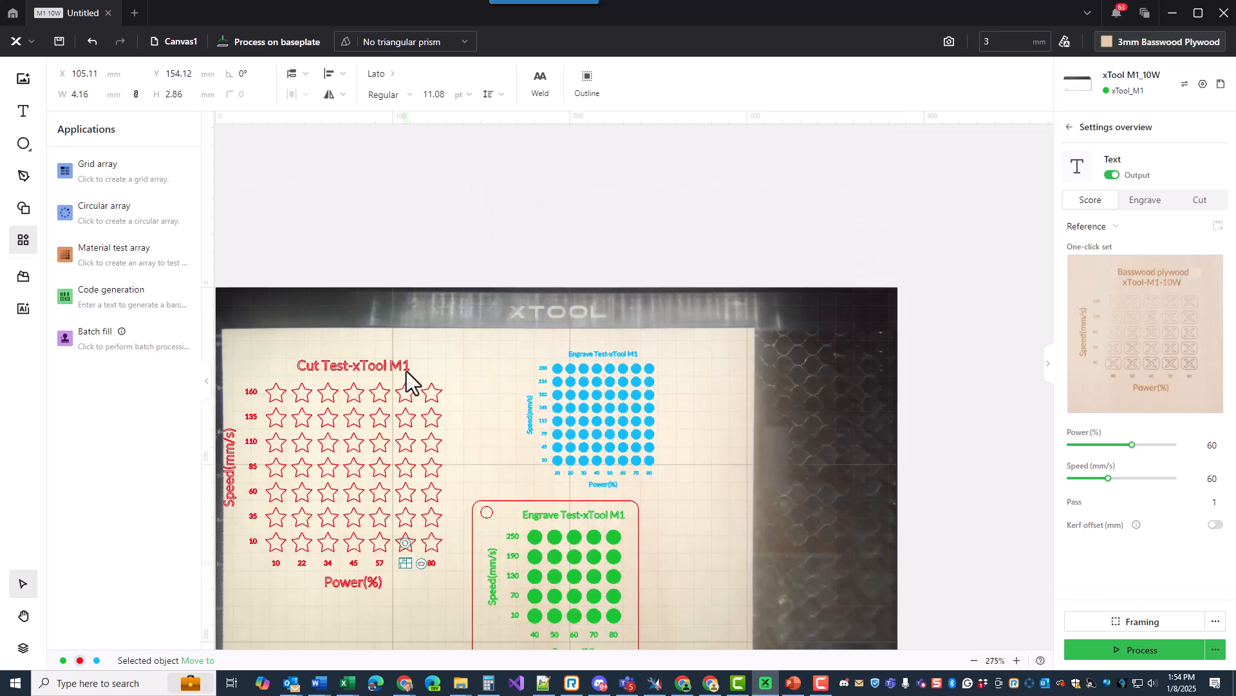
left_click(407, 397)
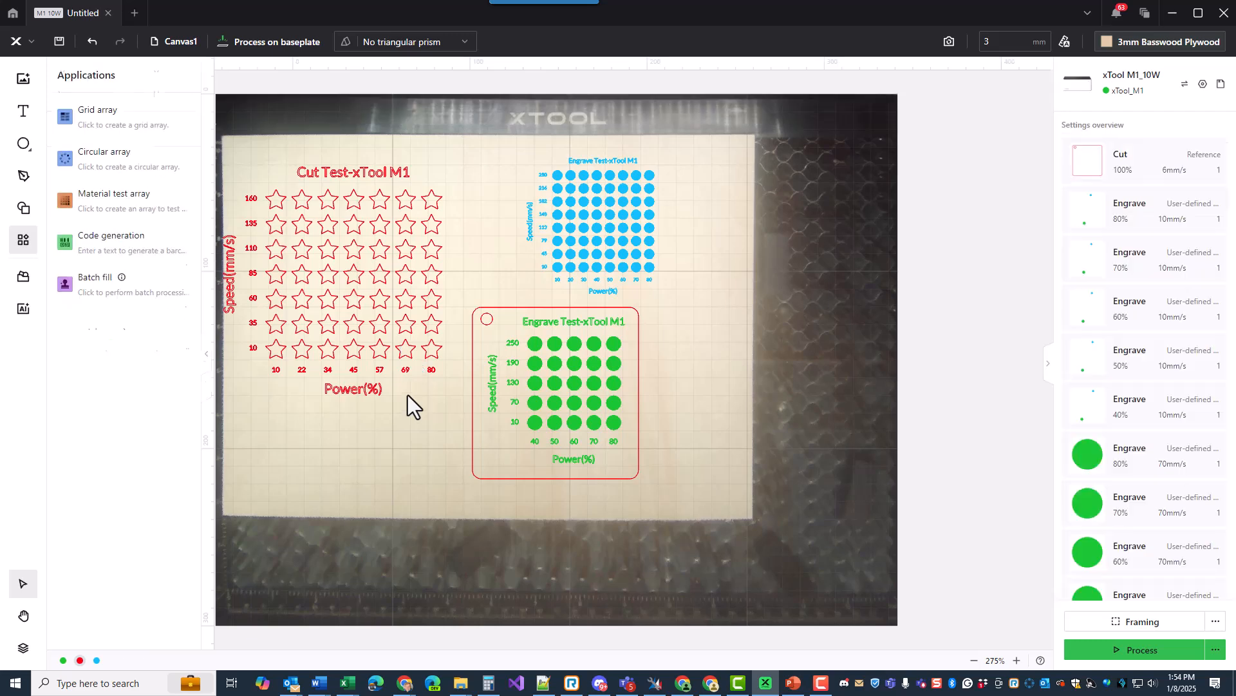
left_click(405, 371)
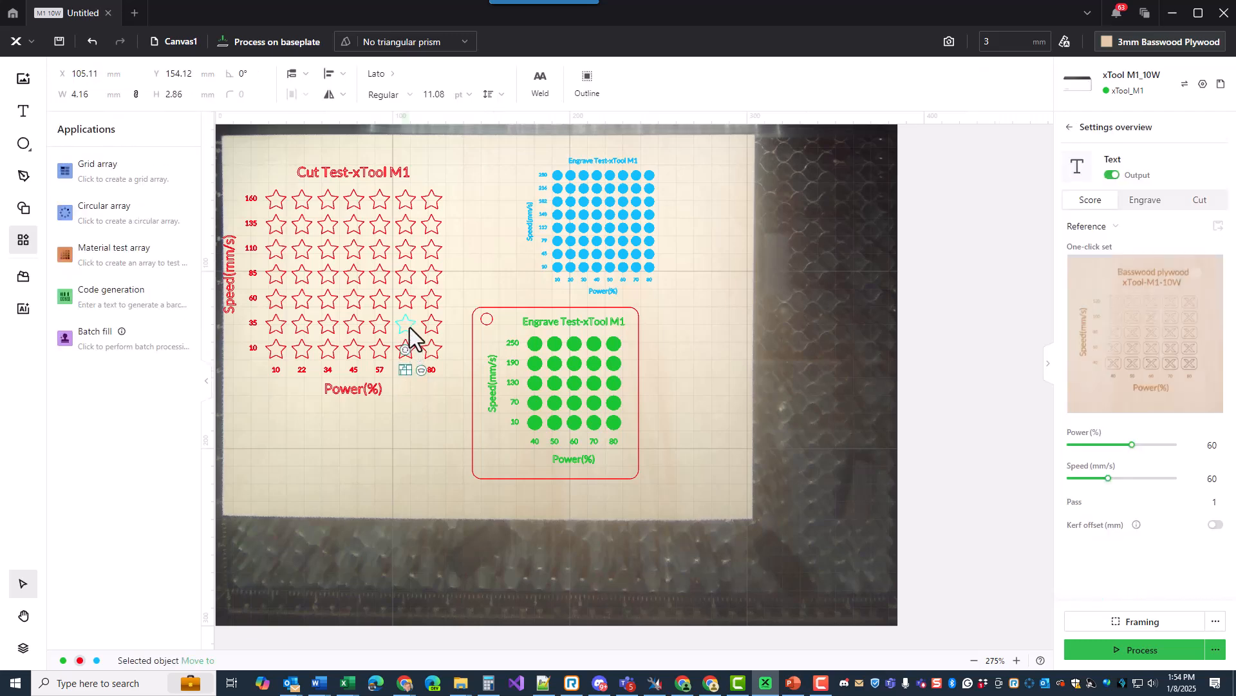
left_click(405, 205)
left_click(403, 226)
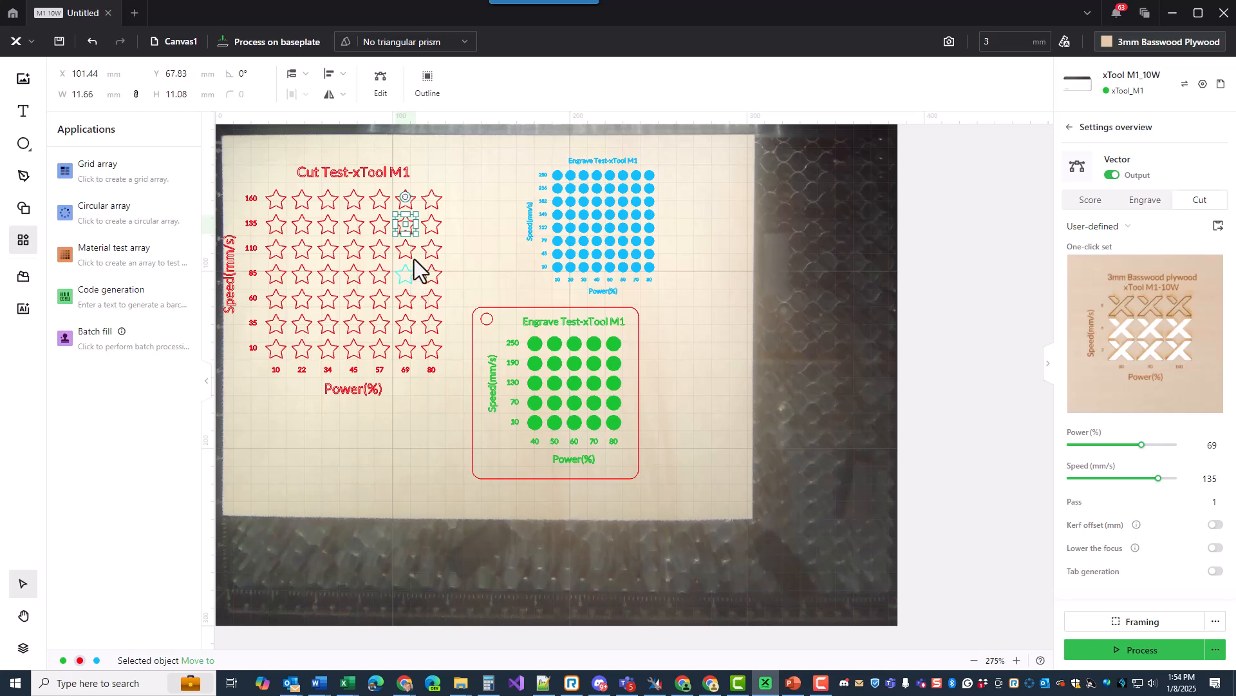
left_click(500, 196)
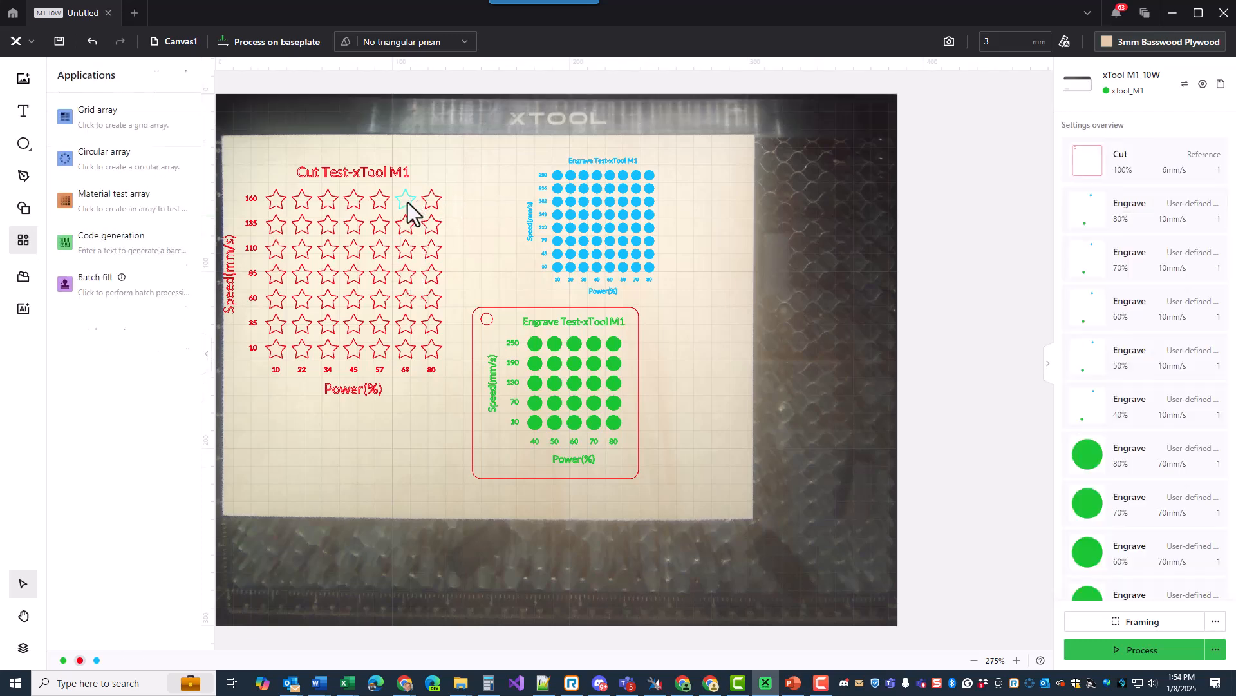
left_click(409, 224)
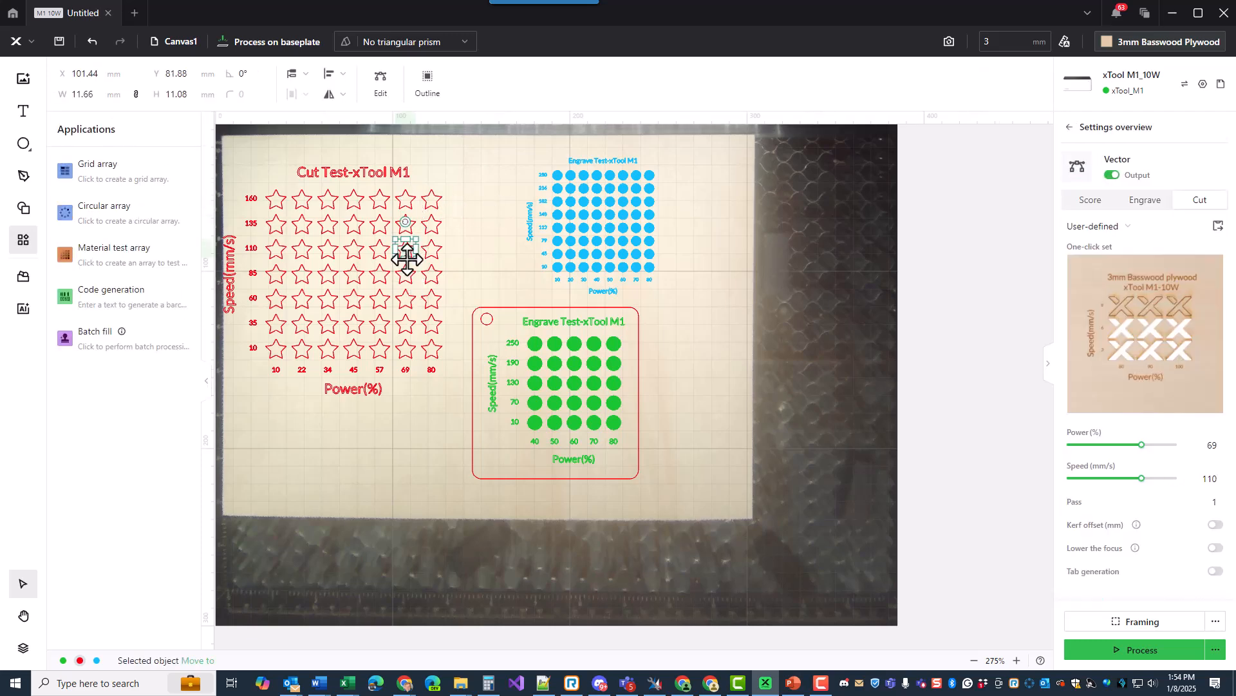
Step: Select all seven stars in the cut array's 69% column, set their power to 70%, and deselect them
left_click(409, 204)
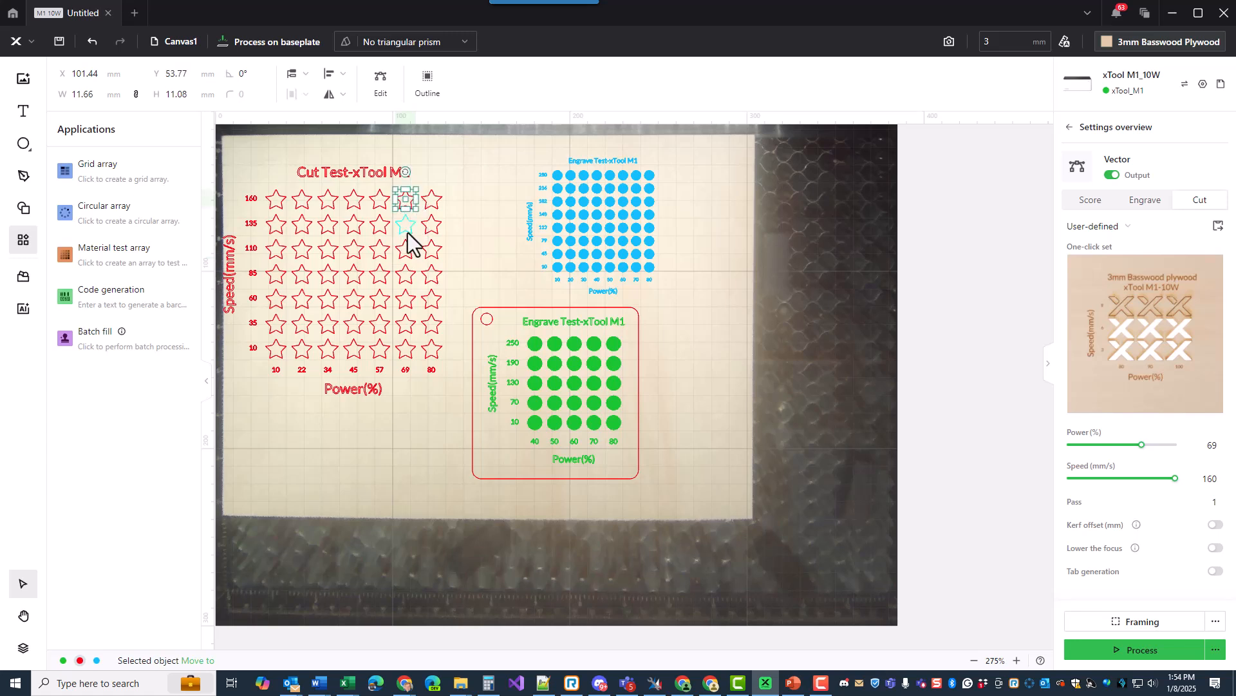
left_click(407, 231, "shift")
left_click(405, 252, "shift")
left_click(403, 276, "shift")
left_click(404, 307, "shift")
left_click(407, 326, "shift")
left_click(406, 354, "shift")
left_click(1186, 446)
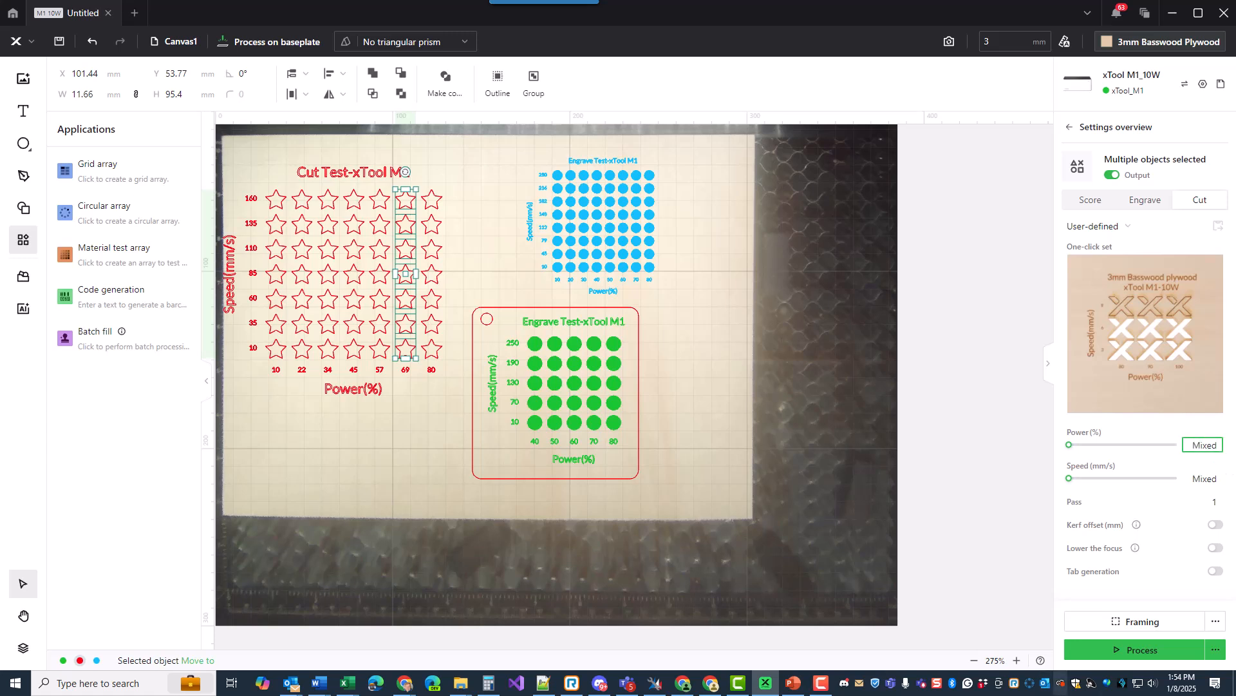
type("70")
key("Return")
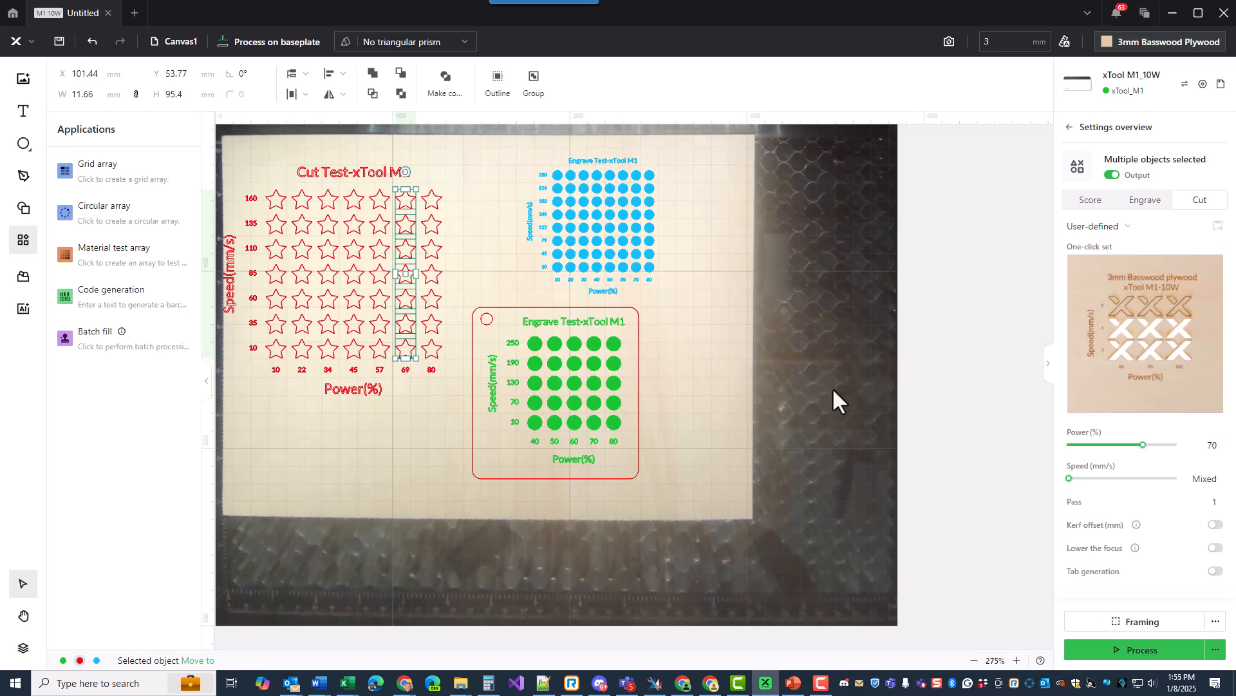
left_click(452, 479)
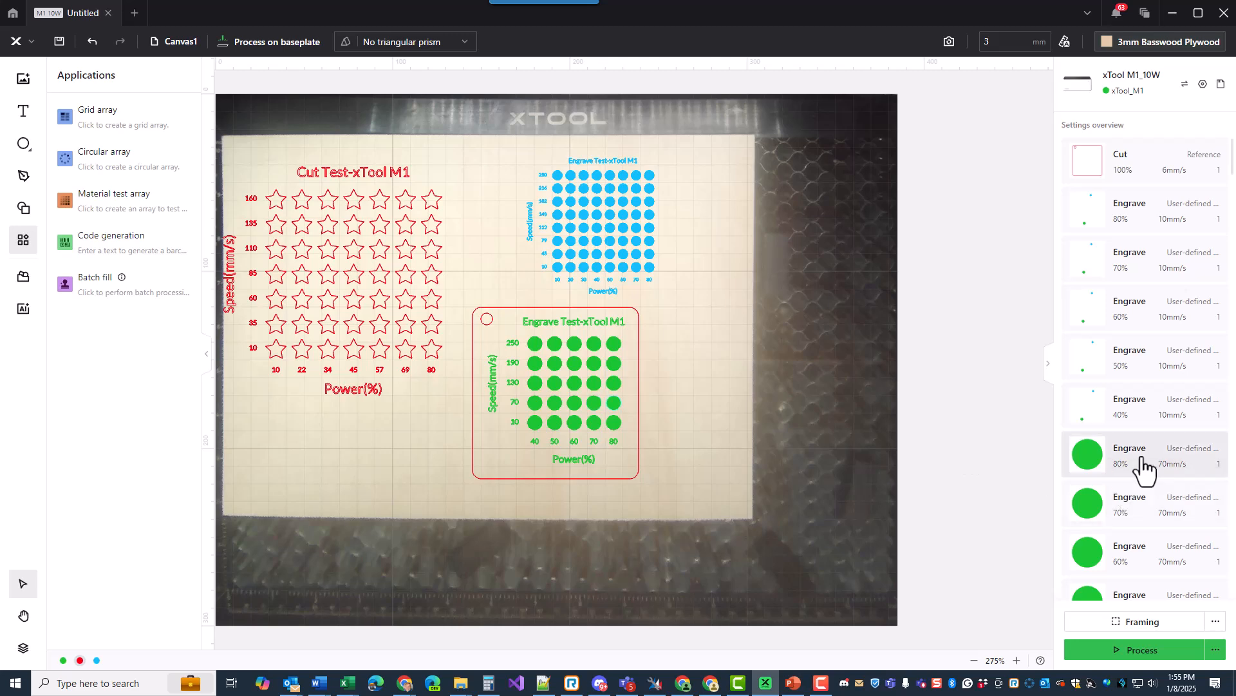
Step: Review the stars' cut entries in the settings overview and check the 69% column's star at 60 mm/s
scroll(1147, 470, "down", 3)
scroll(1145, 476, "down", 10)
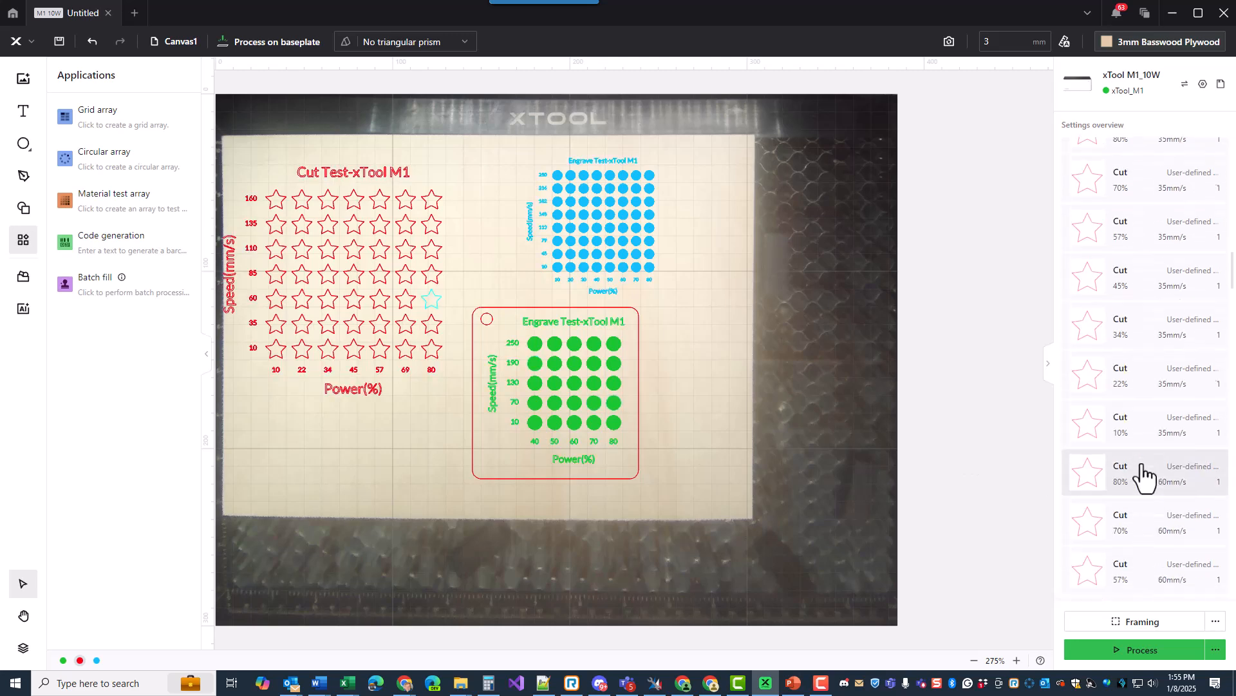
scroll(1145, 477, "down", 4)
scroll(1145, 477, "down", 4)
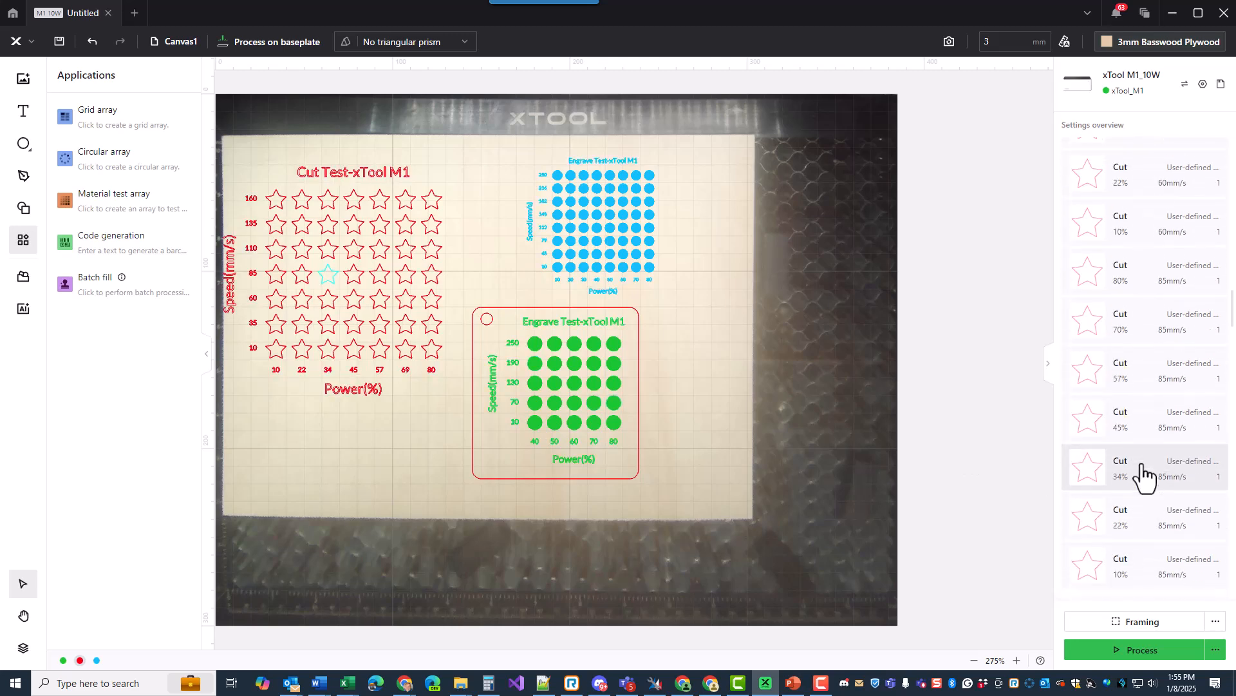
scroll(1145, 476, "up", 5)
scroll(1145, 477, "up", 4)
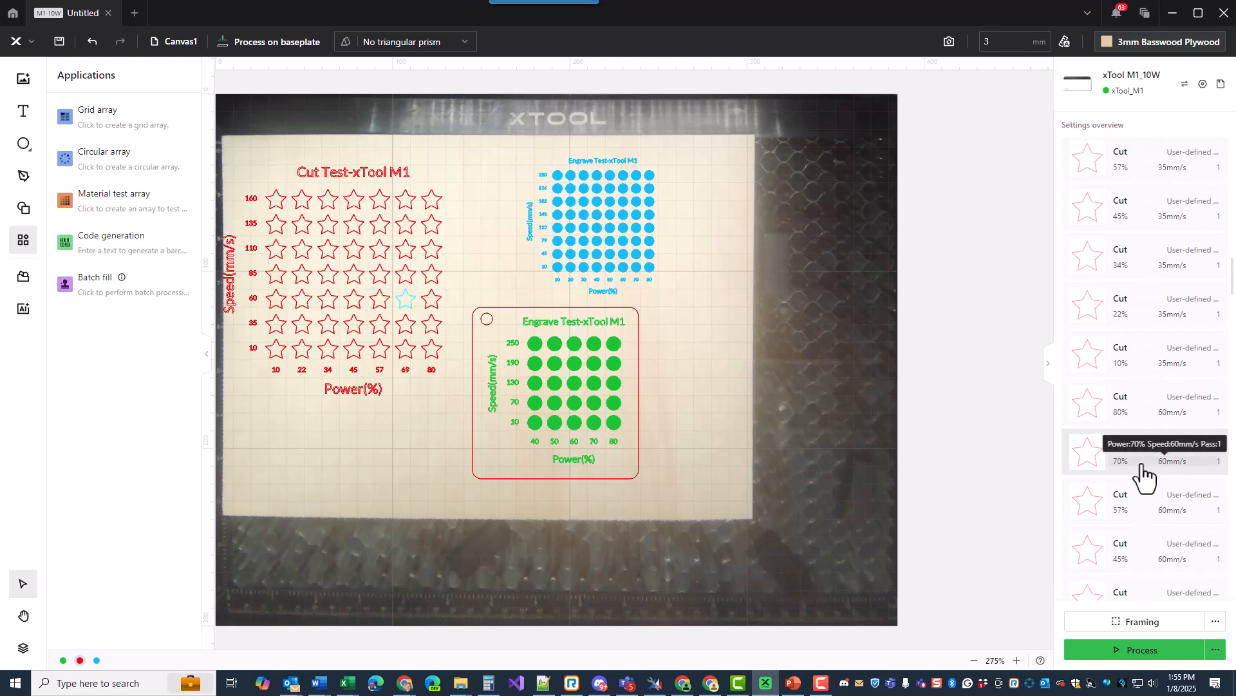
left_click(406, 309)
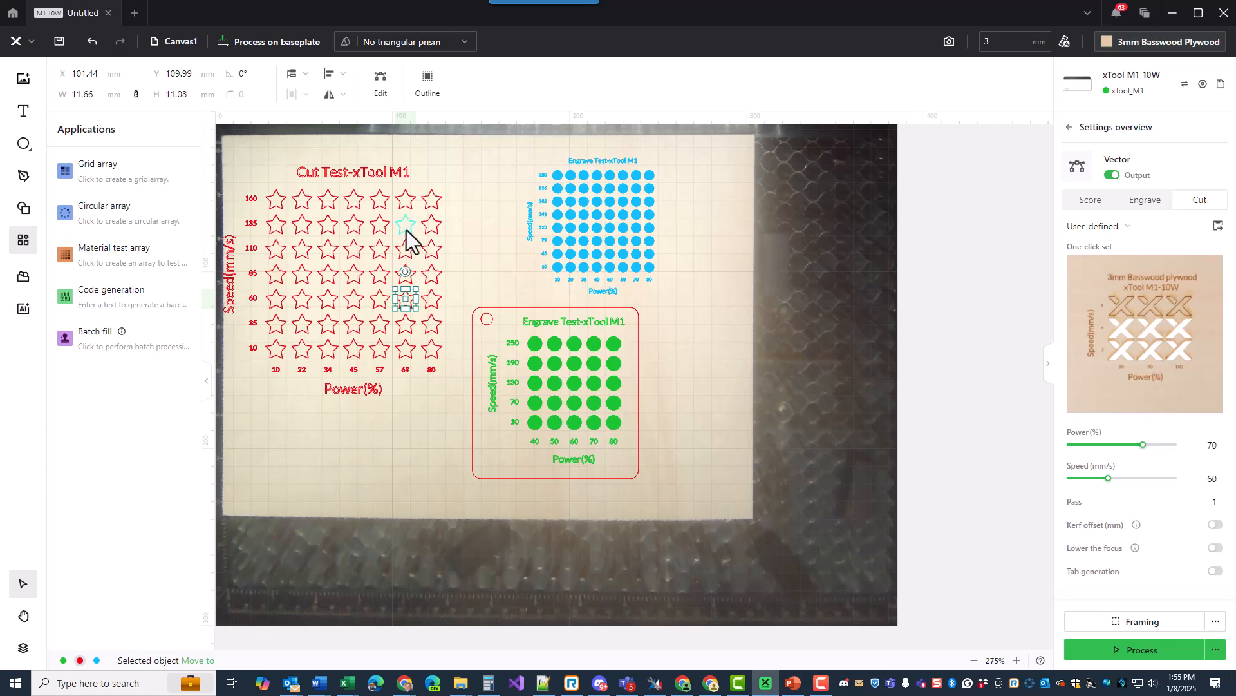
Step: Change the cut array's 69 power label text to 70 and deselect it
left_click(405, 370)
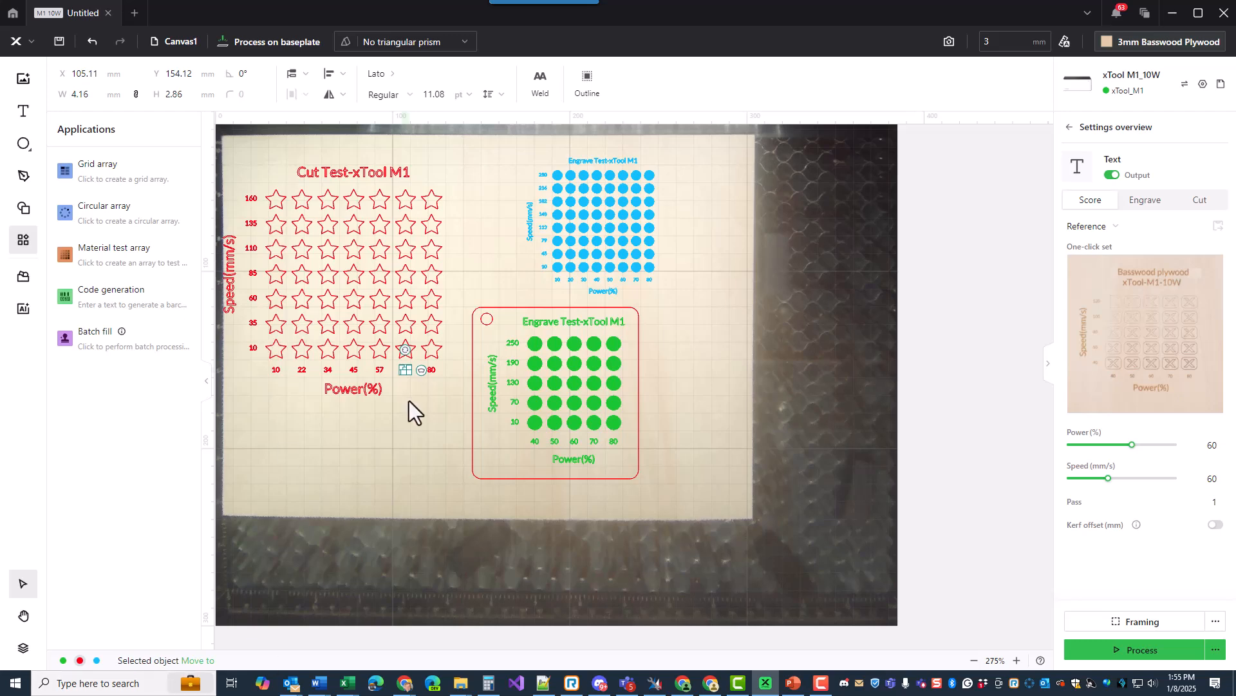
scroll(410, 396, "up", 8)
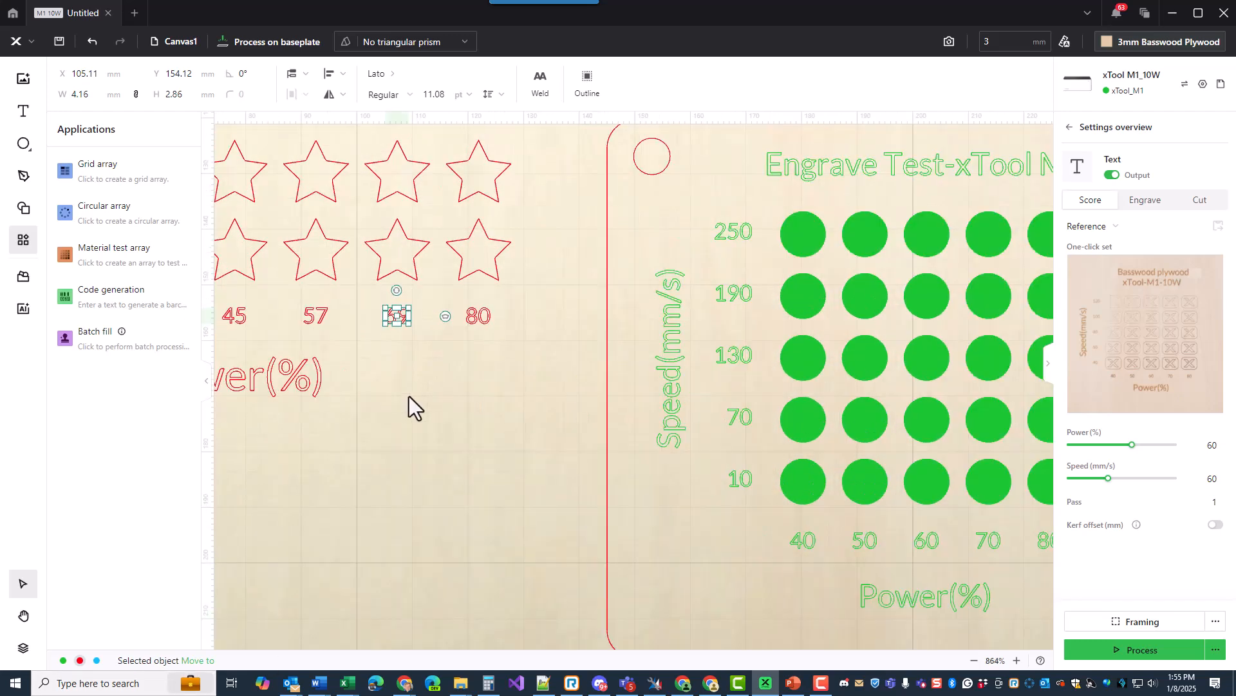
double_click(393, 282)
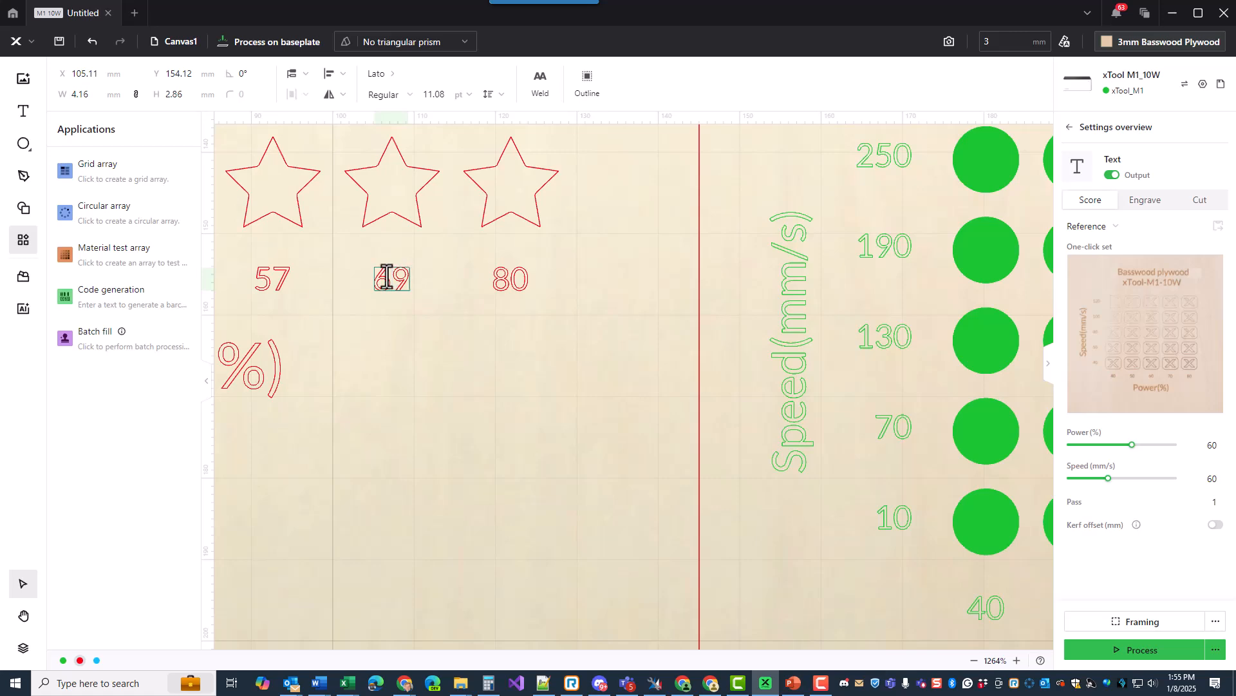
key("BackSpace")
key("BackSpace")
type("70")
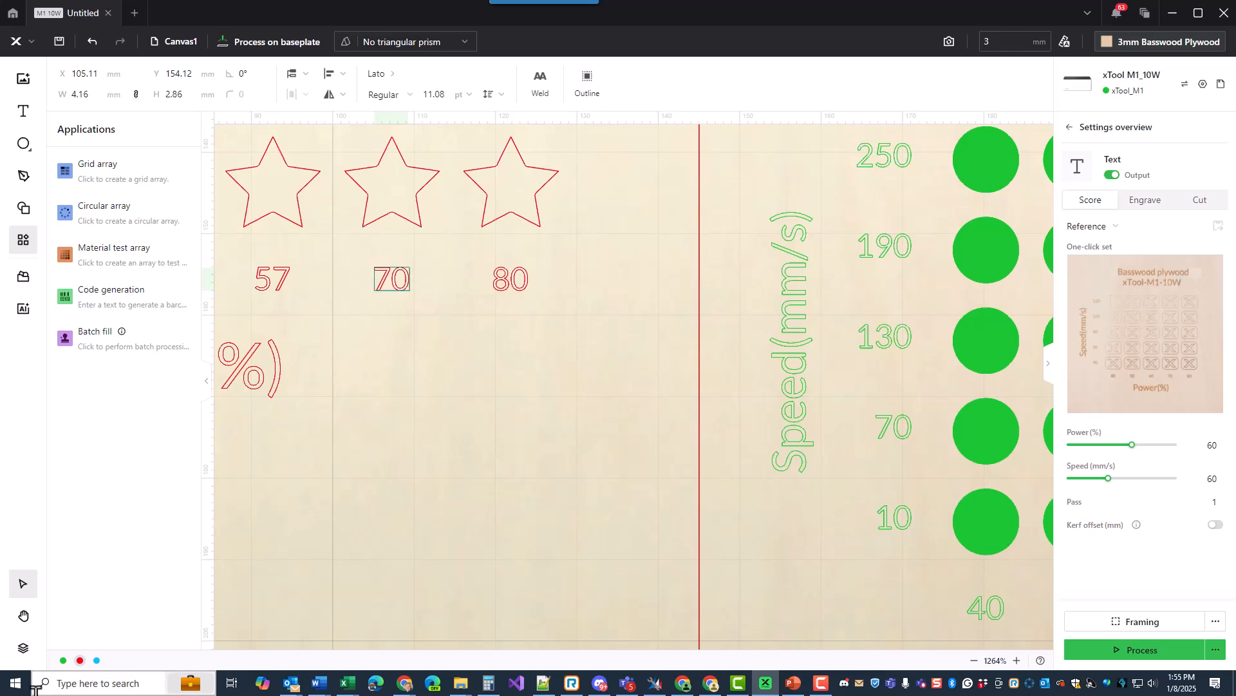
key("Escape")
scroll(415, 374, "down", 10)
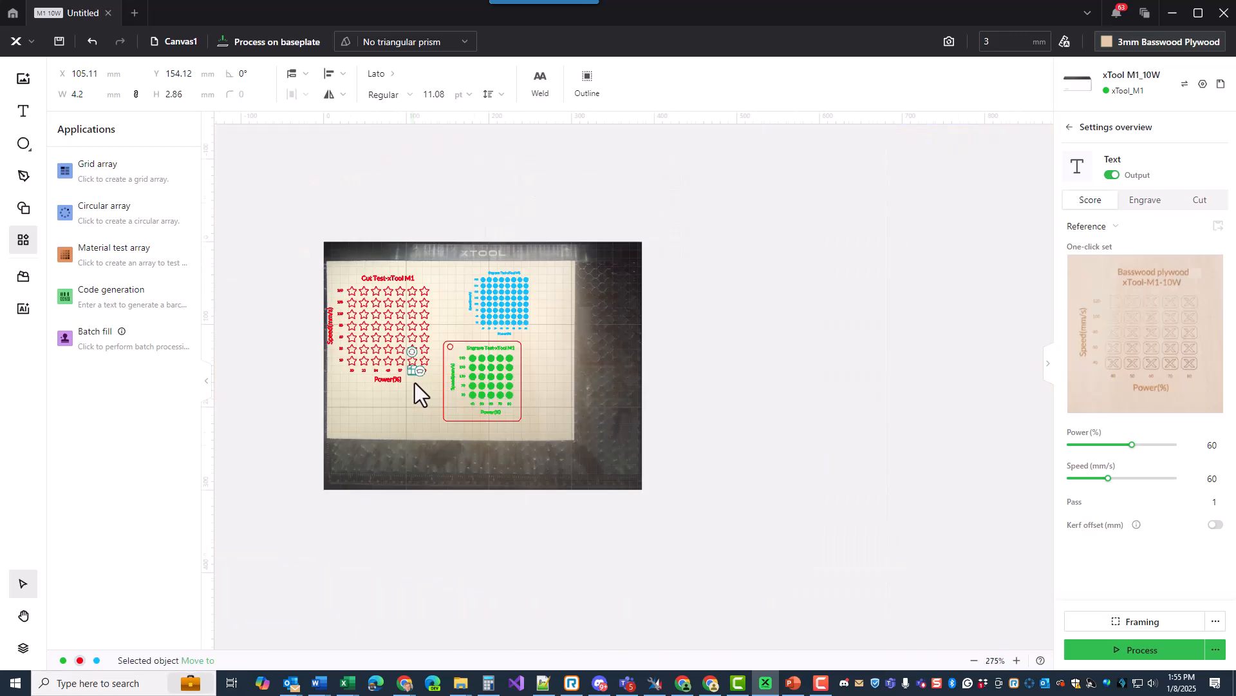
scroll(415, 383, "up", 2)
left_click(412, 381)
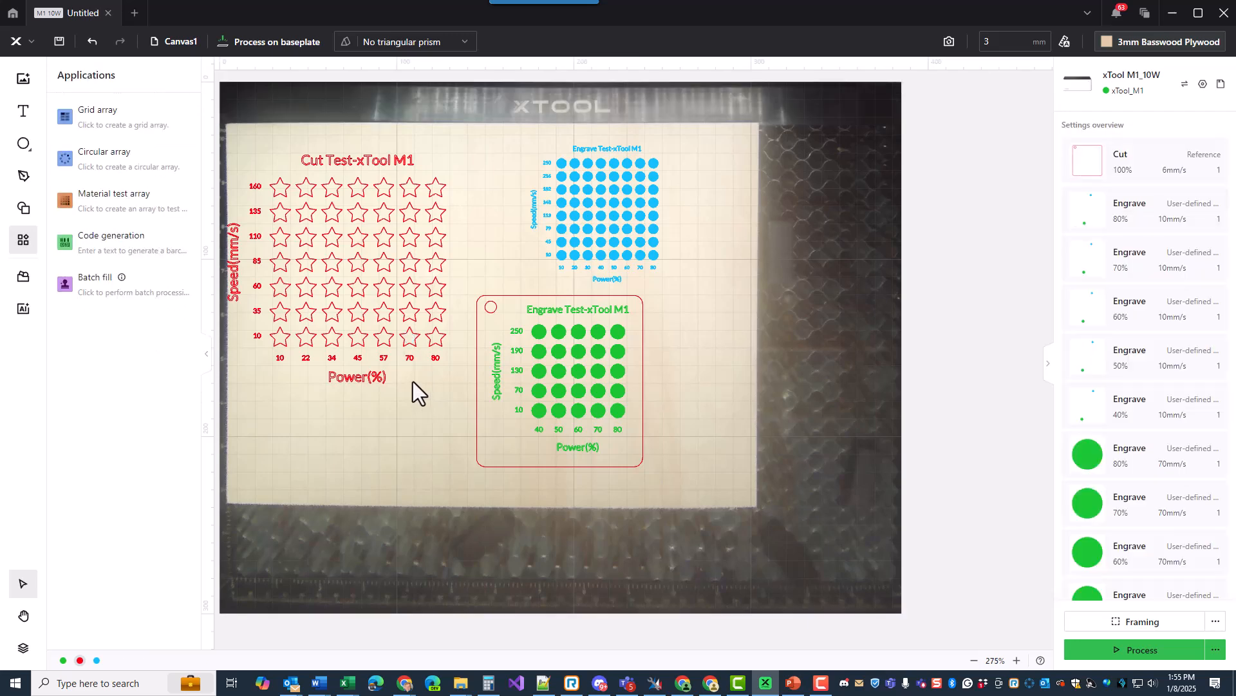